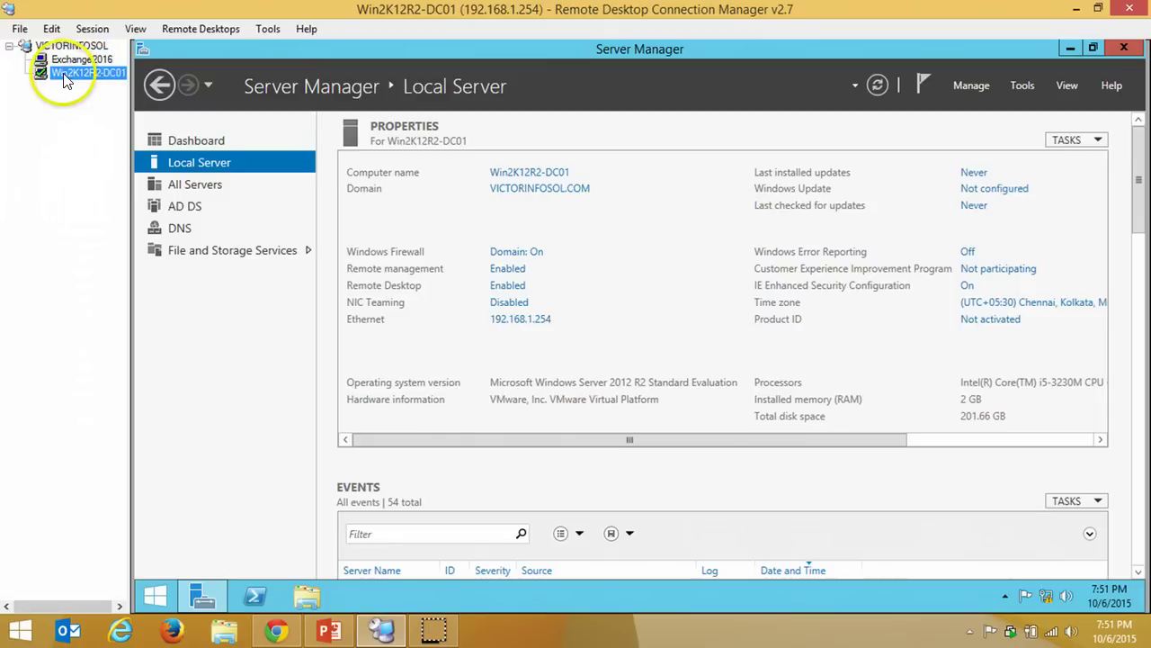
Review the server roles overview and the full local server properties of Win2K12R2-DC01
click(212, 148)
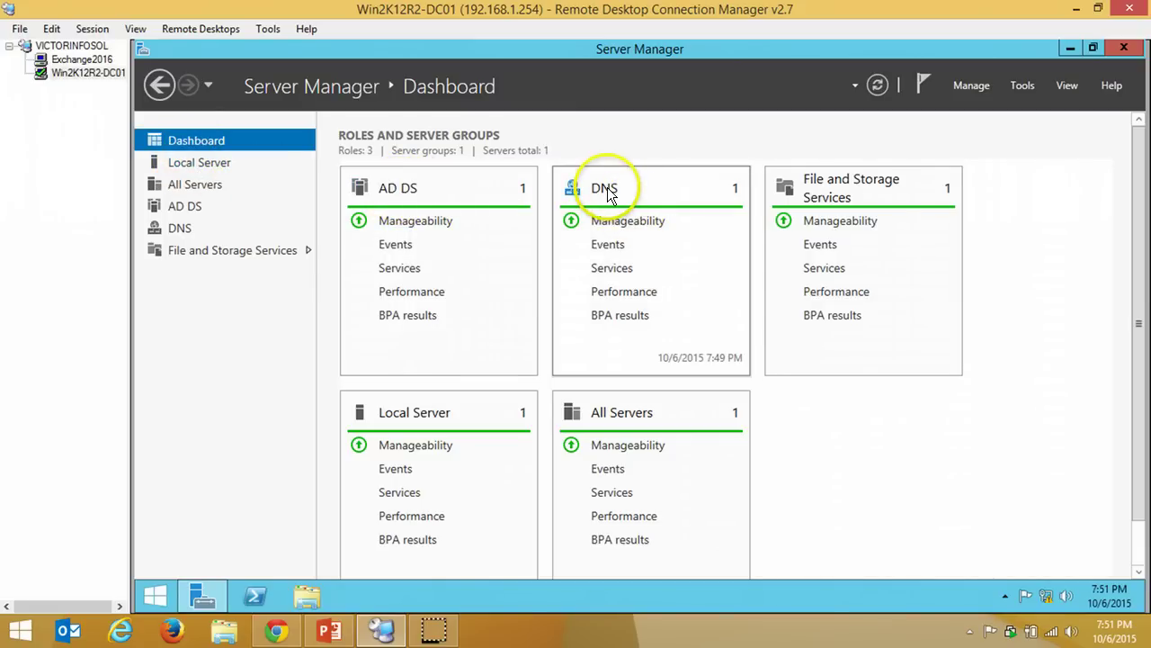
click(187, 164)
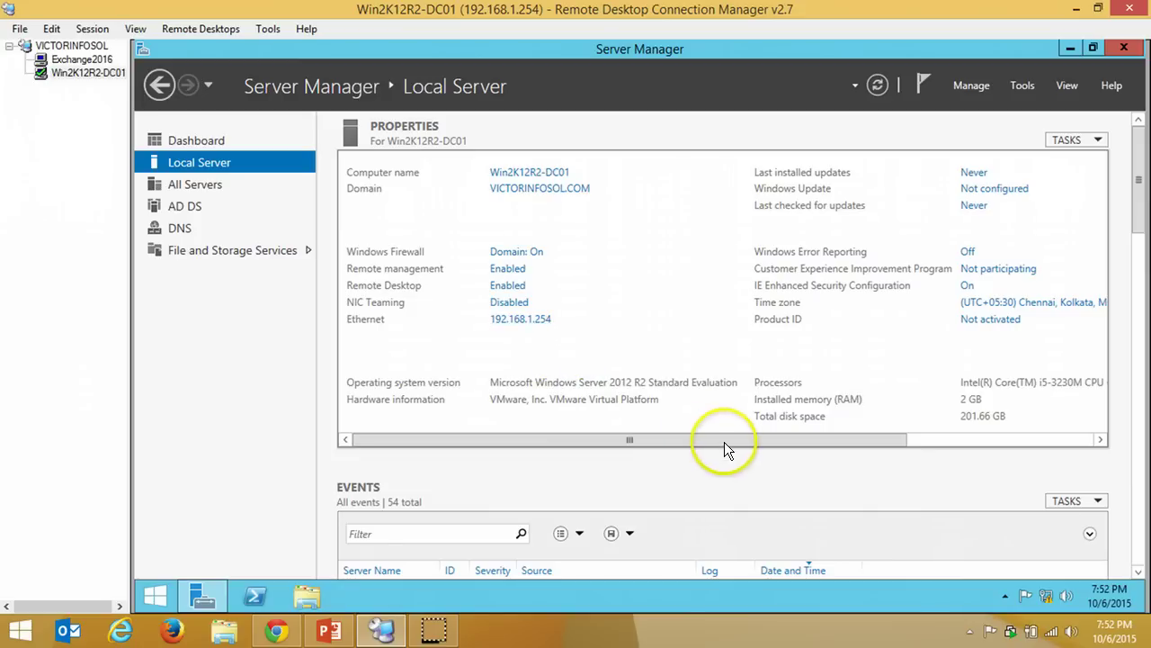
drag(724, 441, 955, 428)
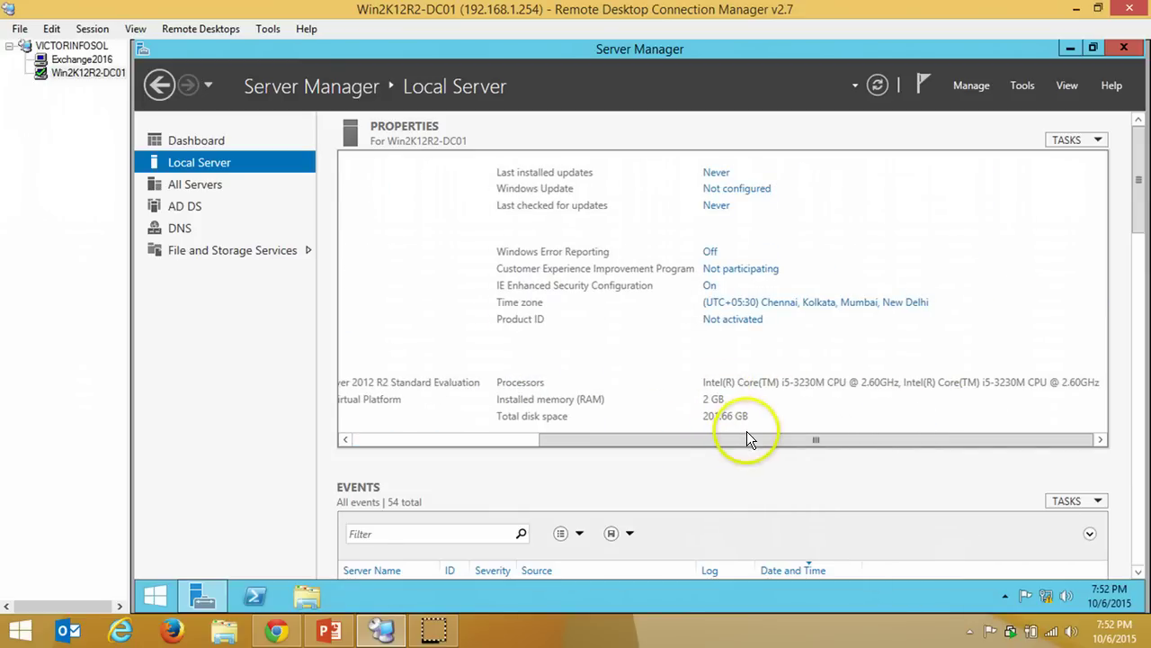
drag(747, 431, 404, 435)
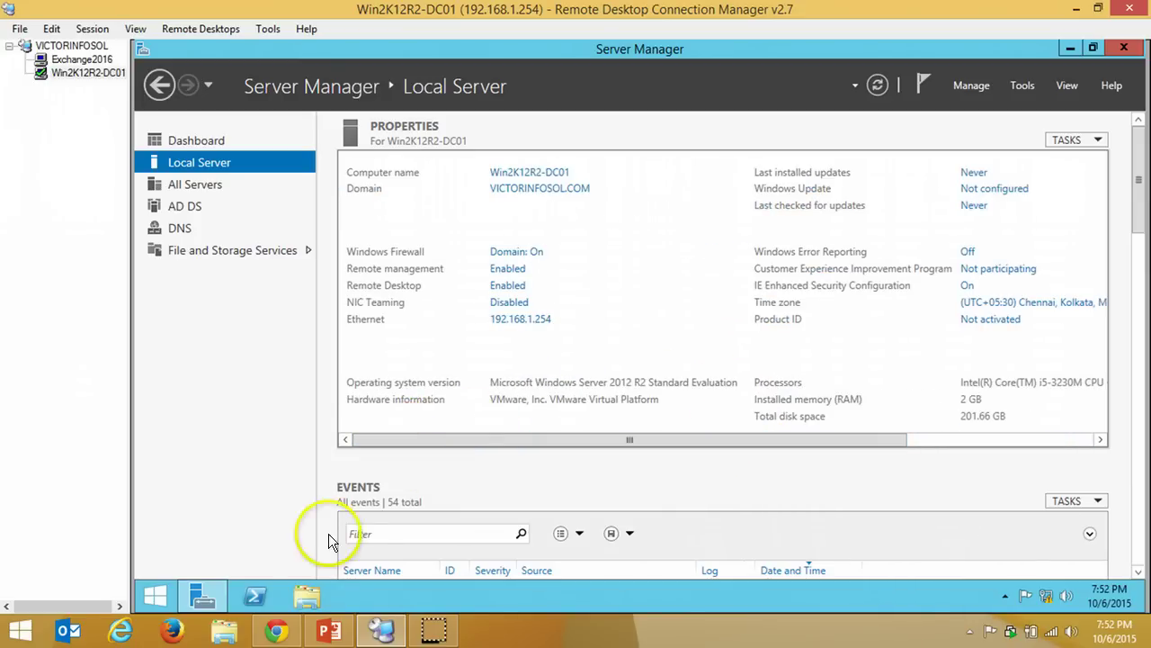
Minimize Server Manager and open the Active Directory Users and Computers and DNS consoles on the domain controller
click(207, 594)
double_click(167, 509)
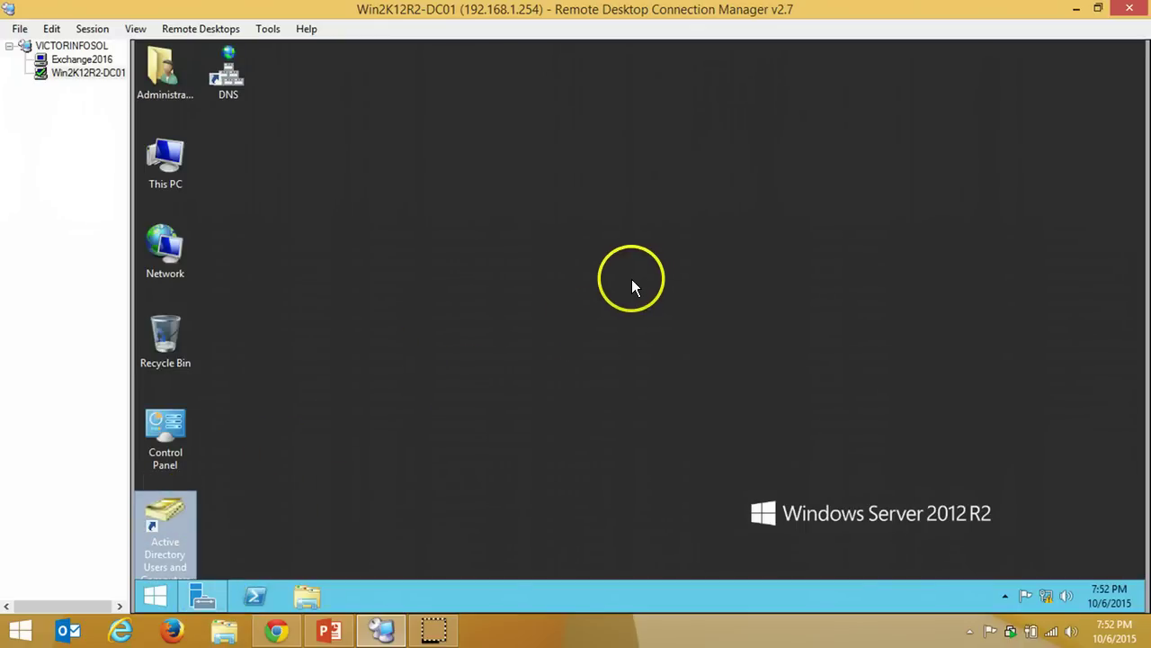
double_click(242, 80)
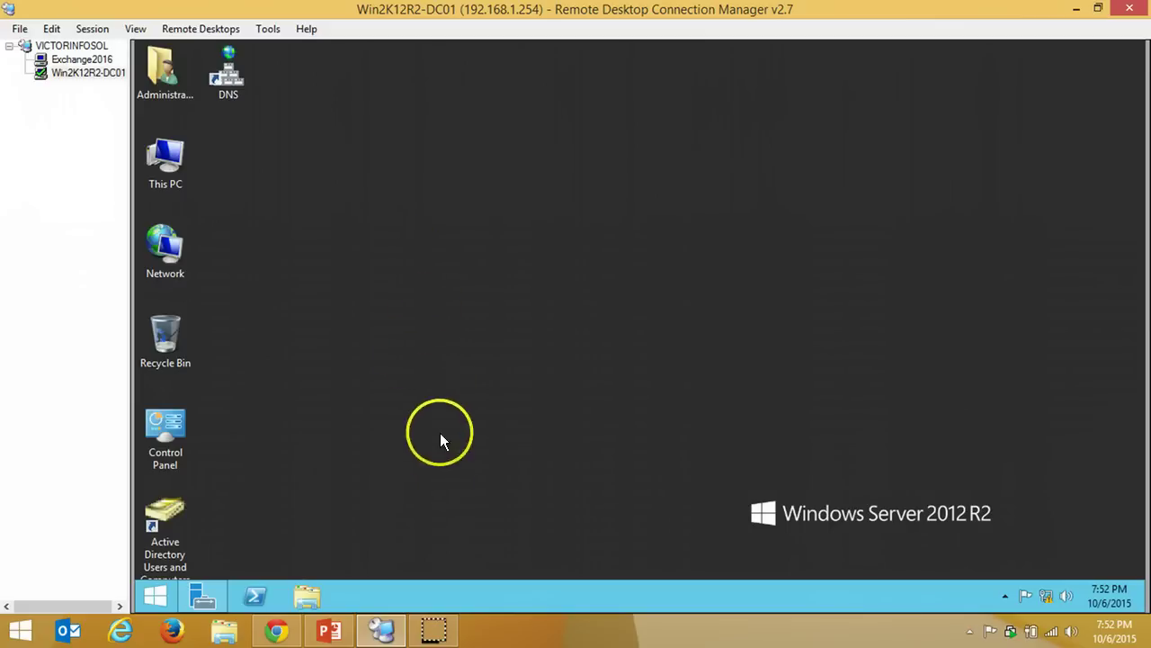
click(240, 71)
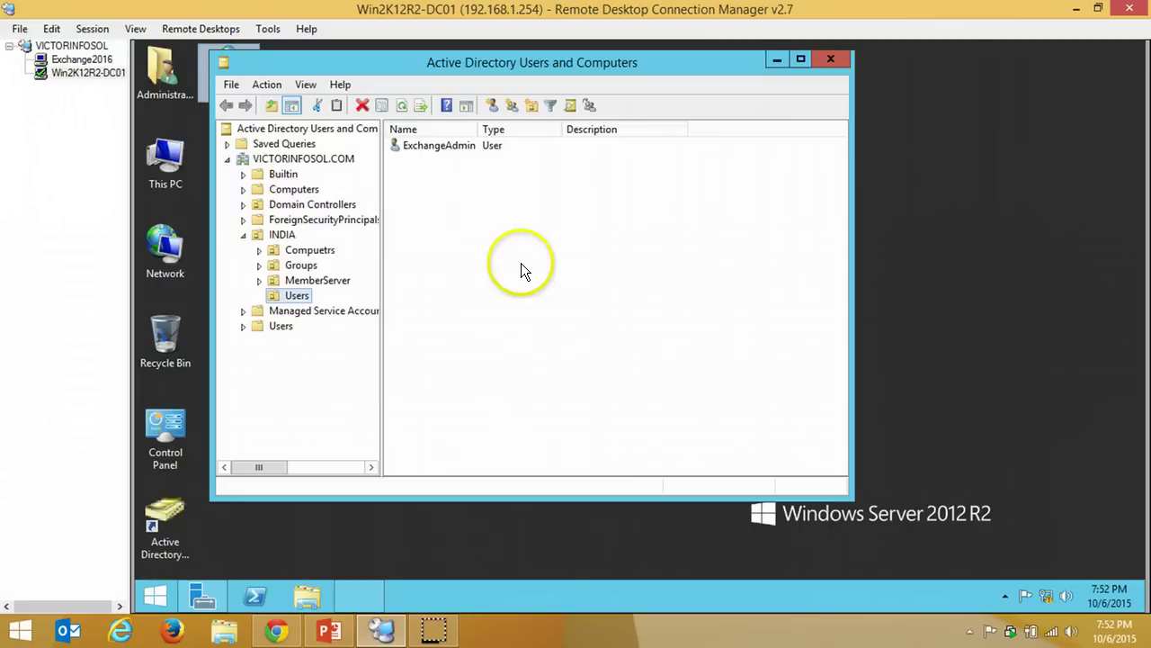
drag(433, 61, 567, 72)
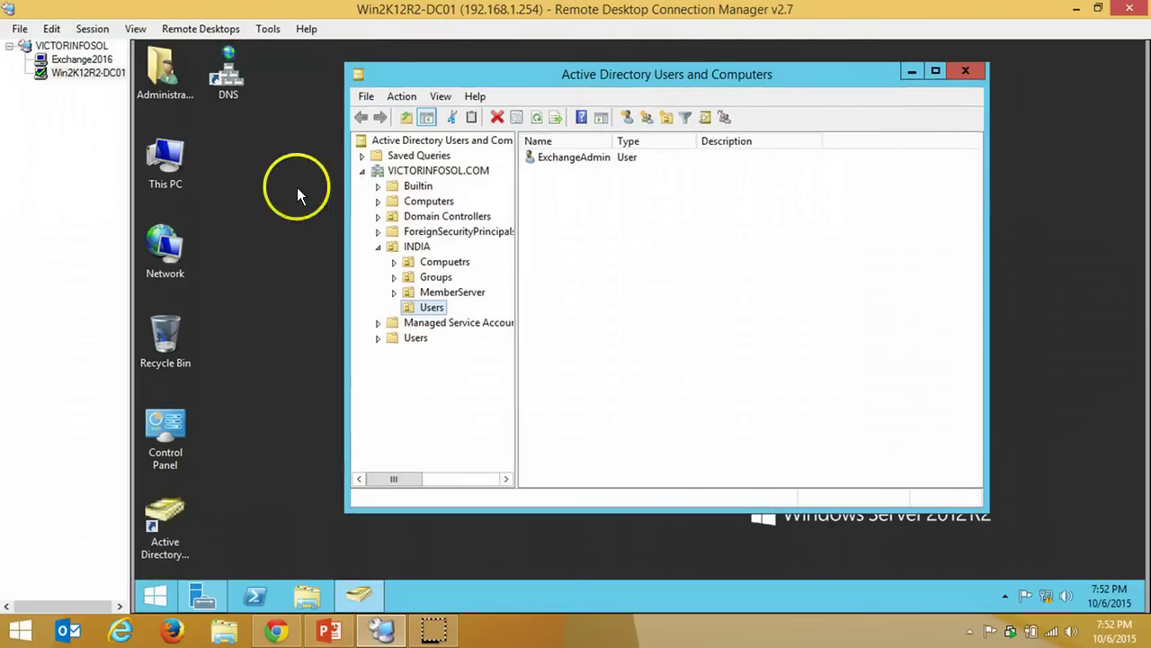
Inspect the VICTORINFOSOL.COM domain containers and the WIN2K12R2-DC01 DNS server node, and minimize both consoles
click(362, 171)
click(423, 171)
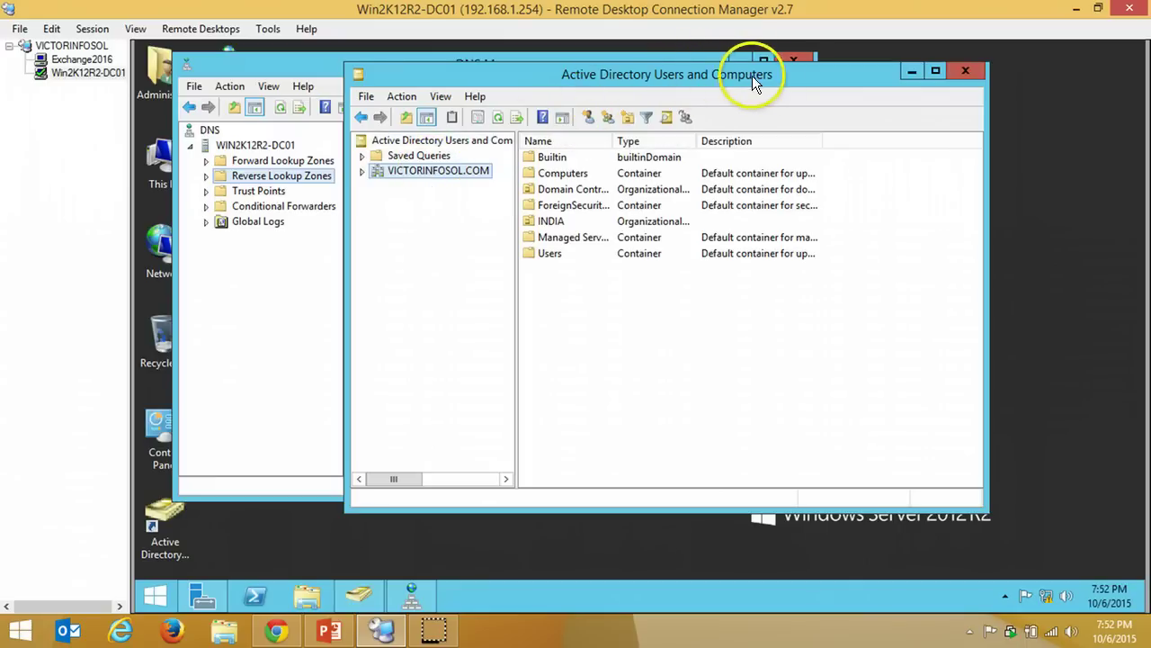
double_click(412, 173)
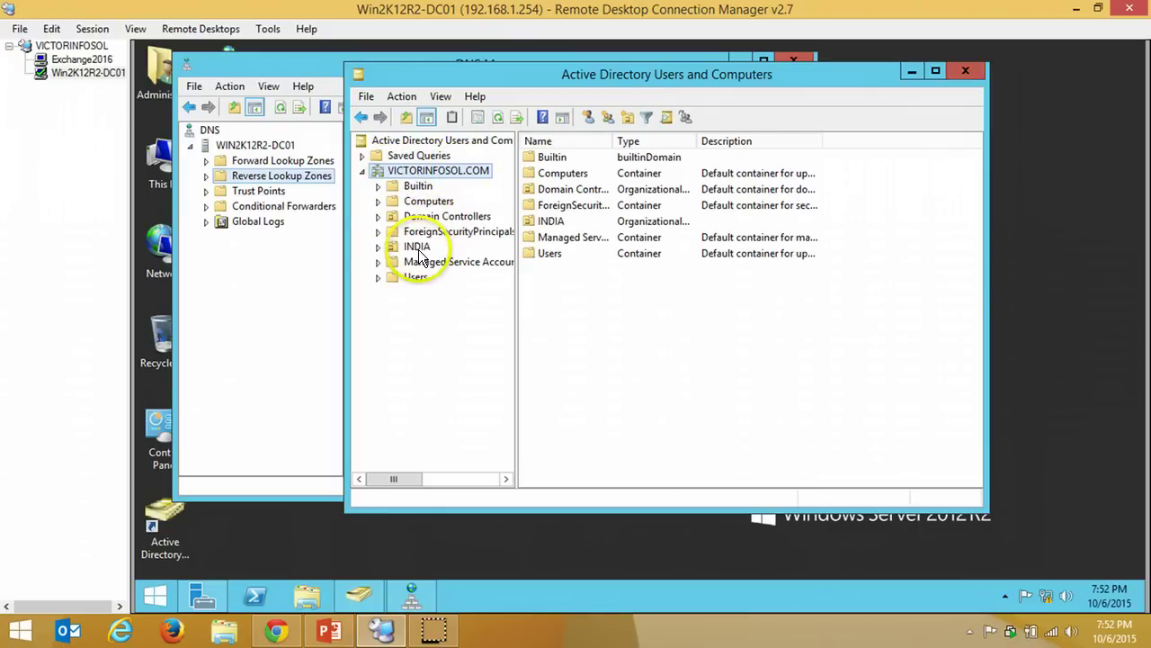
click(264, 249)
click(270, 146)
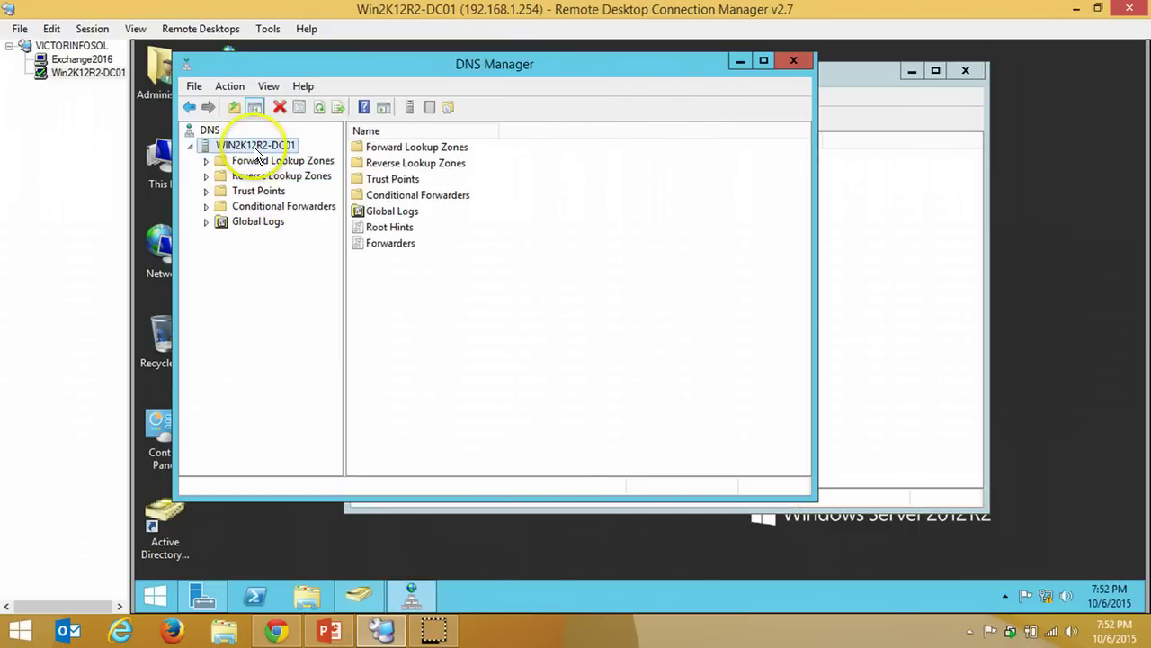
click(876, 103)
click(738, 58)
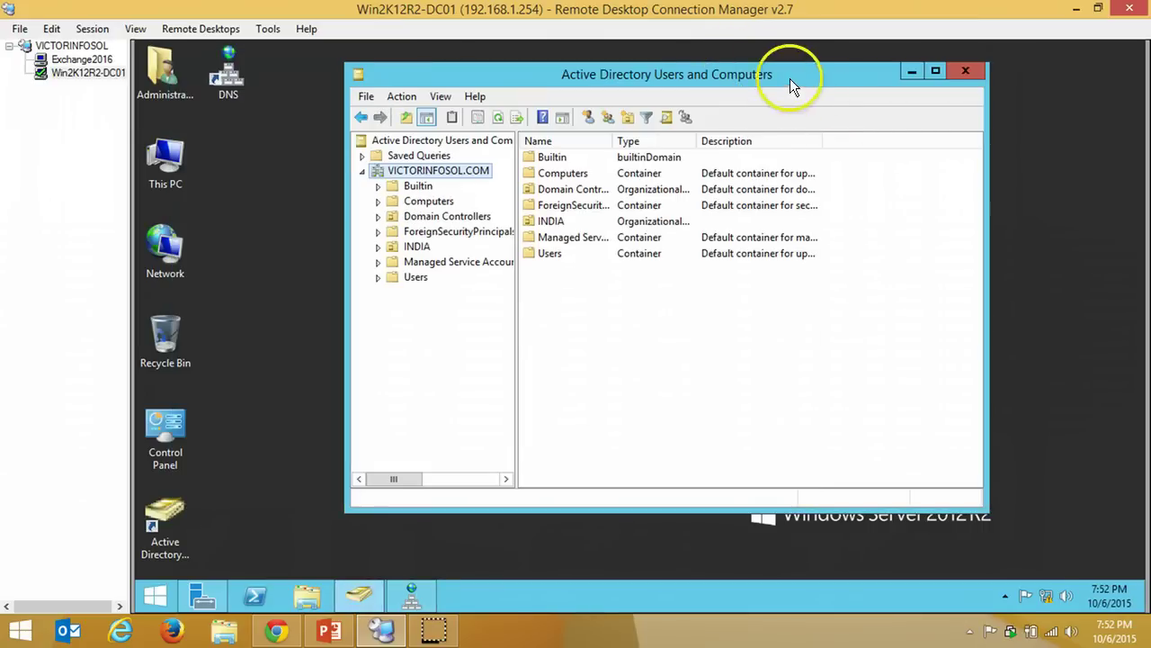
click(914, 72)
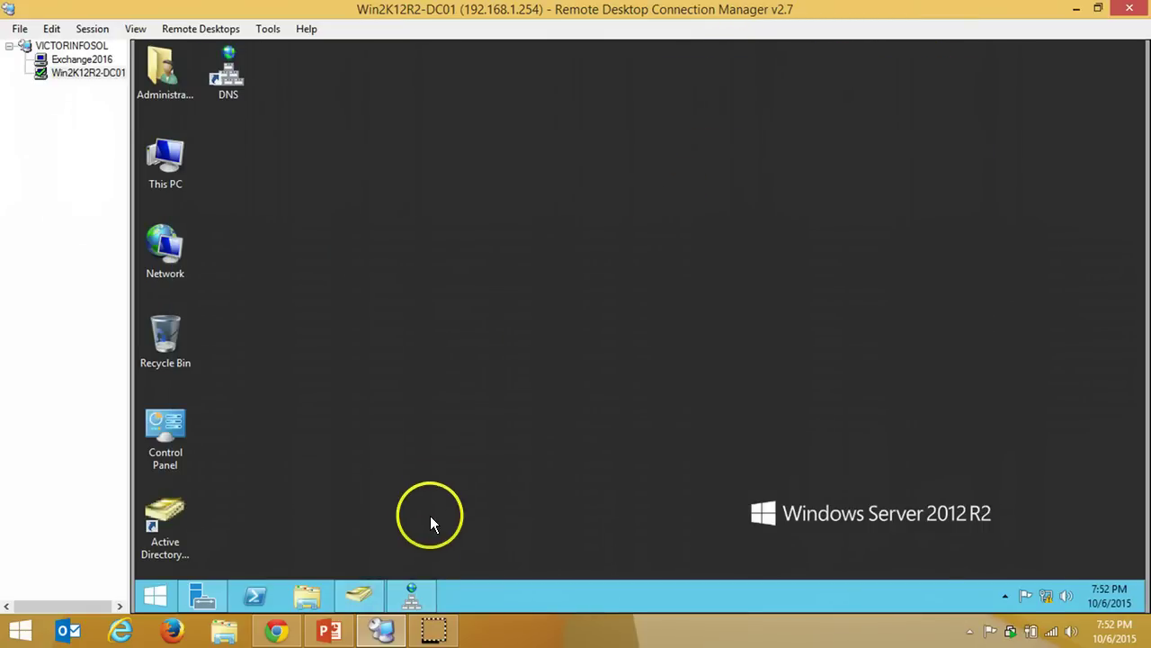
Switch to PowerPoint and review the RAM and domain listed for the Exchange2016 host on the demo environment slide
click(329, 629)
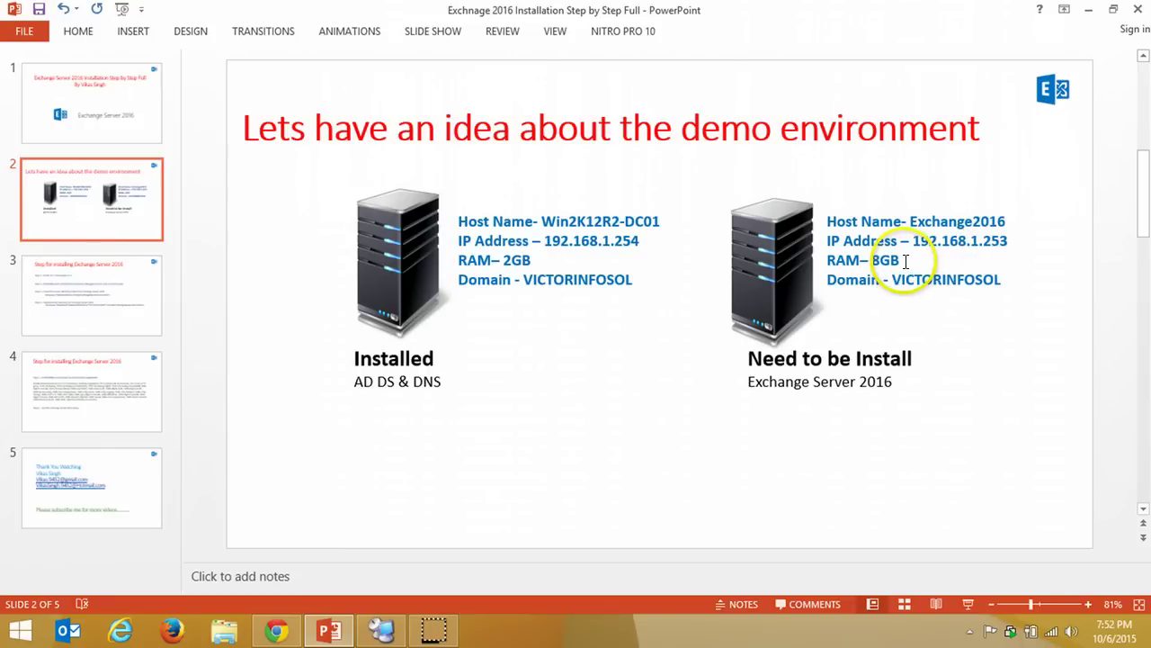
drag(906, 261, 827, 261)
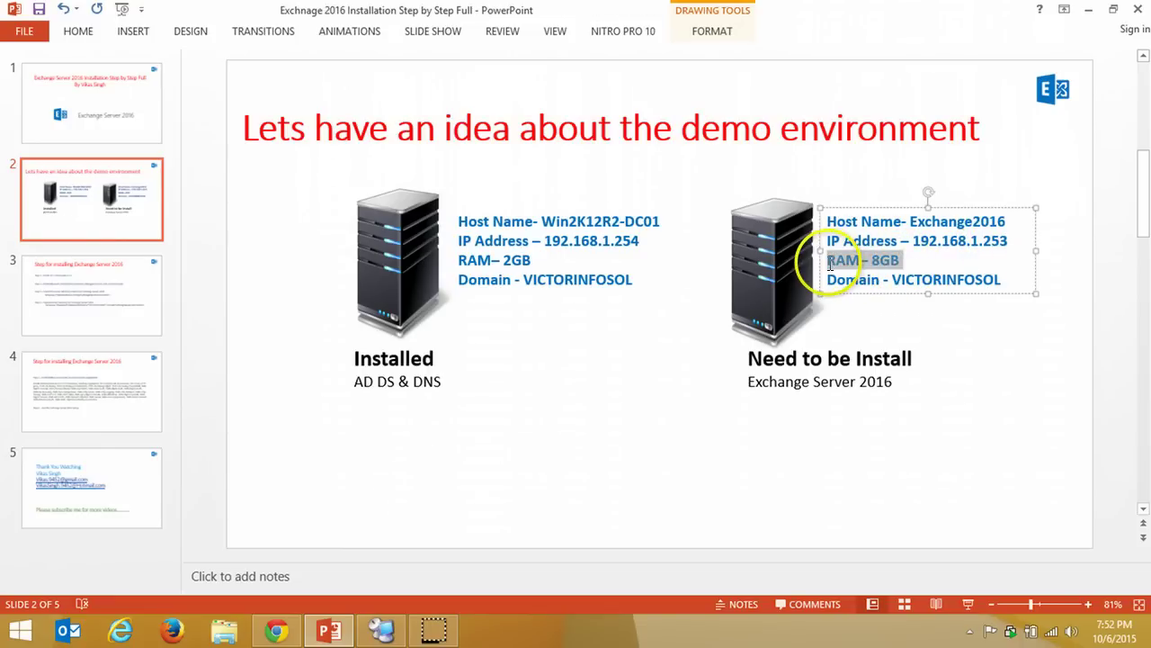
click(625, 394)
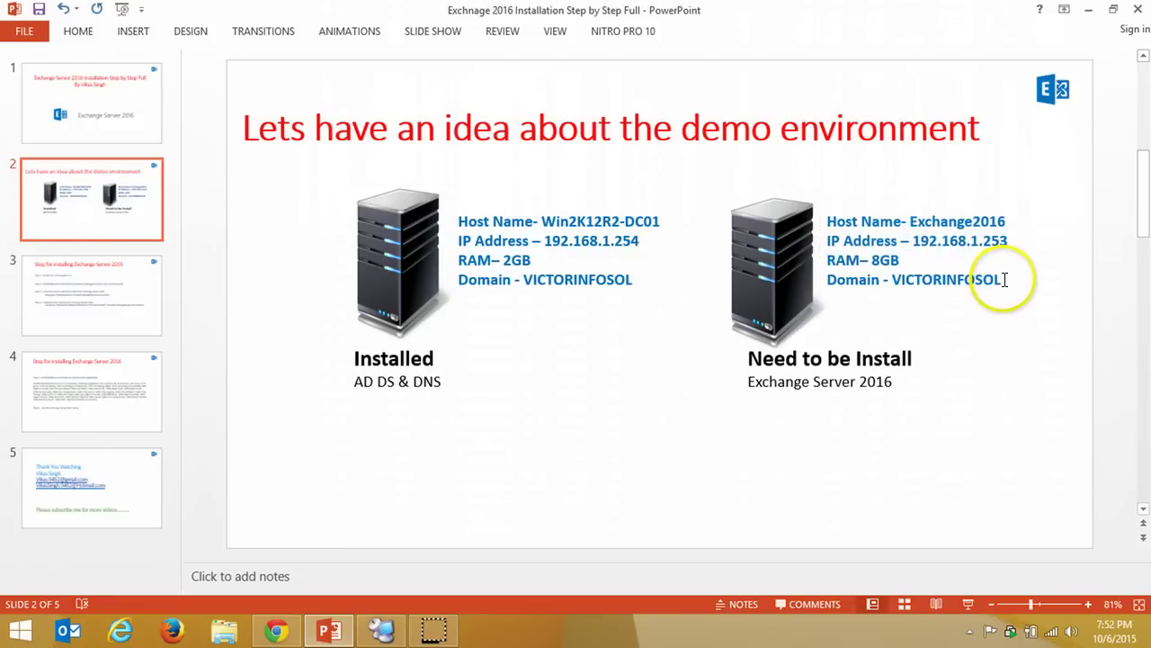
drag(1005, 280, 871, 274)
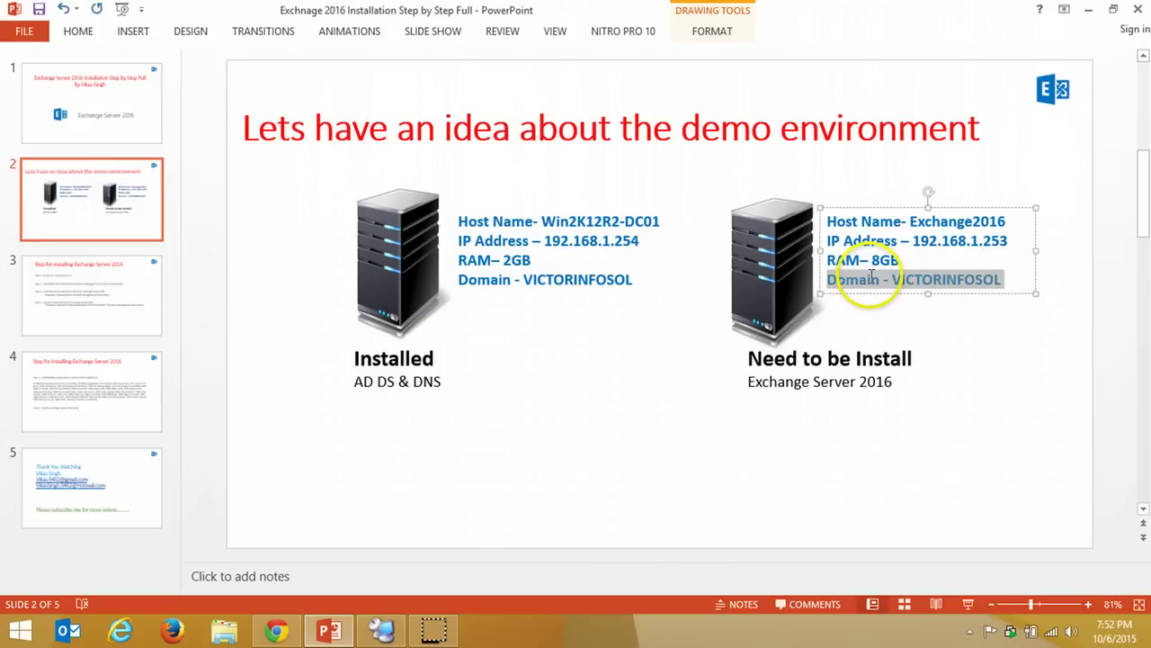
click(695, 447)
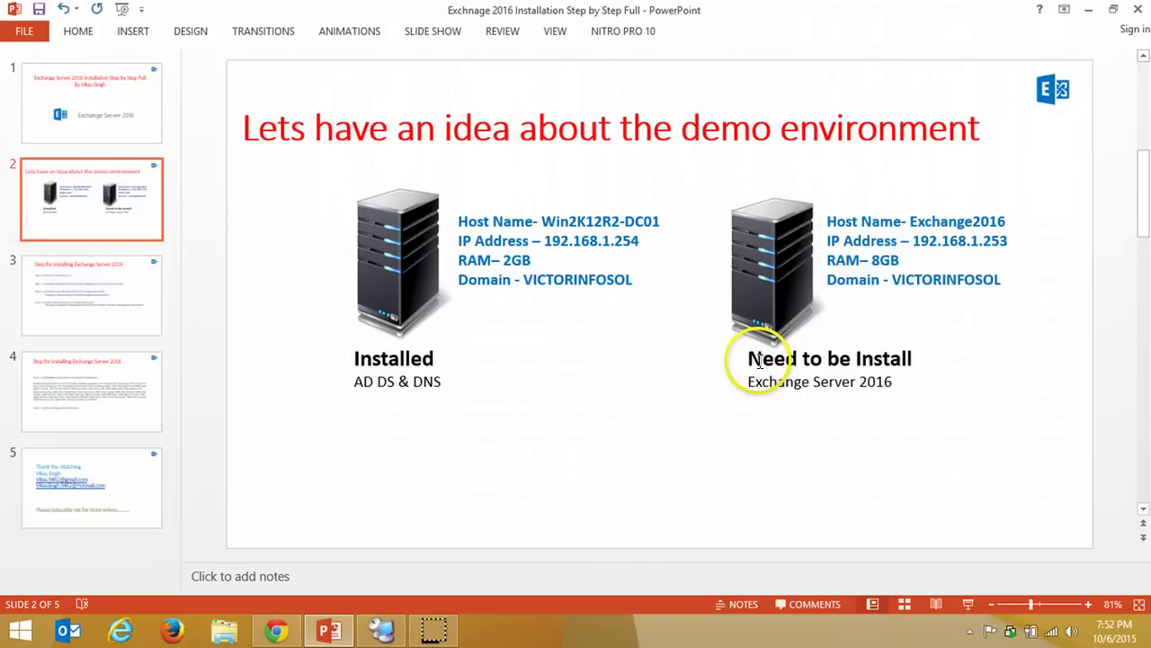
click(1087, 11)
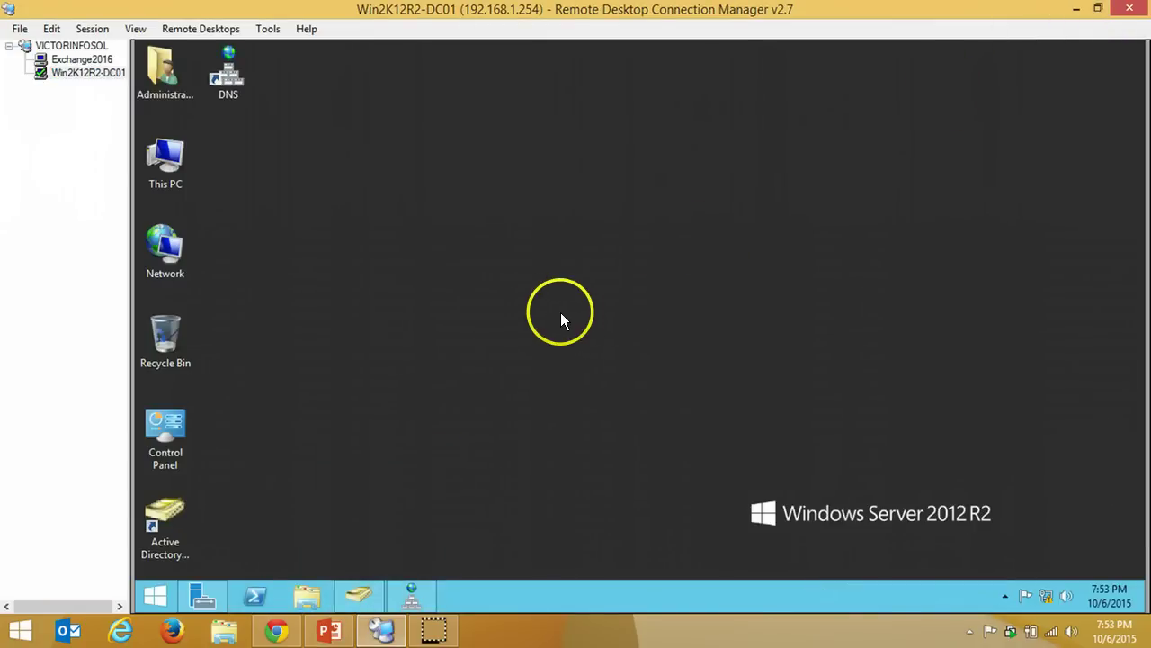
Switch to the Exchange2016 remote session and check its domain membership in System Properties without changing it
click(82, 59)
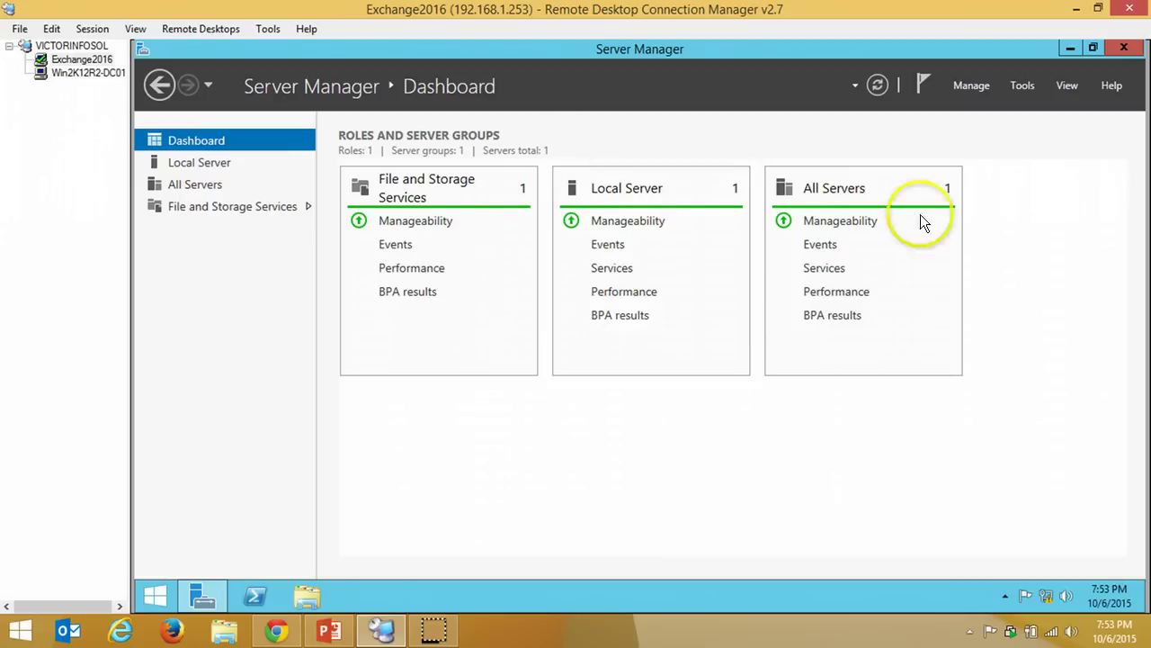
click(209, 164)
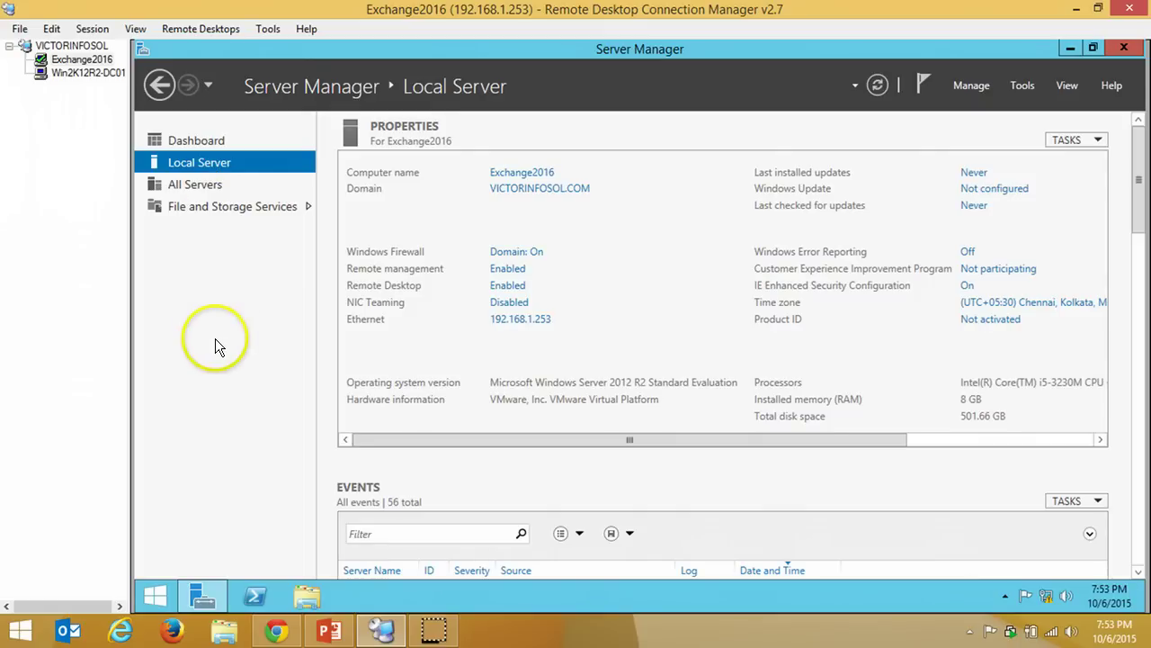
click(539, 190)
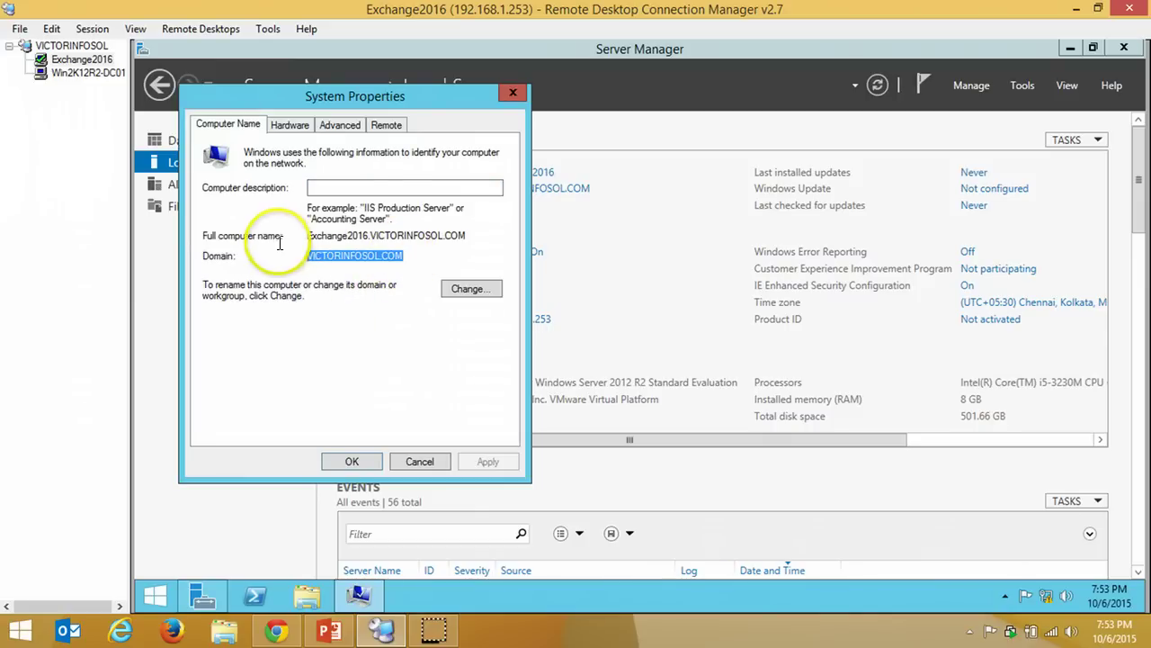
click(415, 462)
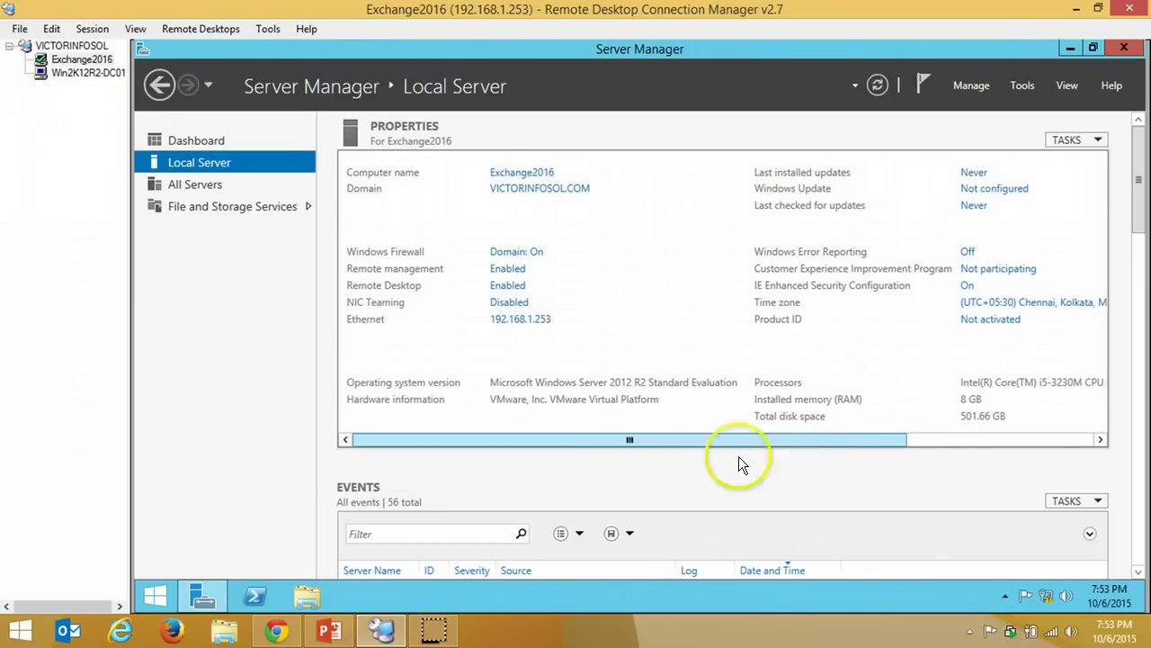
Review the hardware and network properties of Exchange2016, its roles overview, and the signed-in account on its Start screen
drag(884, 440, 967, 439)
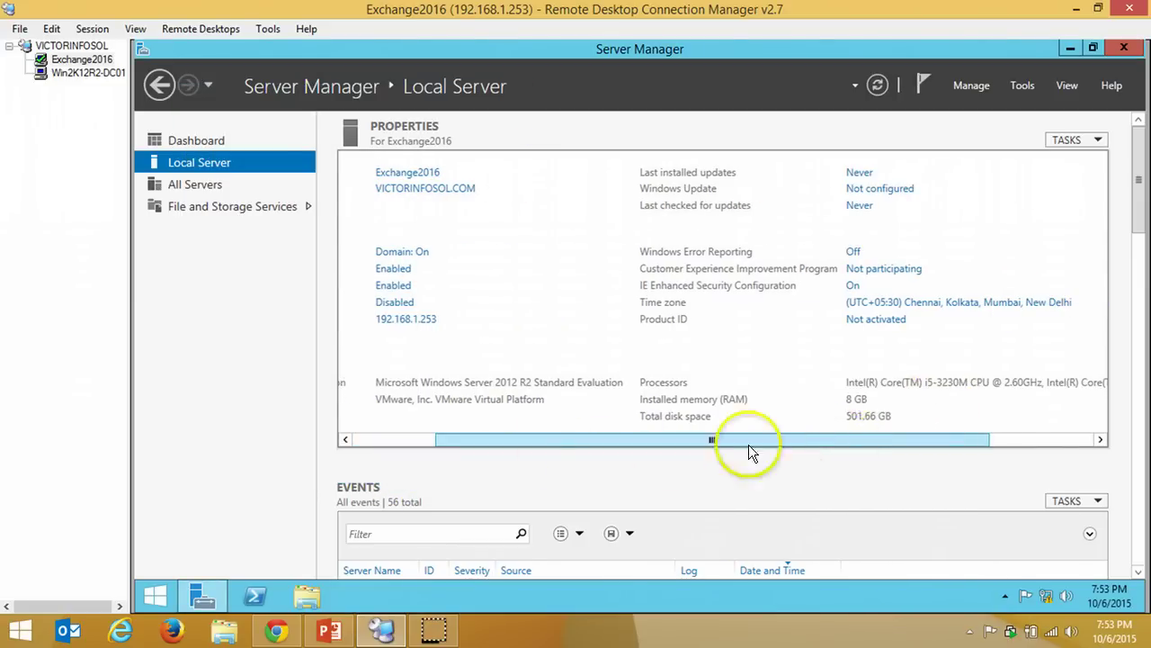
drag(749, 444, 489, 331)
click(492, 322)
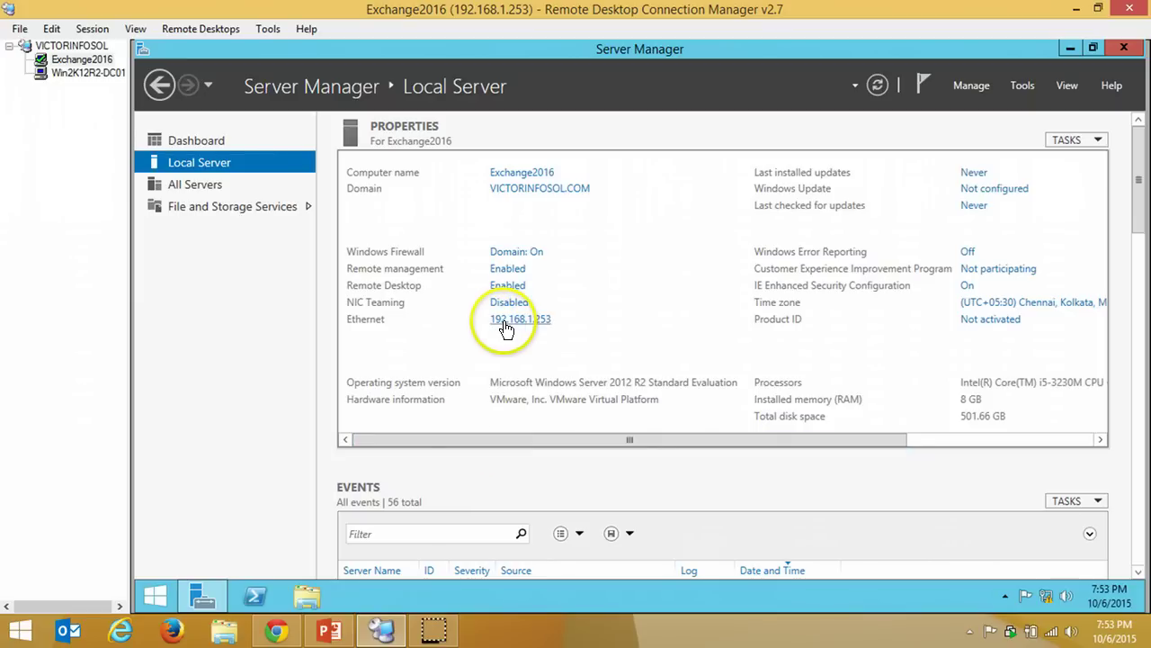
click(220, 140)
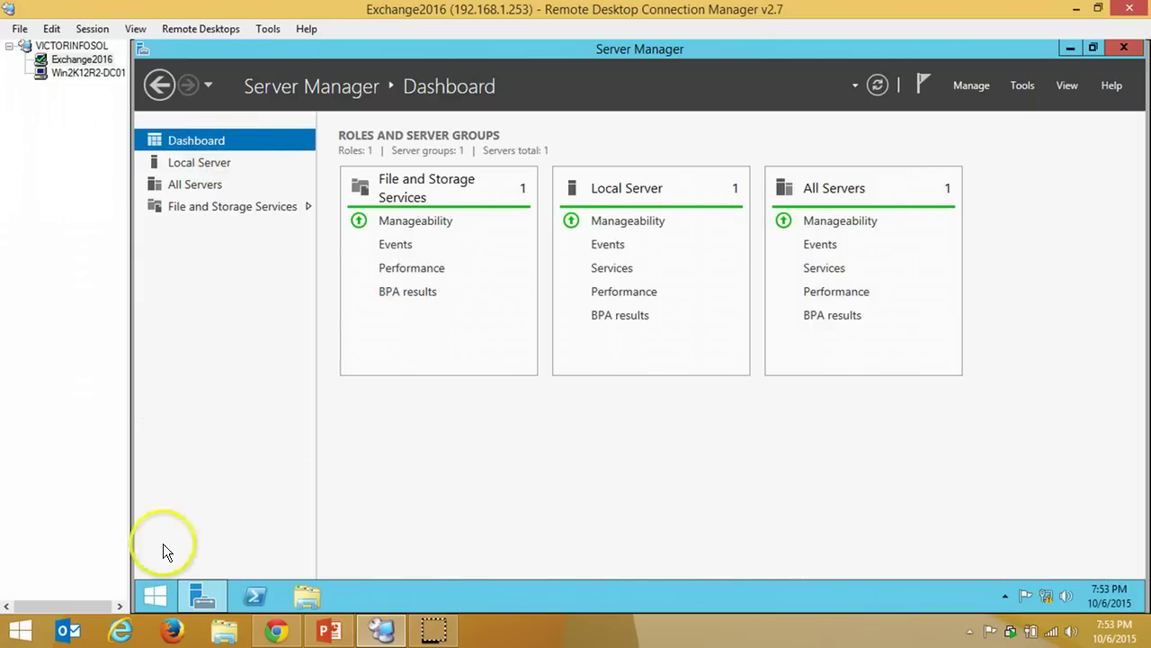
click(155, 596)
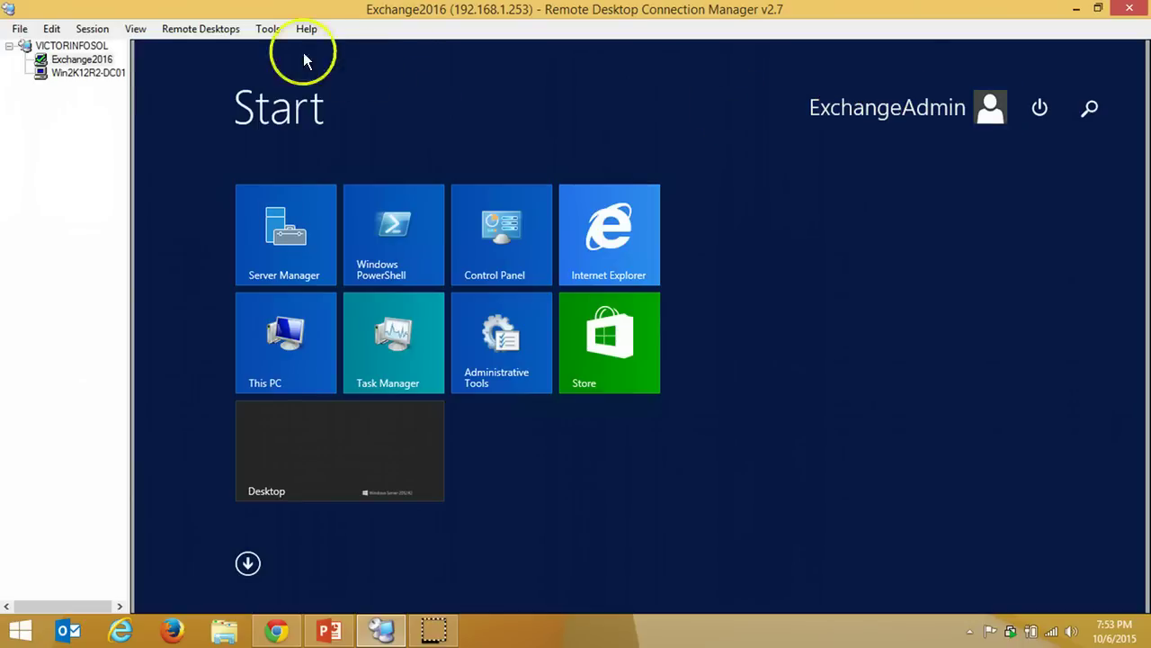
Return to the Win2K12R2-DC01 session and open the Users organizational unit under INDIA in Active Directory Users and Computers
click(83, 73)
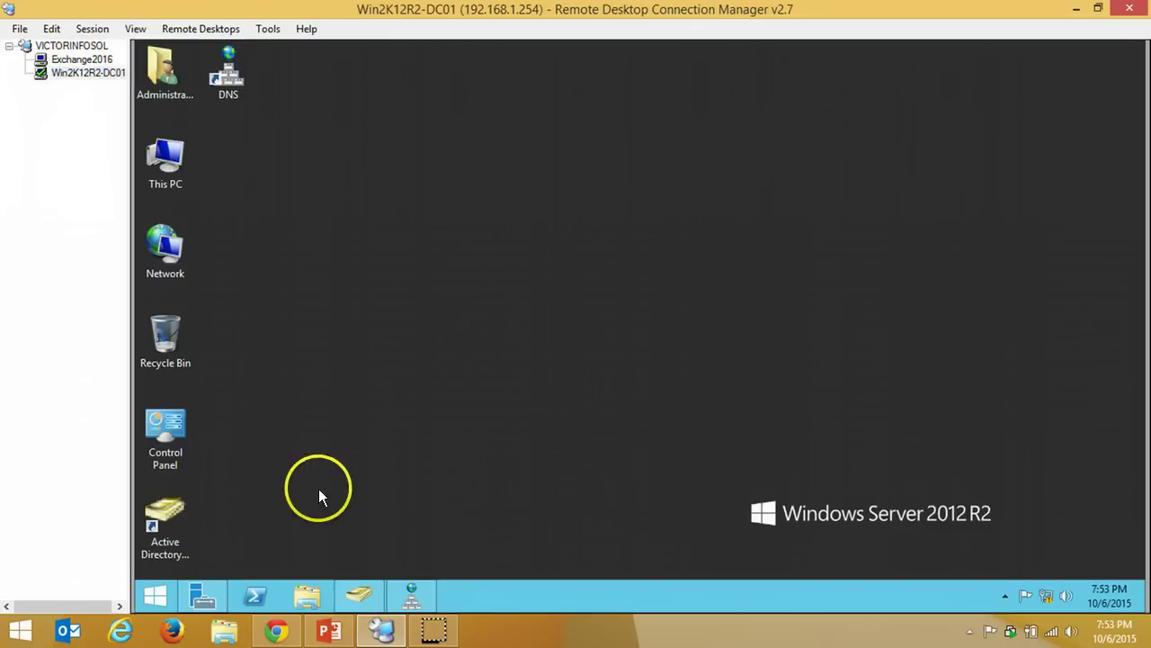
click(363, 598)
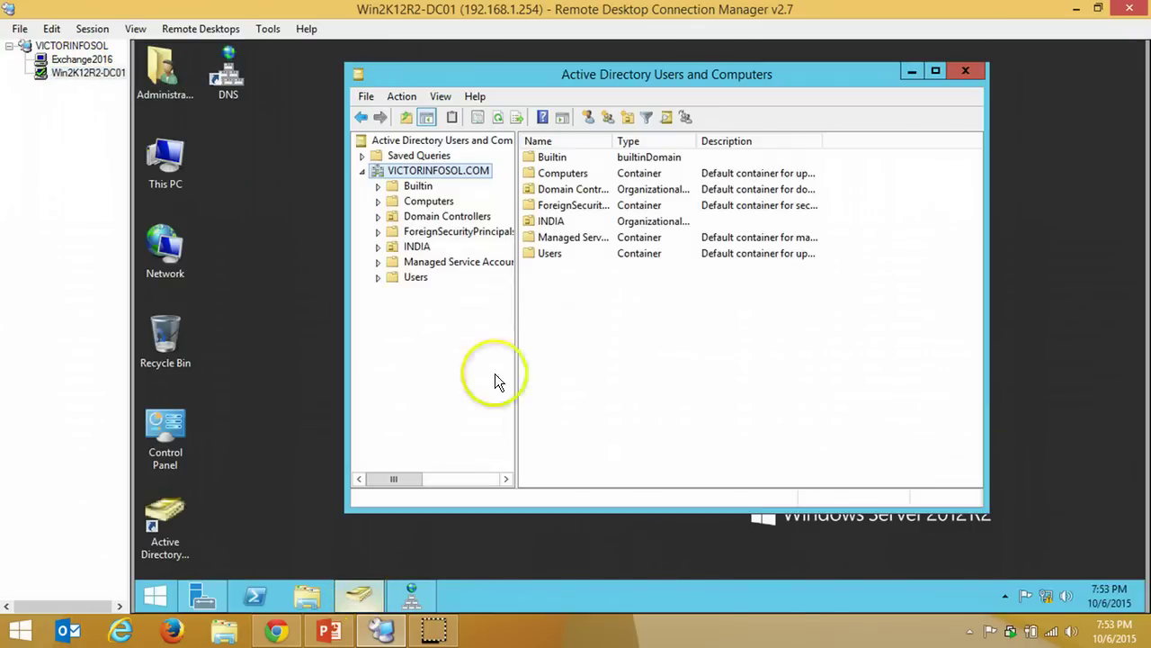
double_click(418, 247)
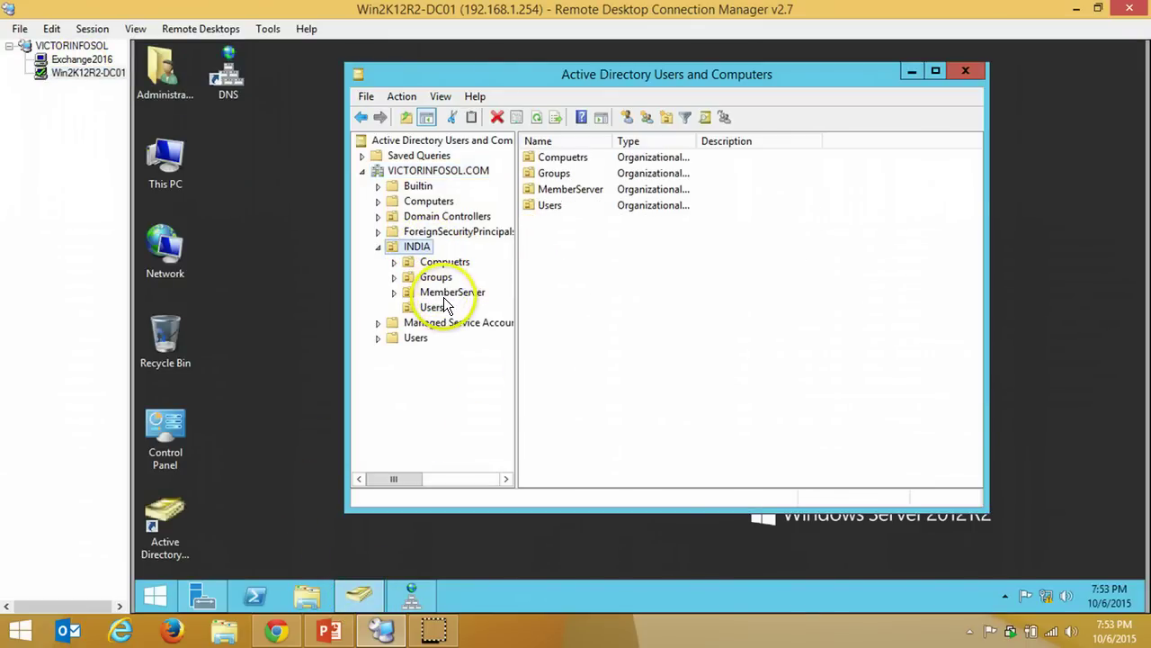
click(432, 307)
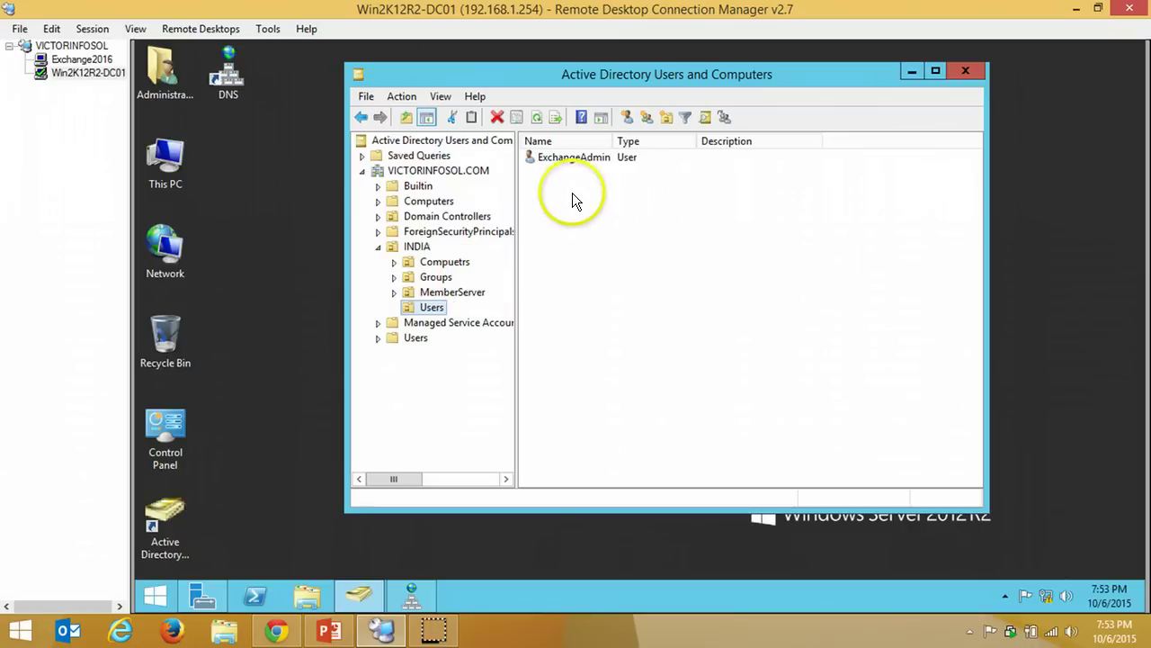
Open the properties of the ExchangeAdmin account and view its group memberships
click(576, 167)
right_click(576, 165)
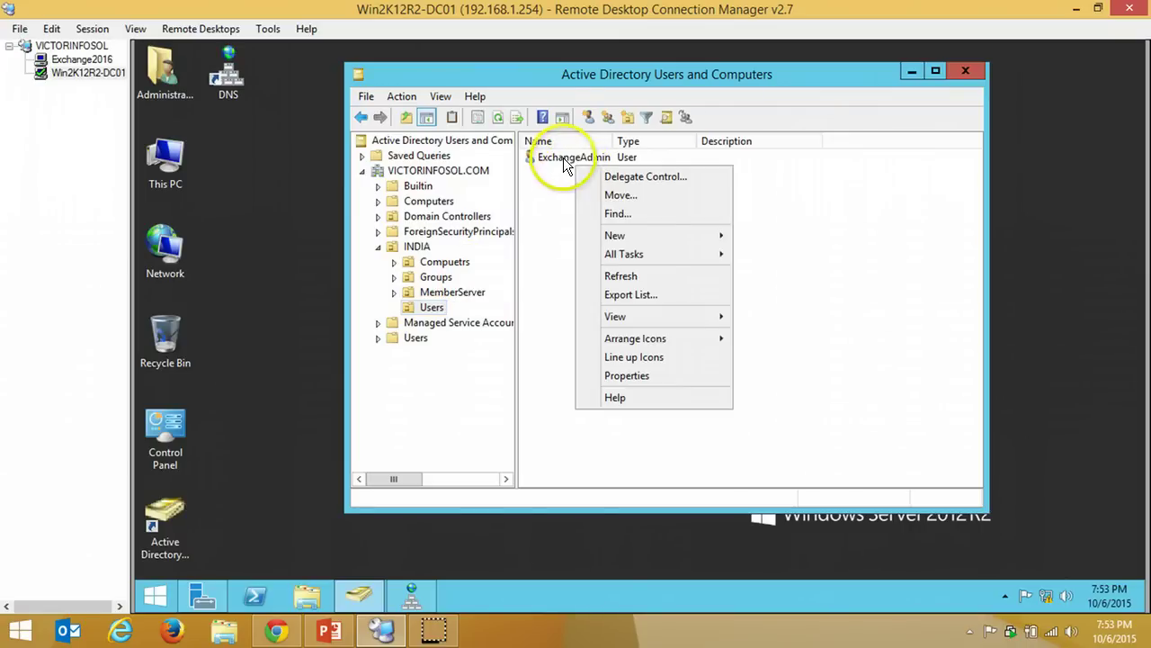
click(562, 162)
right_click(563, 163)
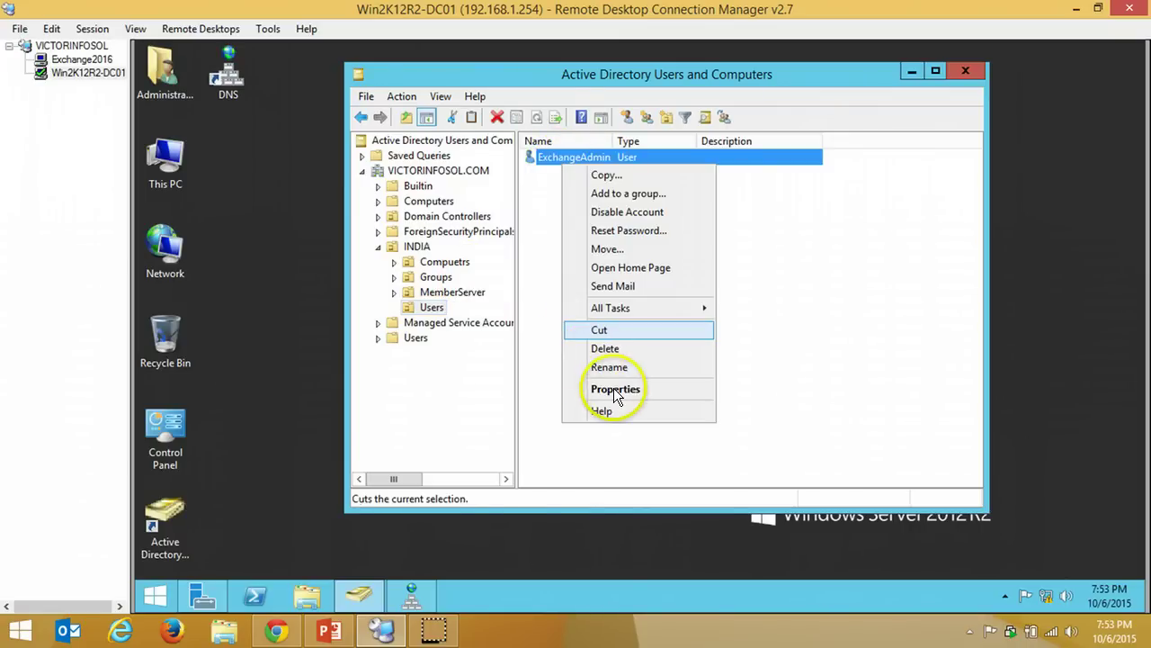
click(625, 386)
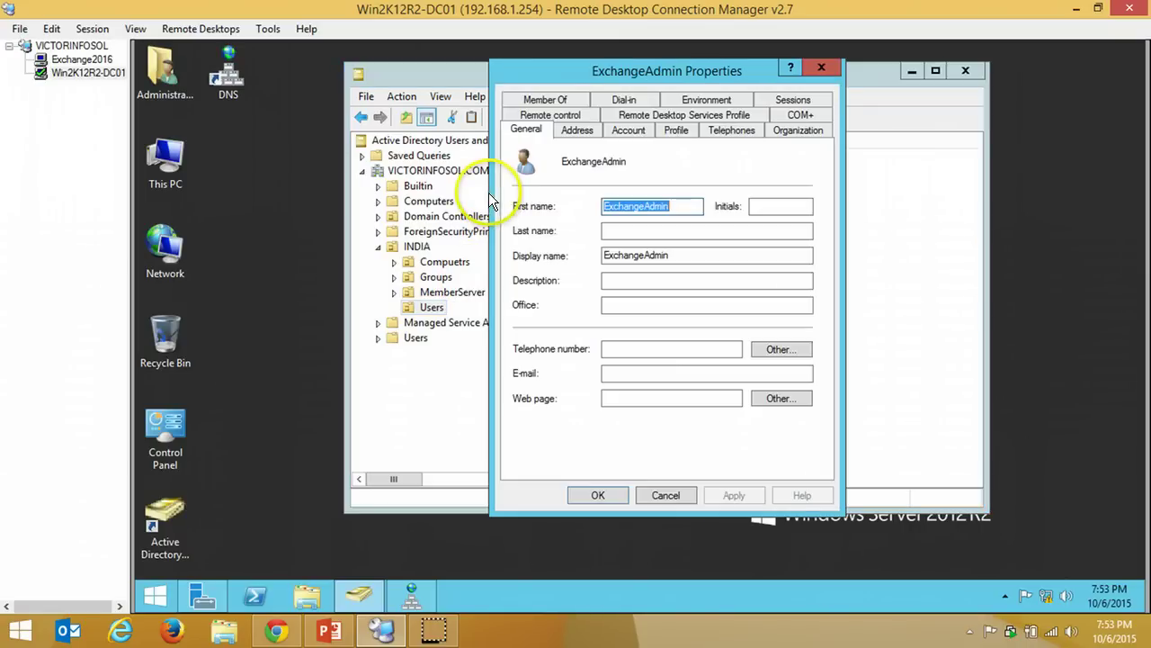
click(551, 97)
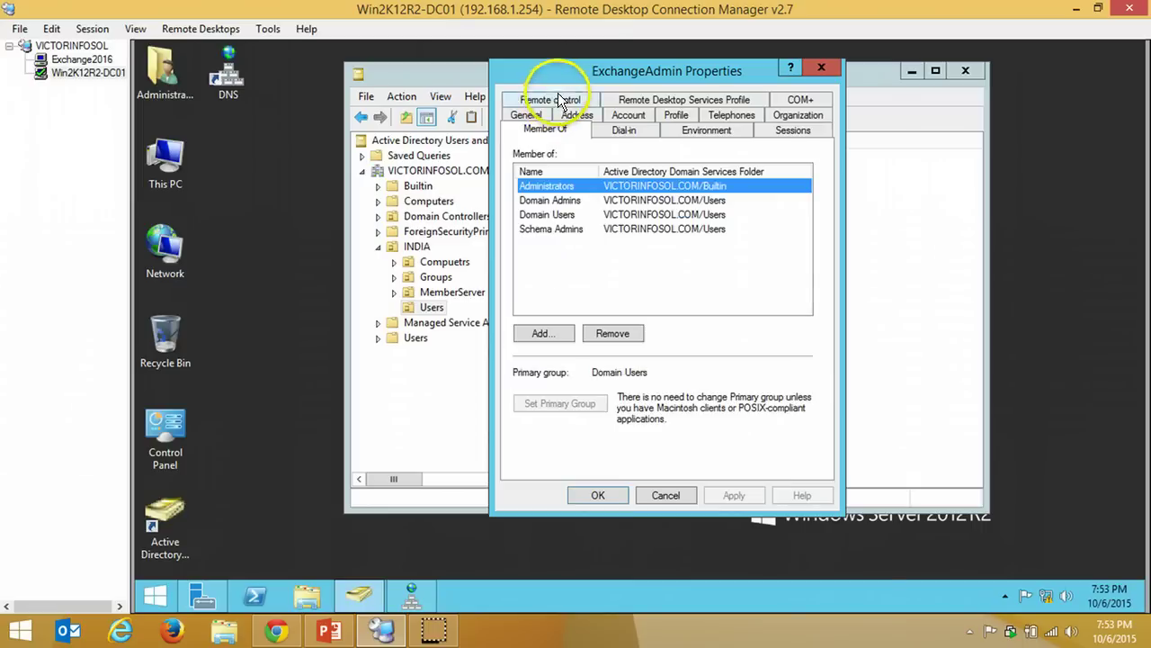
Go through ExchangeAdmin's current groups, start adding another group, and try to resolve the name "enterpi"
click(564, 201)
click(572, 216)
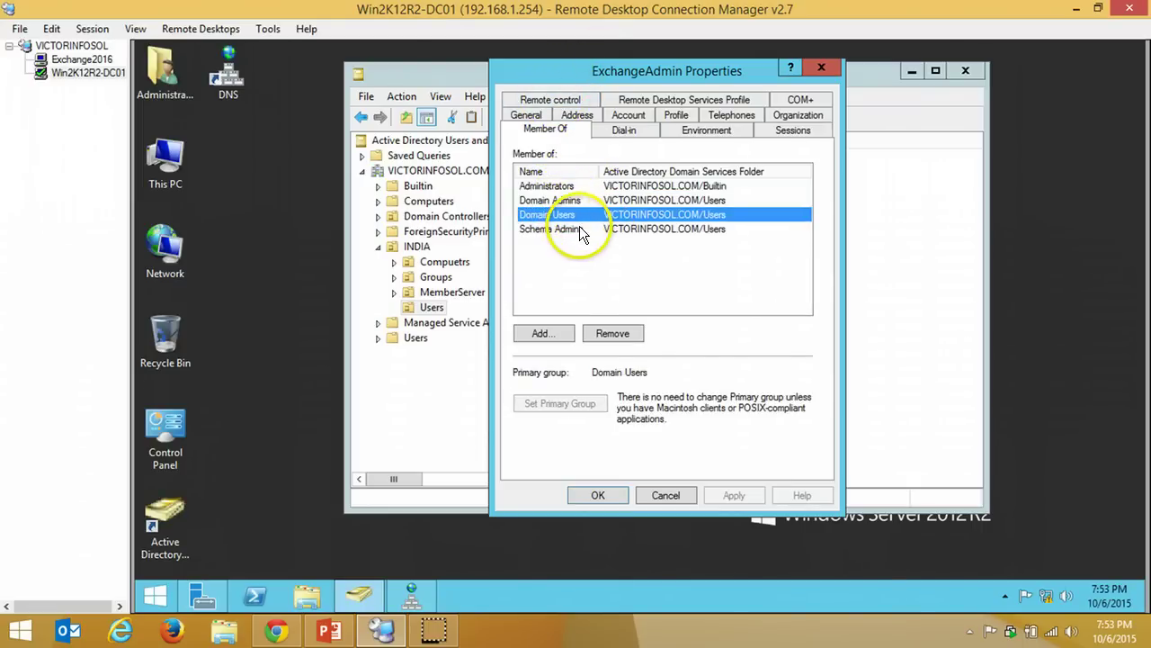
click(580, 231)
click(543, 333)
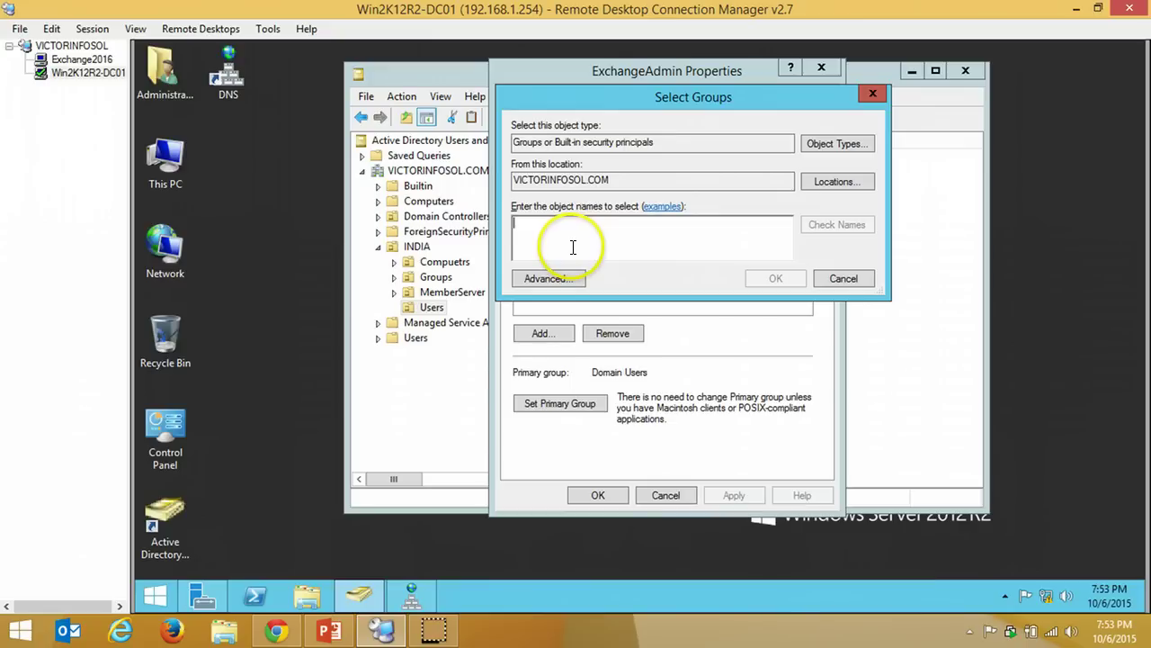
text(en)
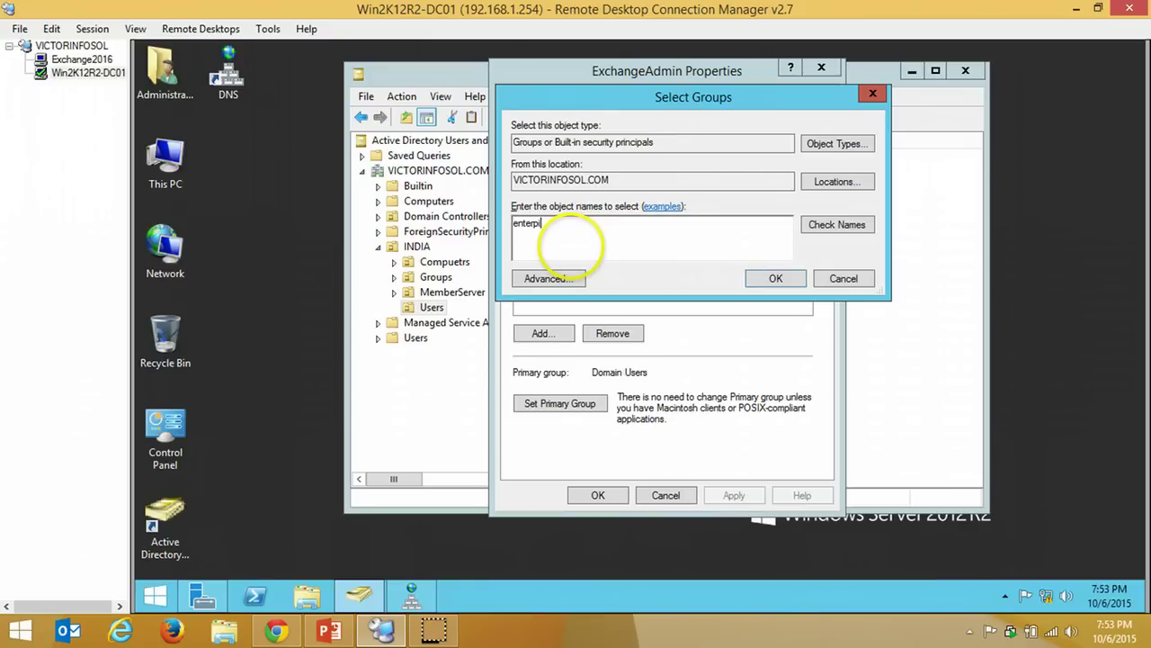
text(terpi)
click(836, 224)
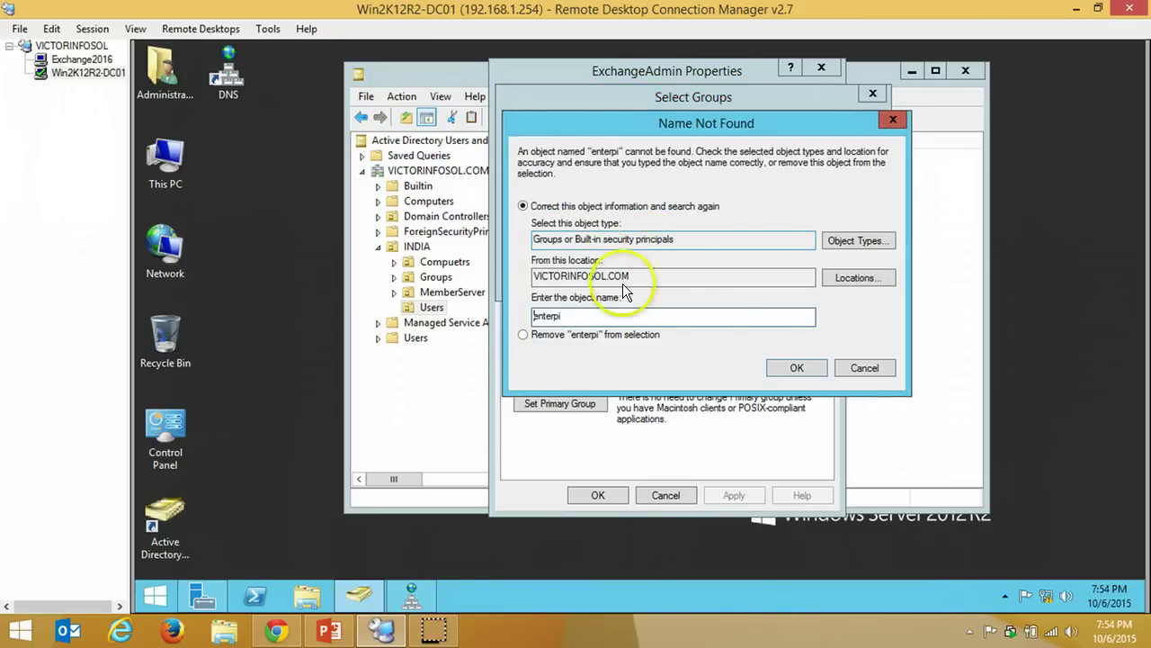
click(894, 374)
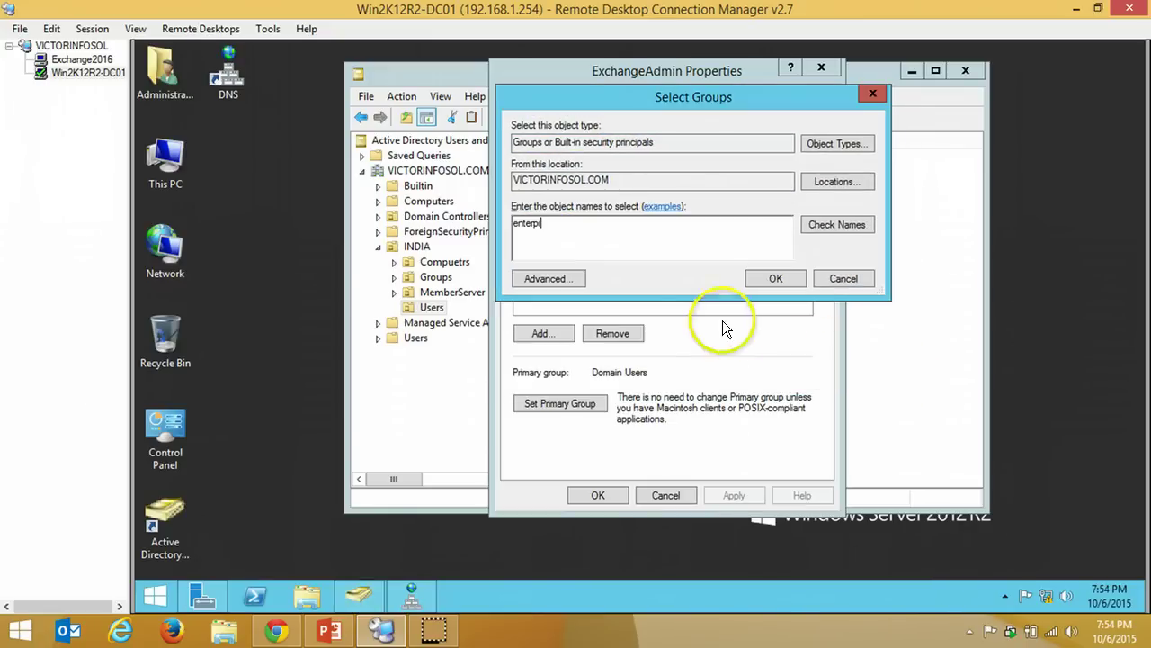
Correct the group name to "enterp", add ExchangeAdmin to Enterprise Admins, and save the account's properties
key(BackSpace)
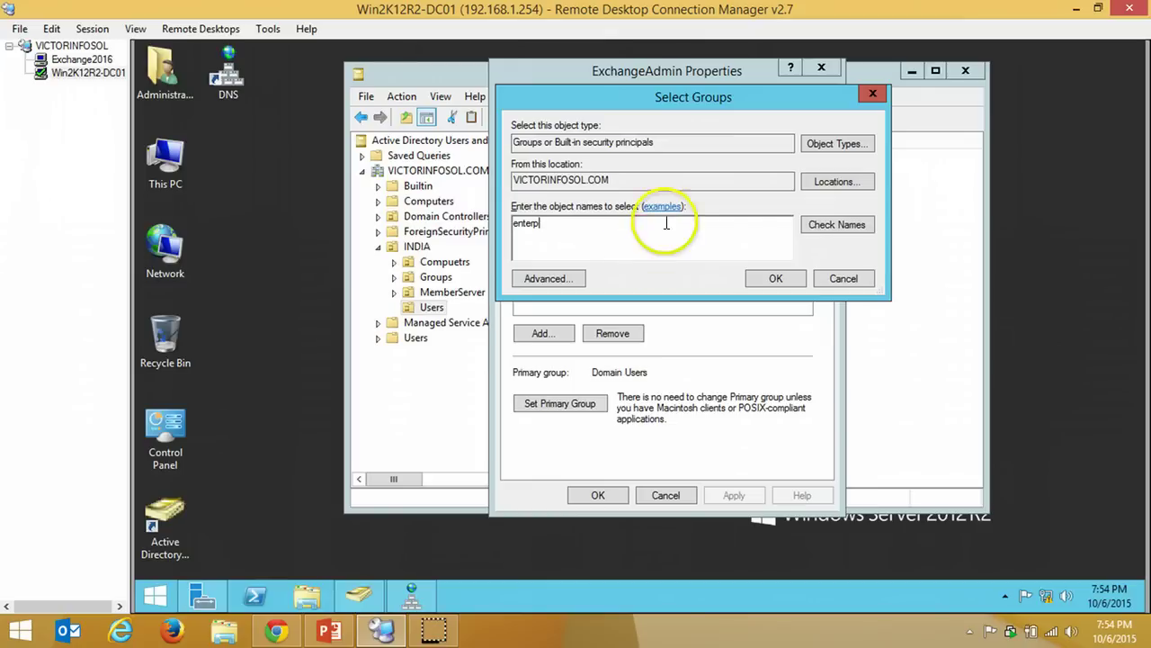
click(835, 226)
click(589, 231)
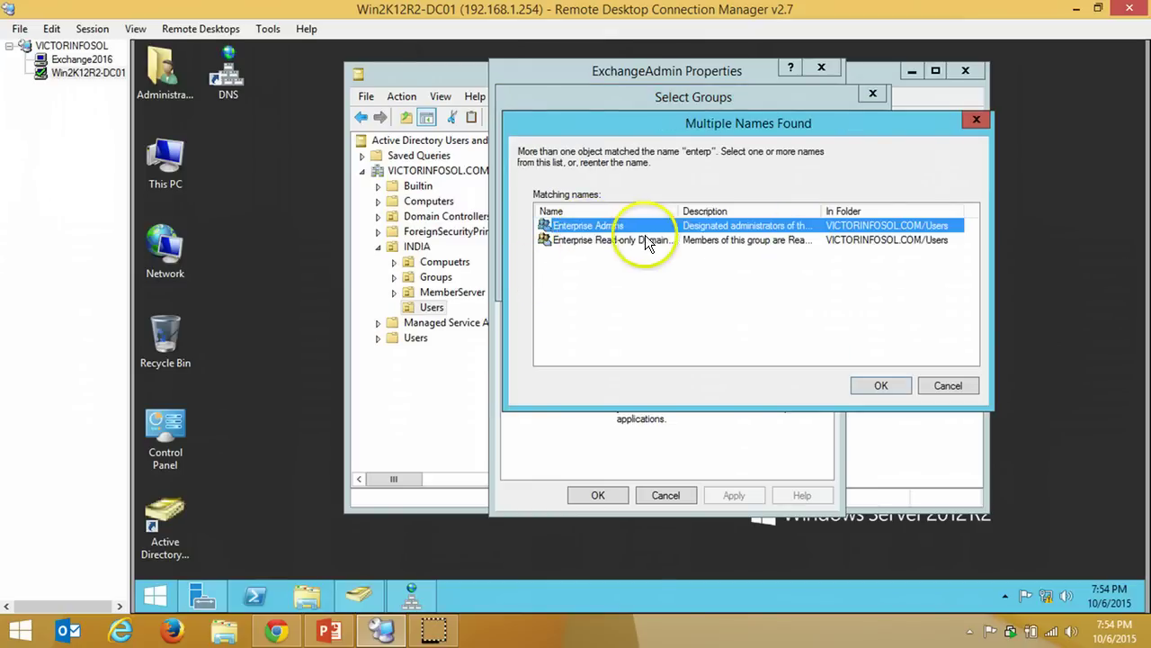
click(881, 386)
click(769, 278)
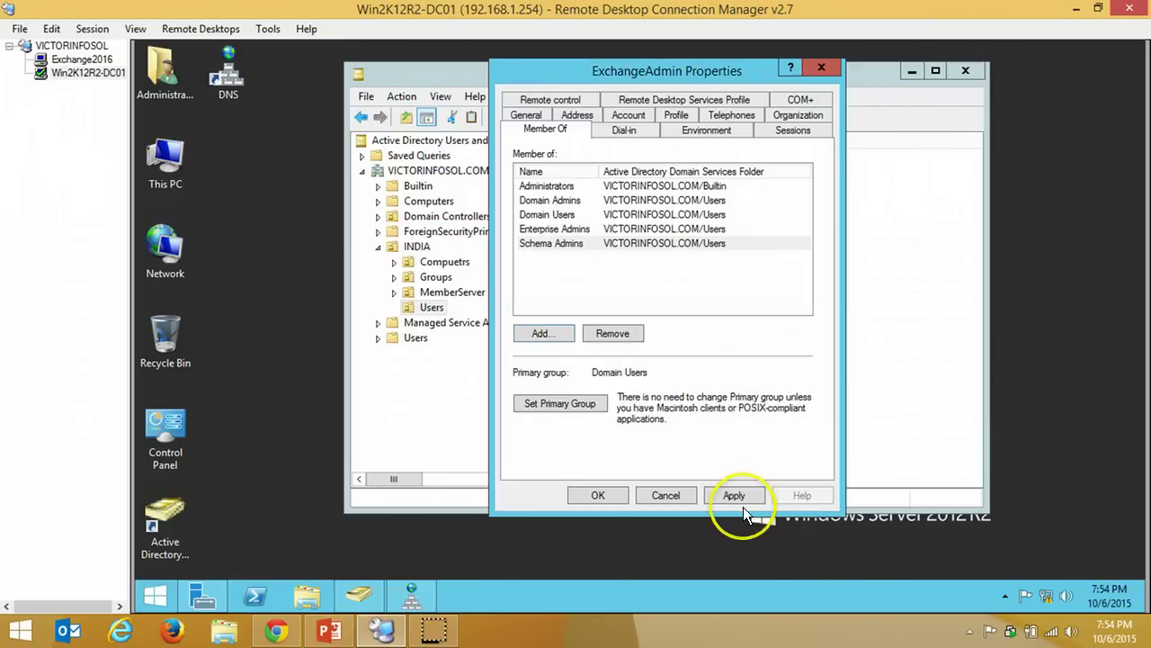
click(740, 497)
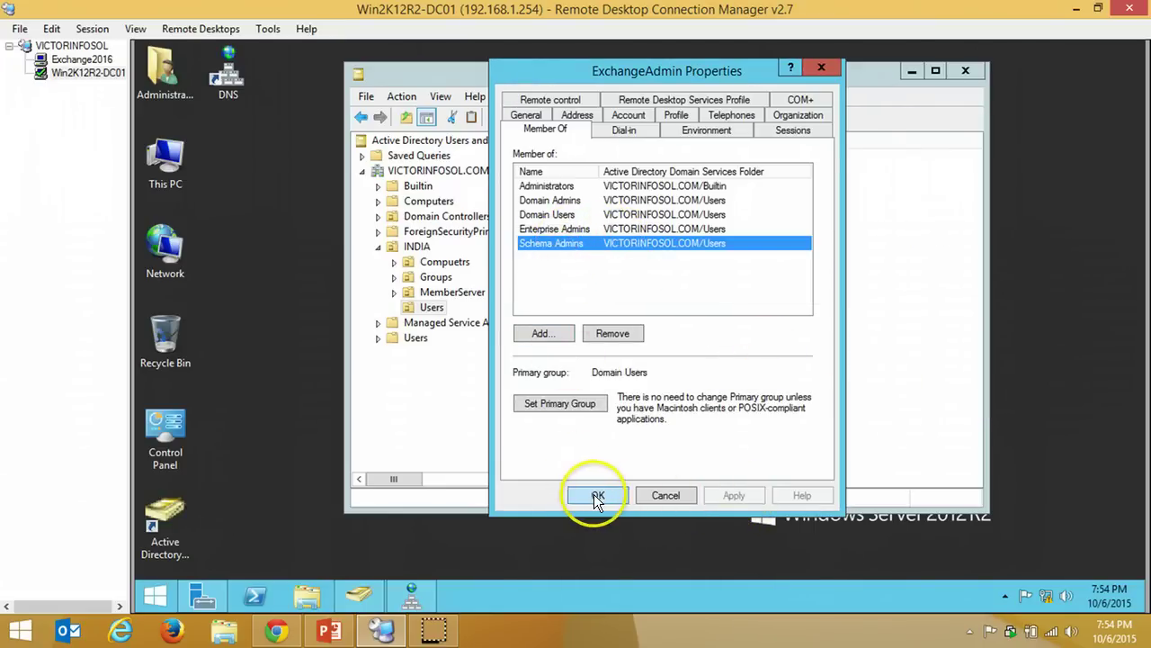
click(596, 496)
right_click(652, 263)
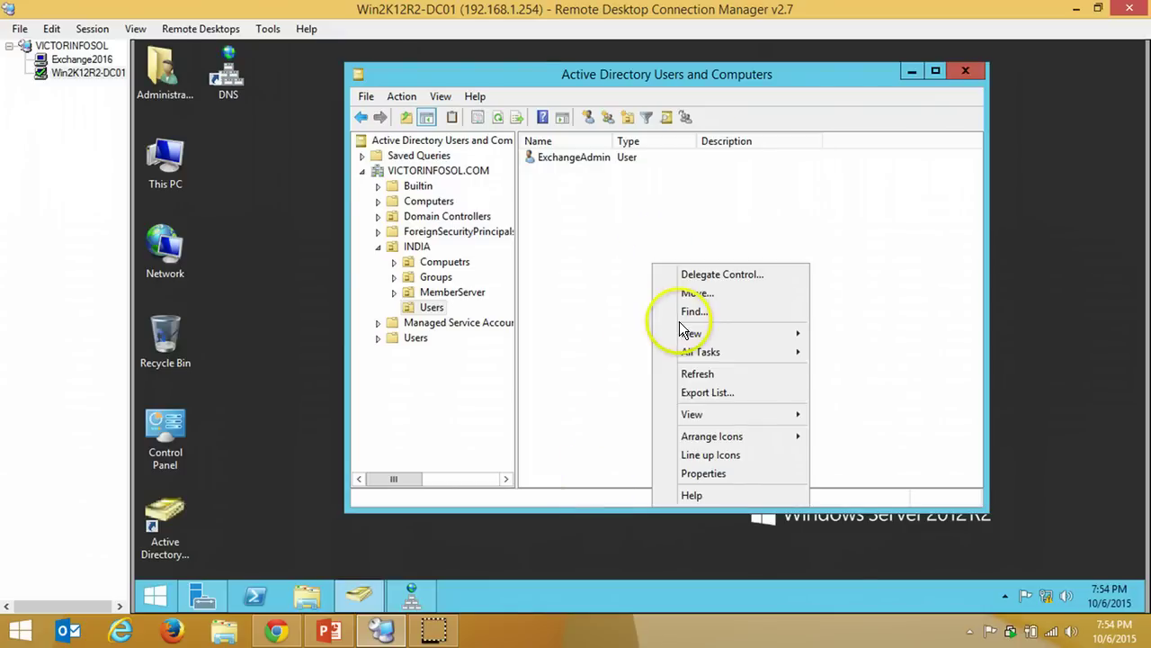
click(695, 373)
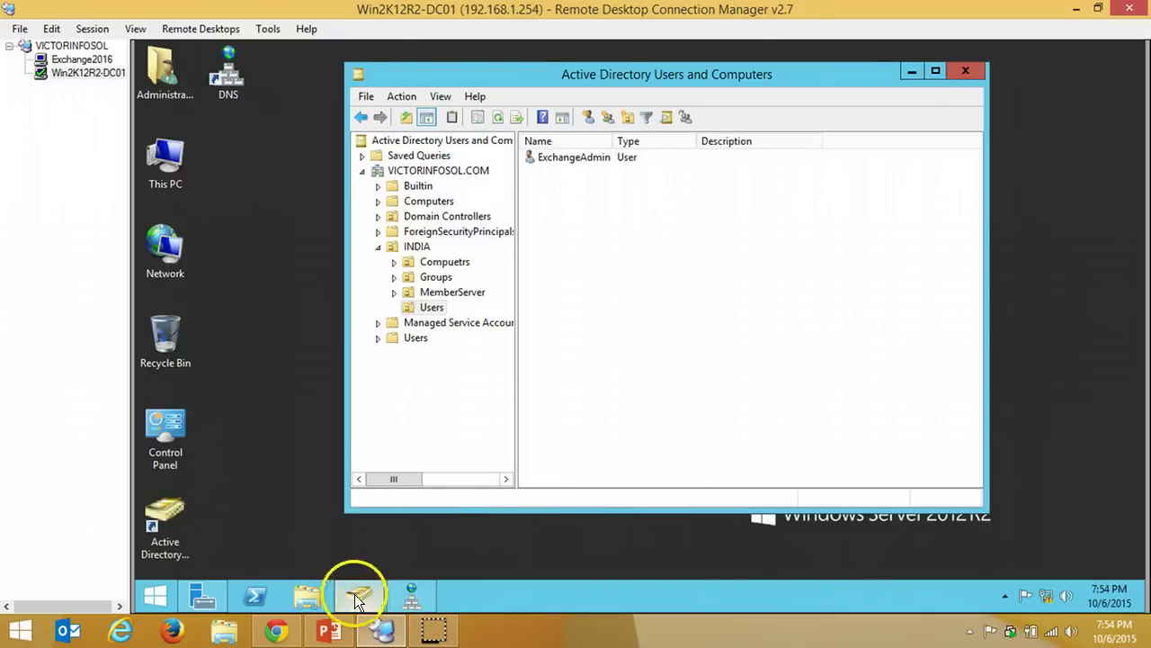
Switch to the Exchange2016 session's desktop, and review the Exchange Server 2016 installation steps on slide 3 in PowerPoint
click(80, 59)
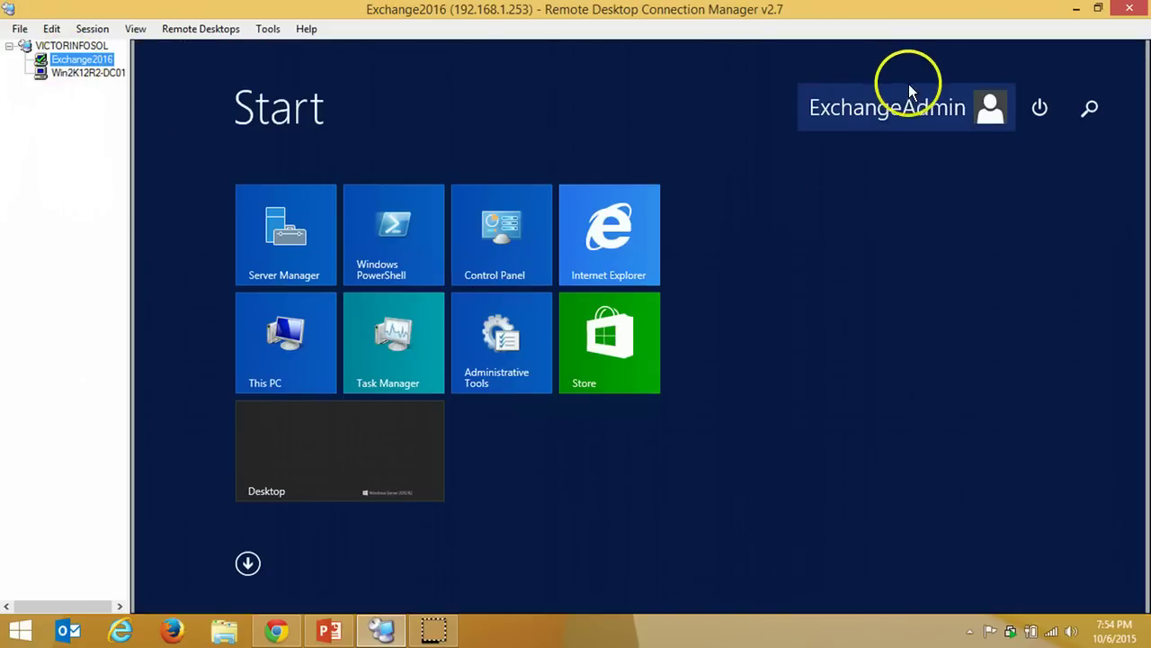
click(344, 458)
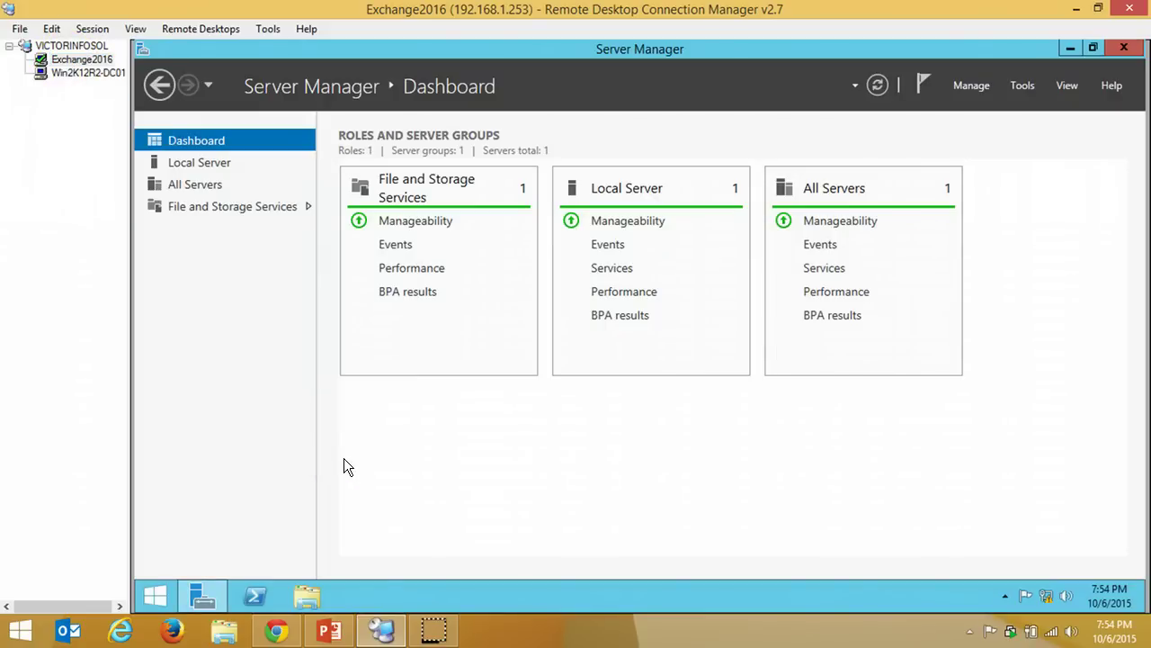
click(329, 631)
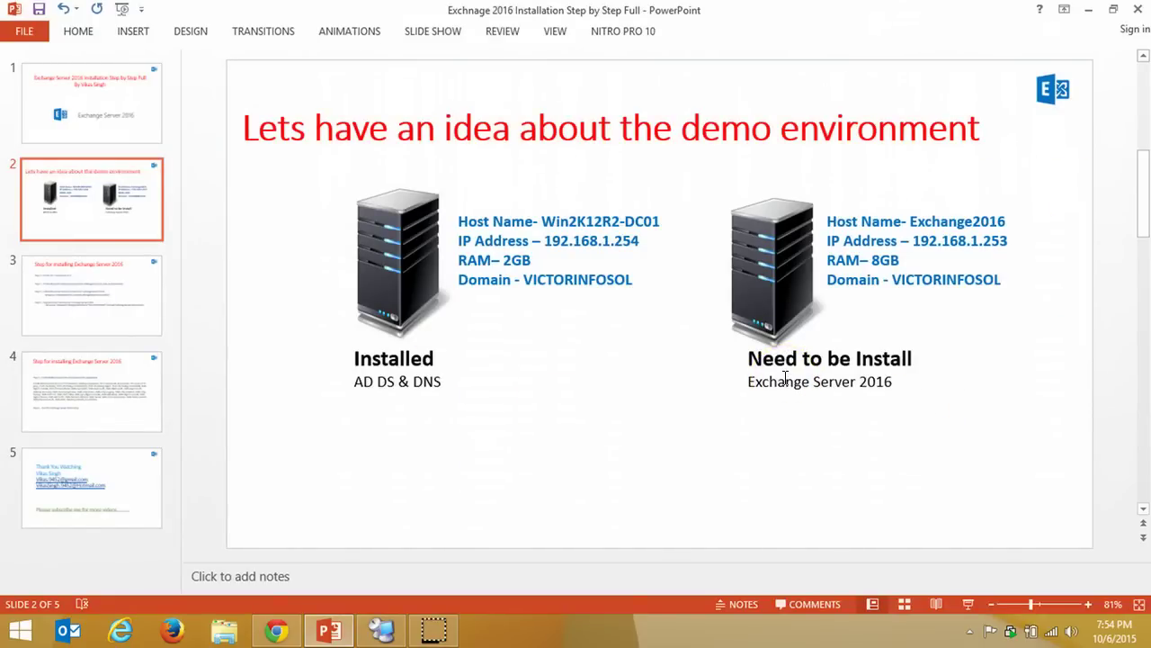
click(97, 292)
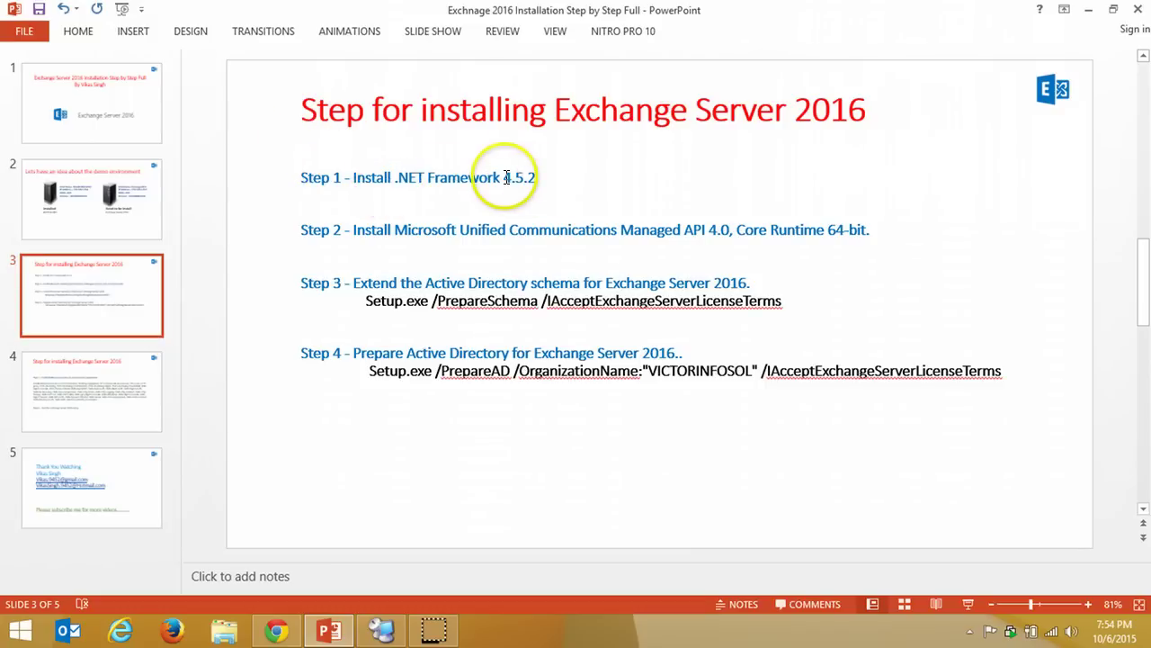
Return to the Exchange2016 session in Remote Desktop Connection Manager and open the MSExchange2016x64 folder on Data (D:)
click(326, 633)
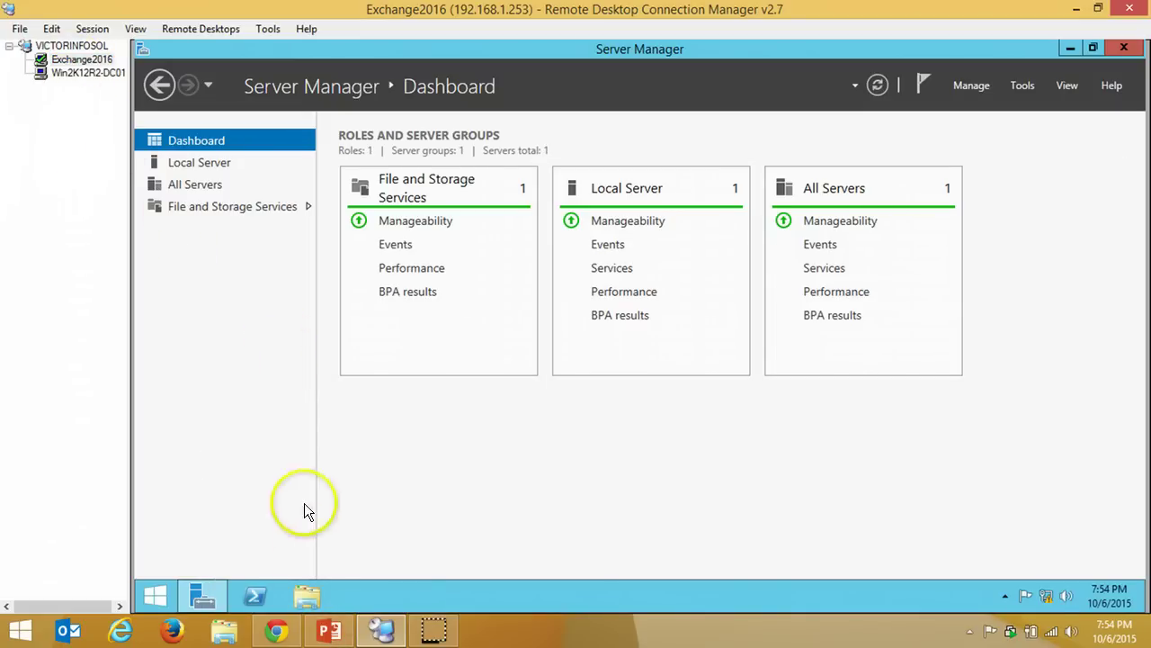
click(306, 596)
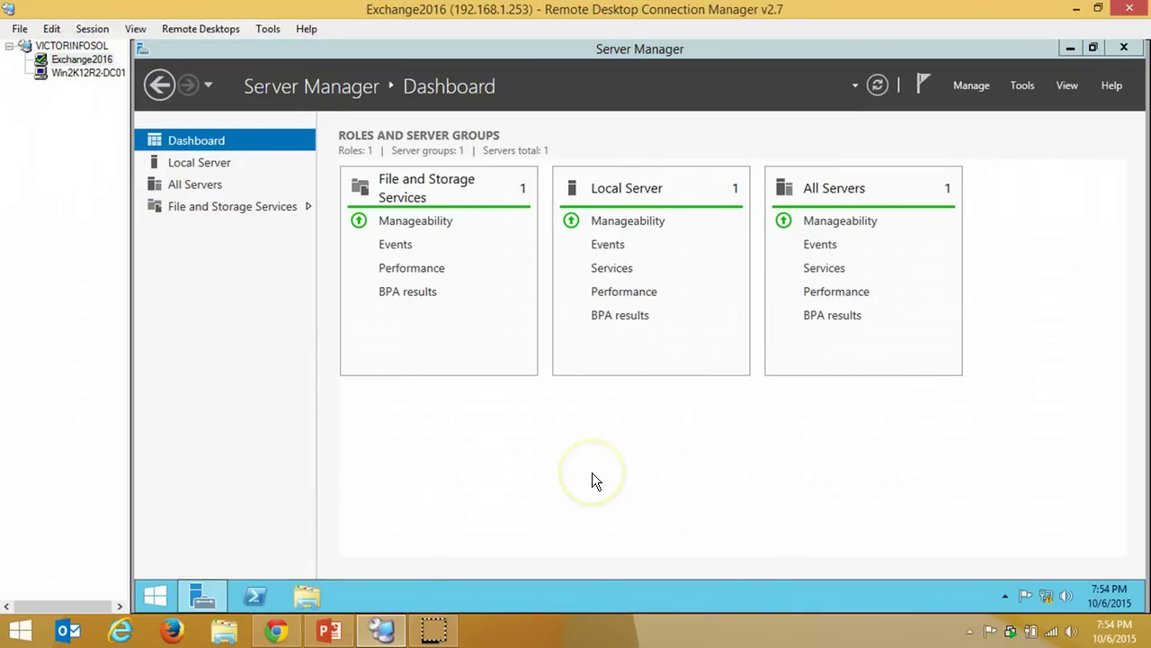
double_click(709, 79)
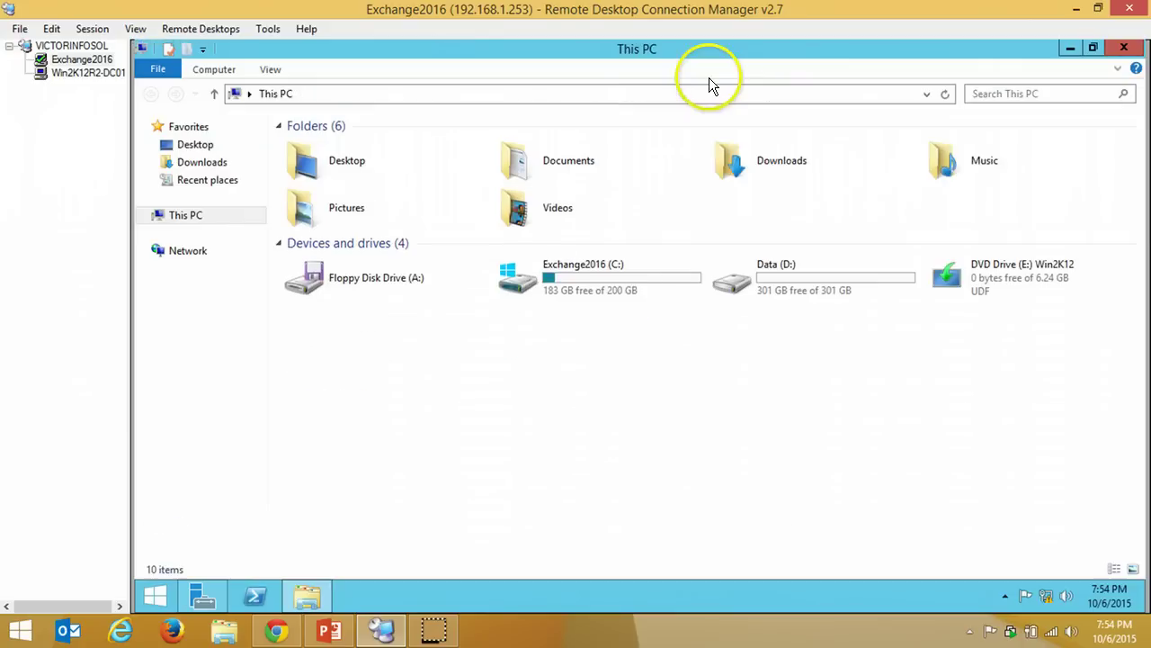
double_click(818, 283)
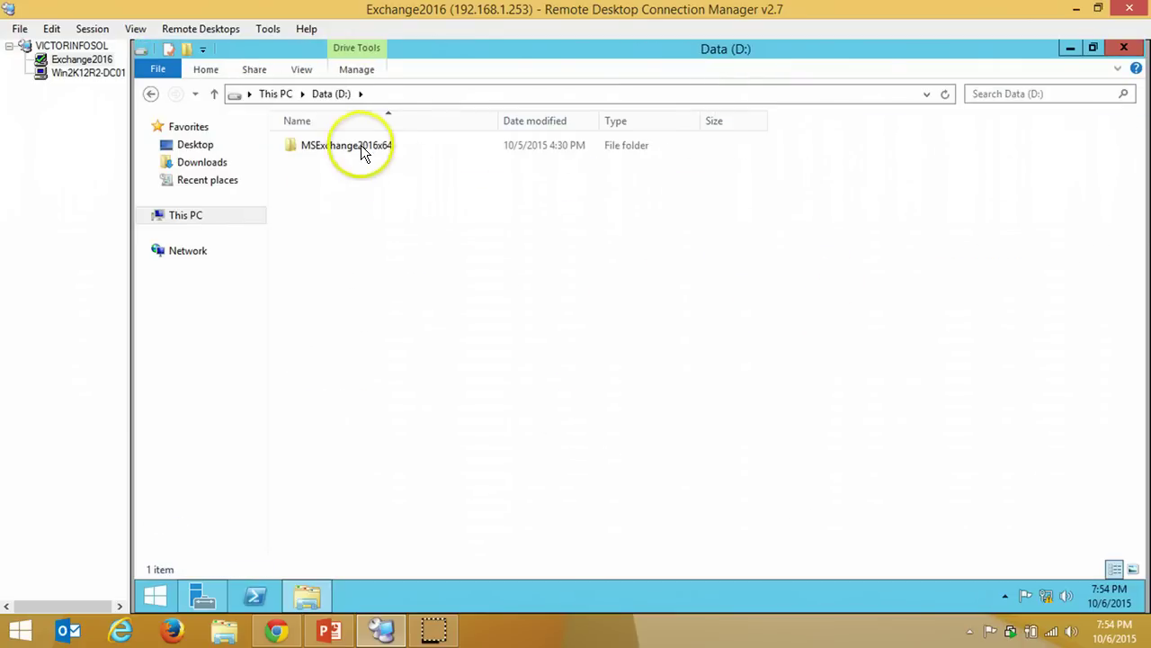
double_click(355, 145)
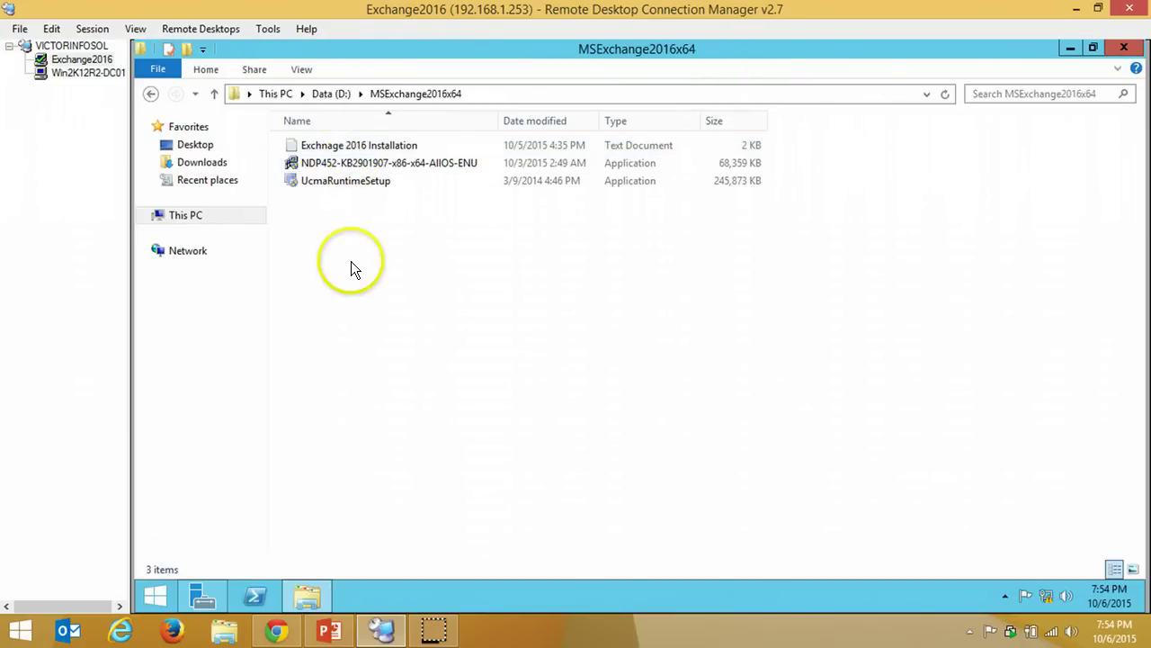
Launch the NDP452-KB2901907-x86-x64-AllOS-ENU installer with elevated permission, and minimize File Explorer and Server Manager
click(376, 164)
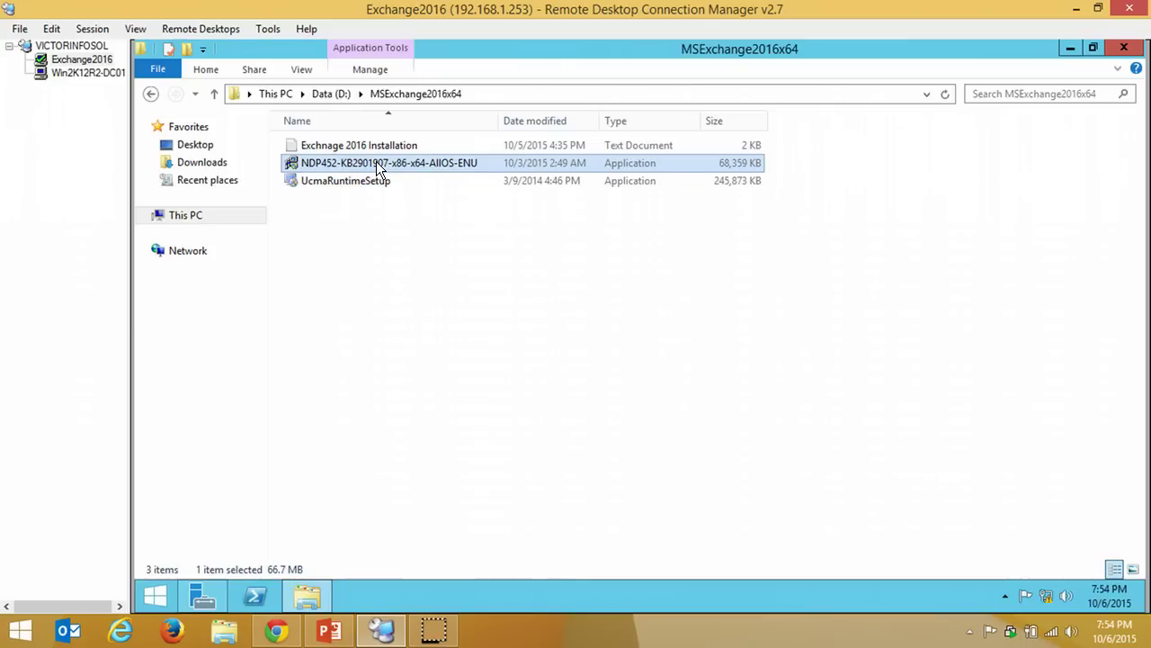
double_click(377, 164)
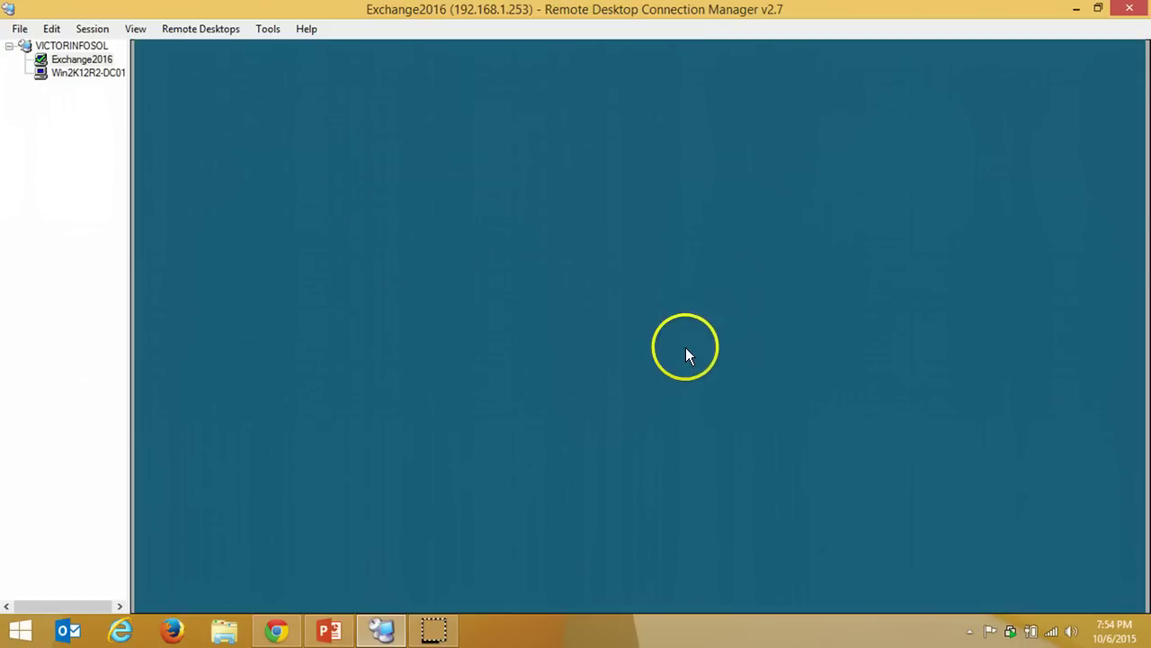
click(713, 356)
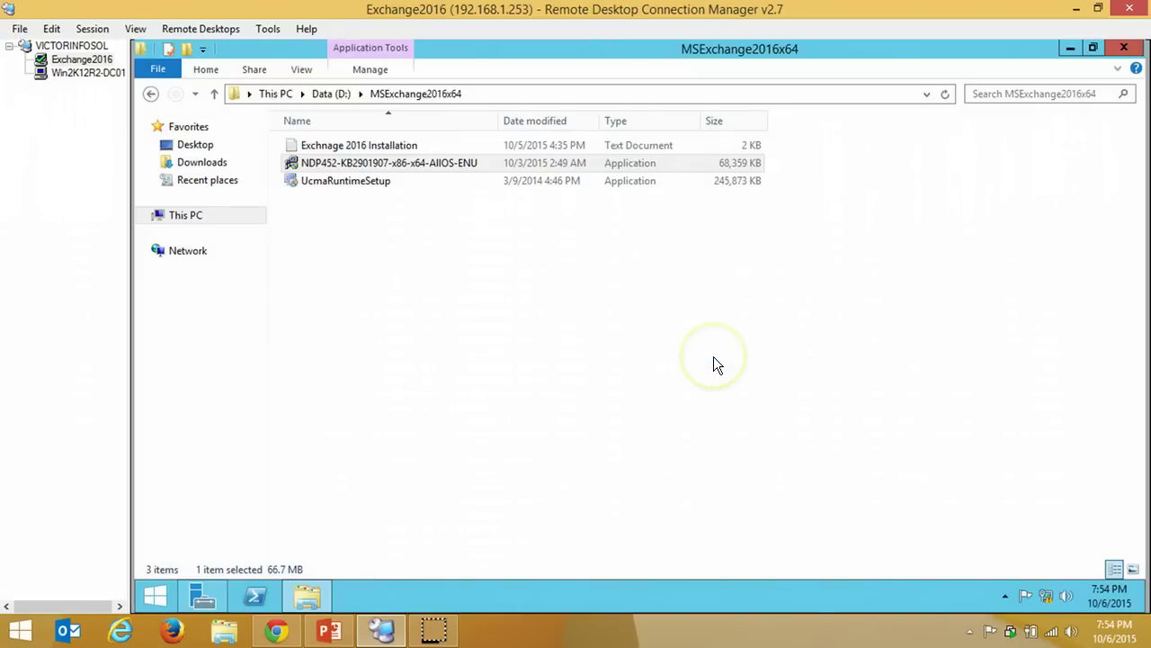
click(1070, 49)
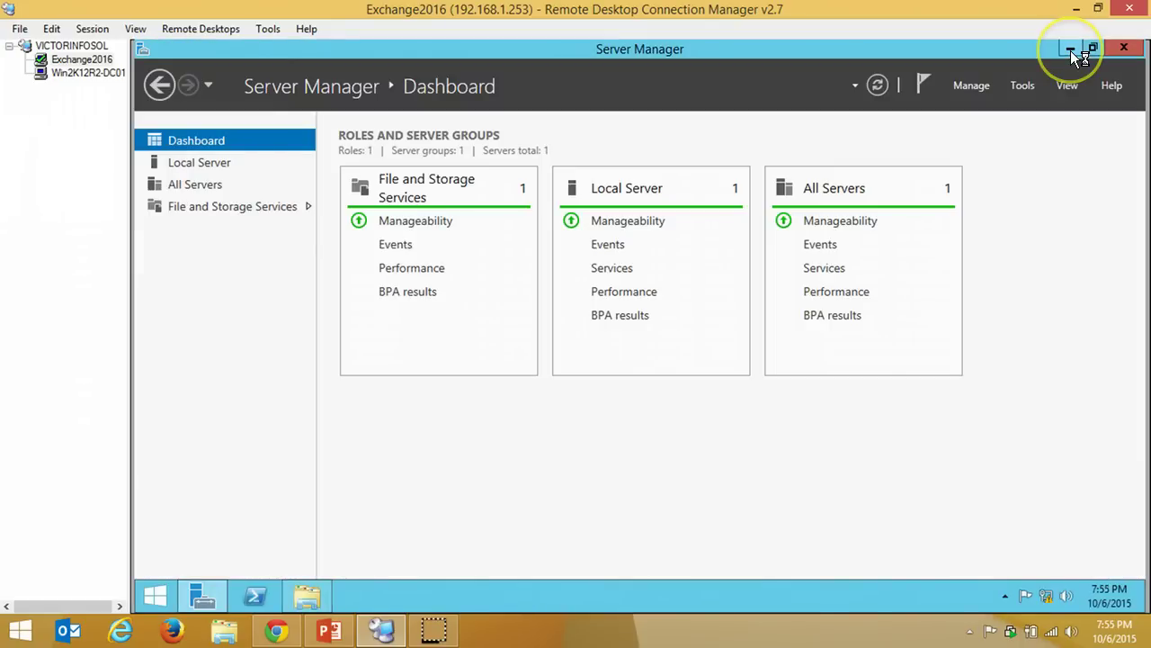
click(1071, 50)
right_click(515, 282)
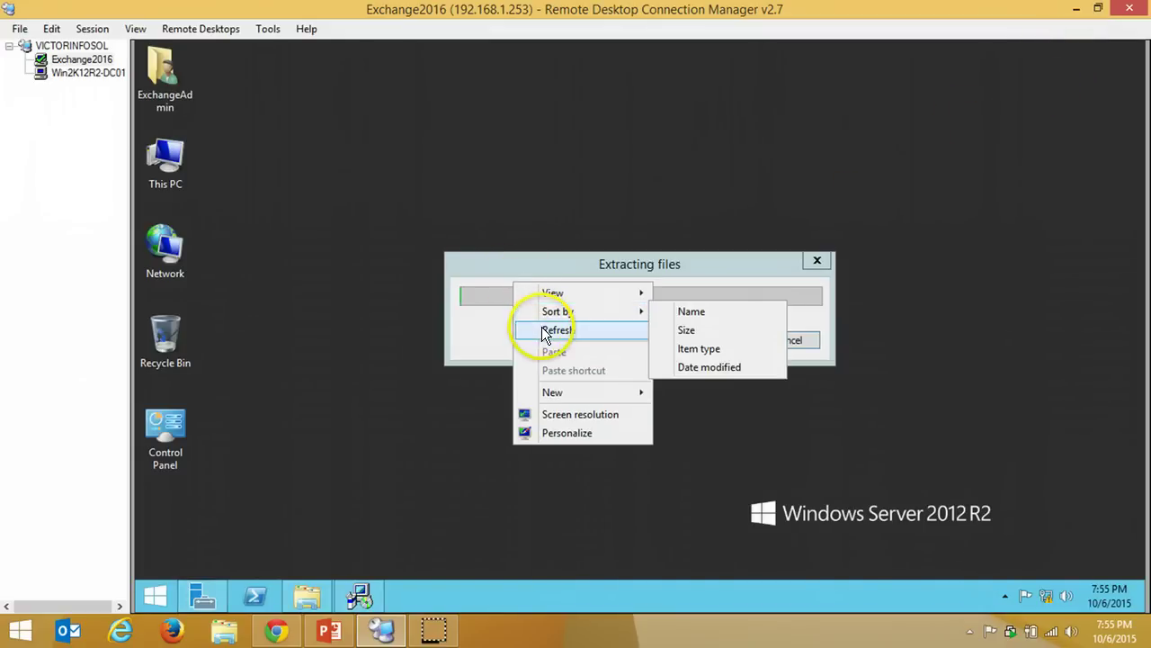
click(540, 326)
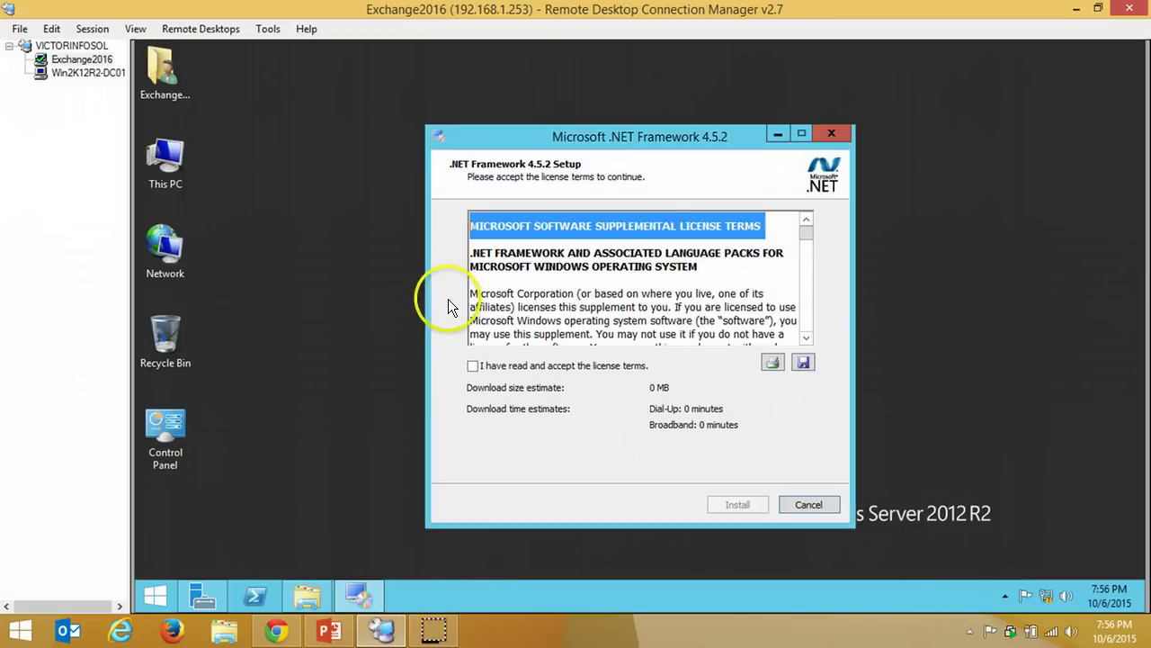
Accept the .NET Framework 4.5.2 license terms, start the installation, close Server Manager, and allow Setup to close programs in use
click(502, 371)
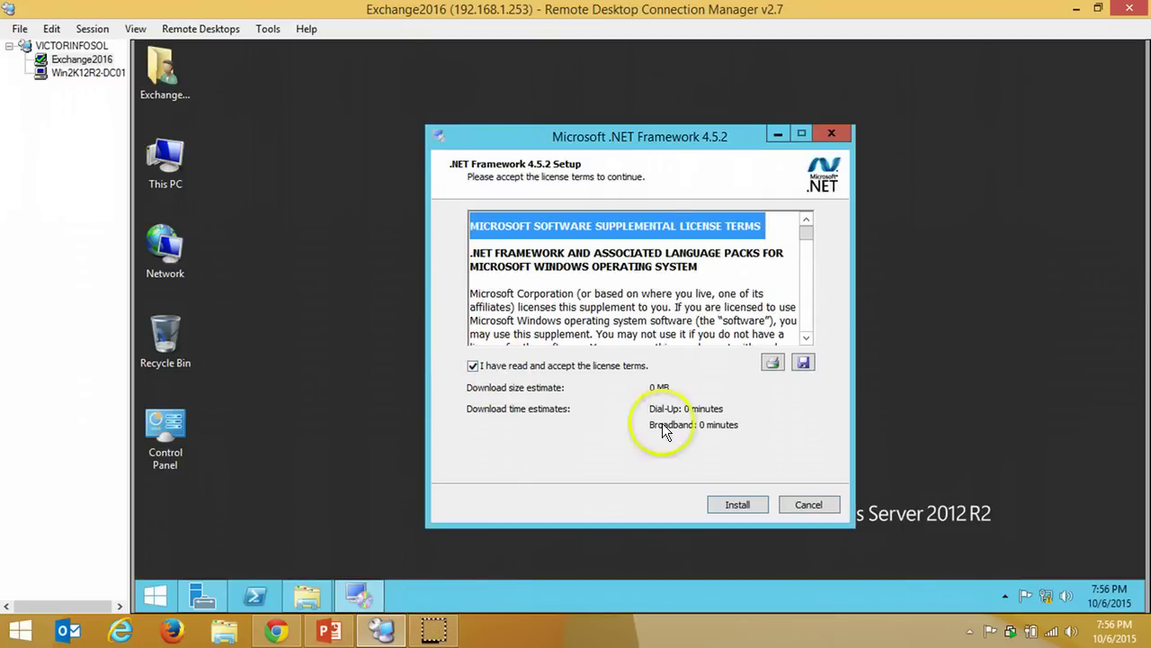
click(737, 503)
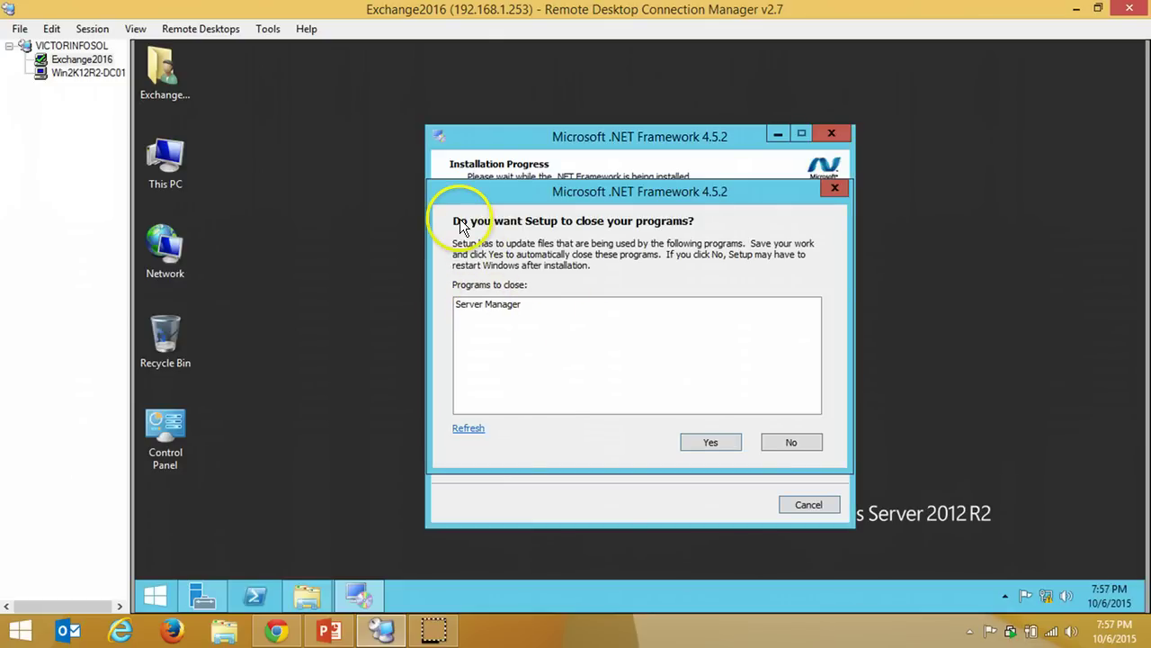
click(476, 308)
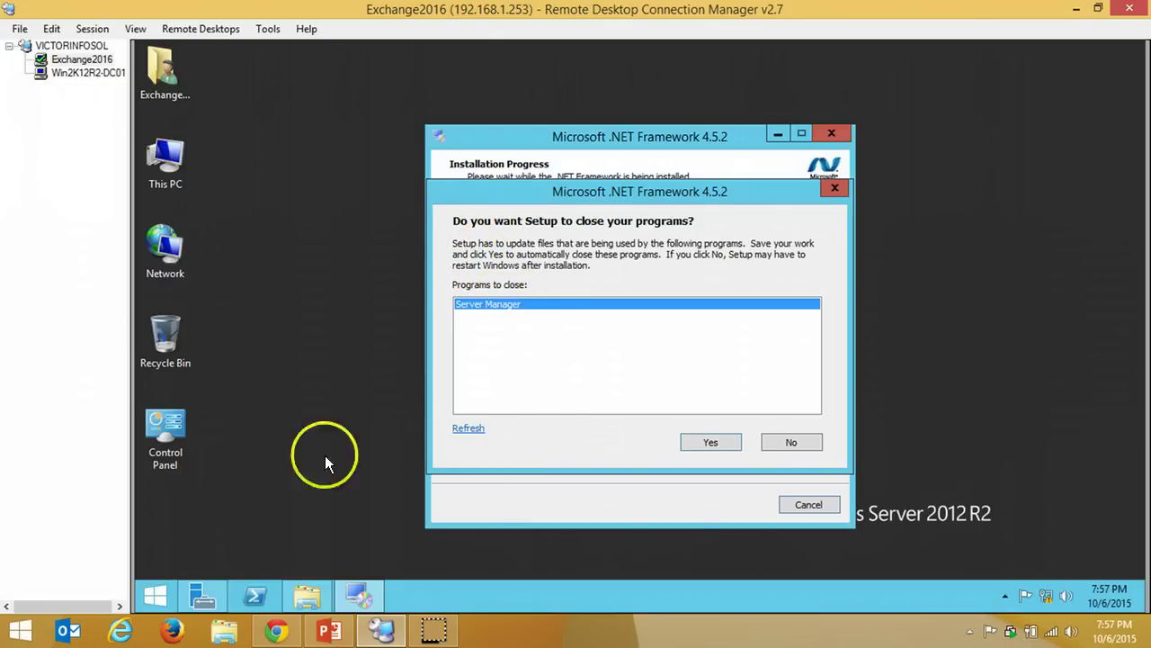
click(213, 589)
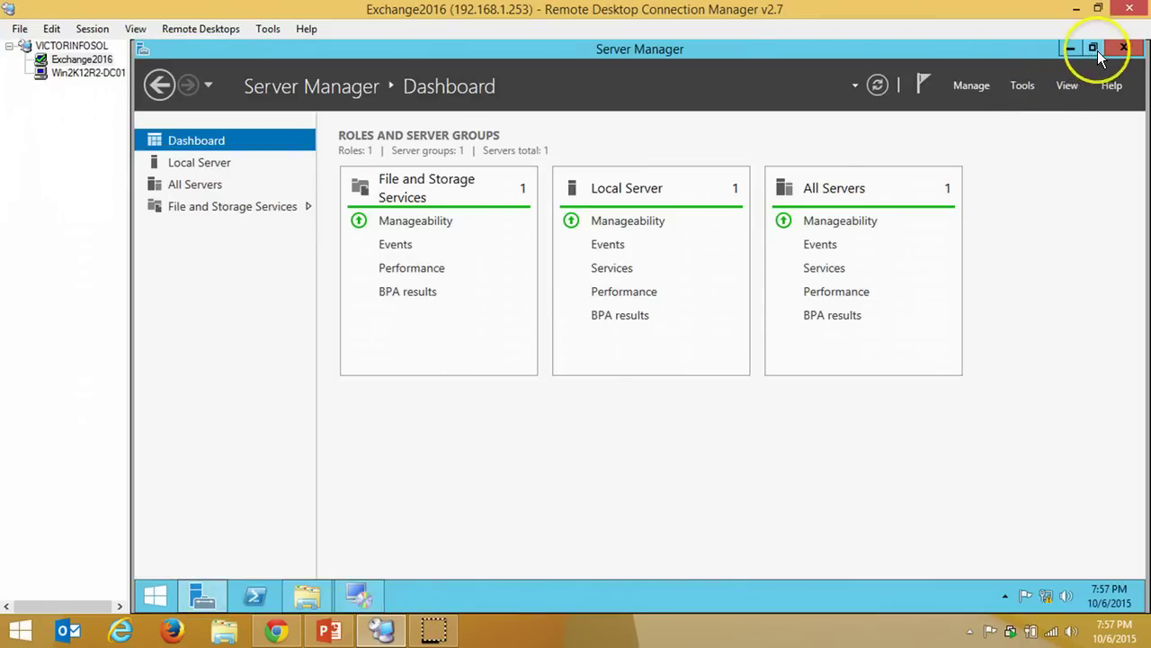
click(1122, 52)
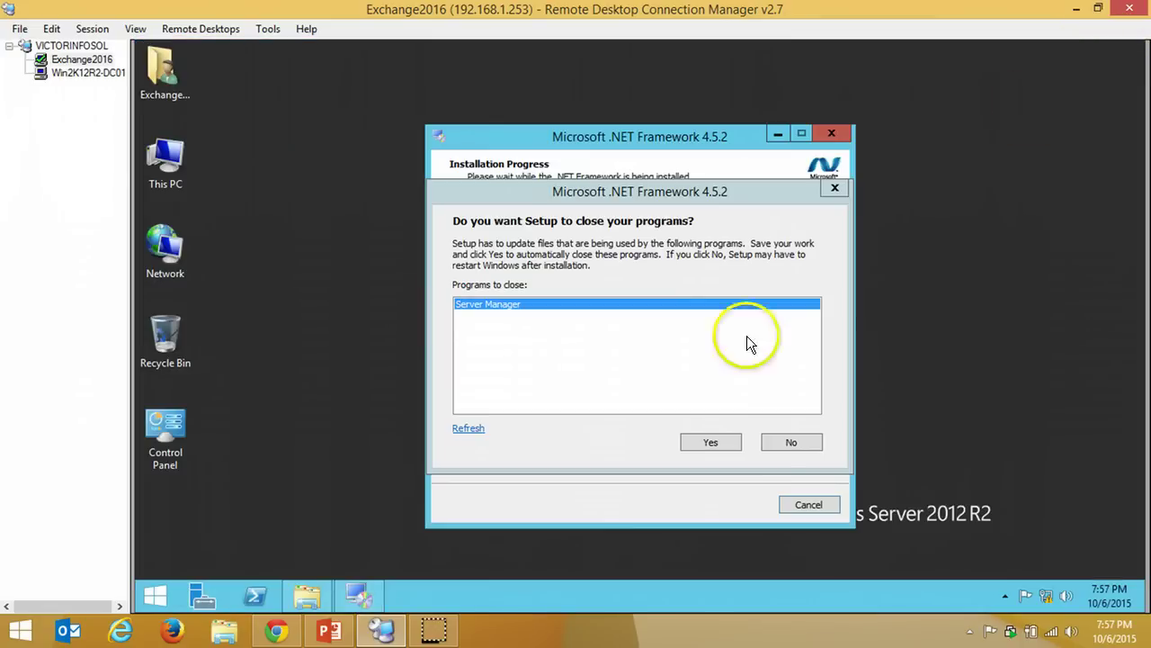
click(711, 441)
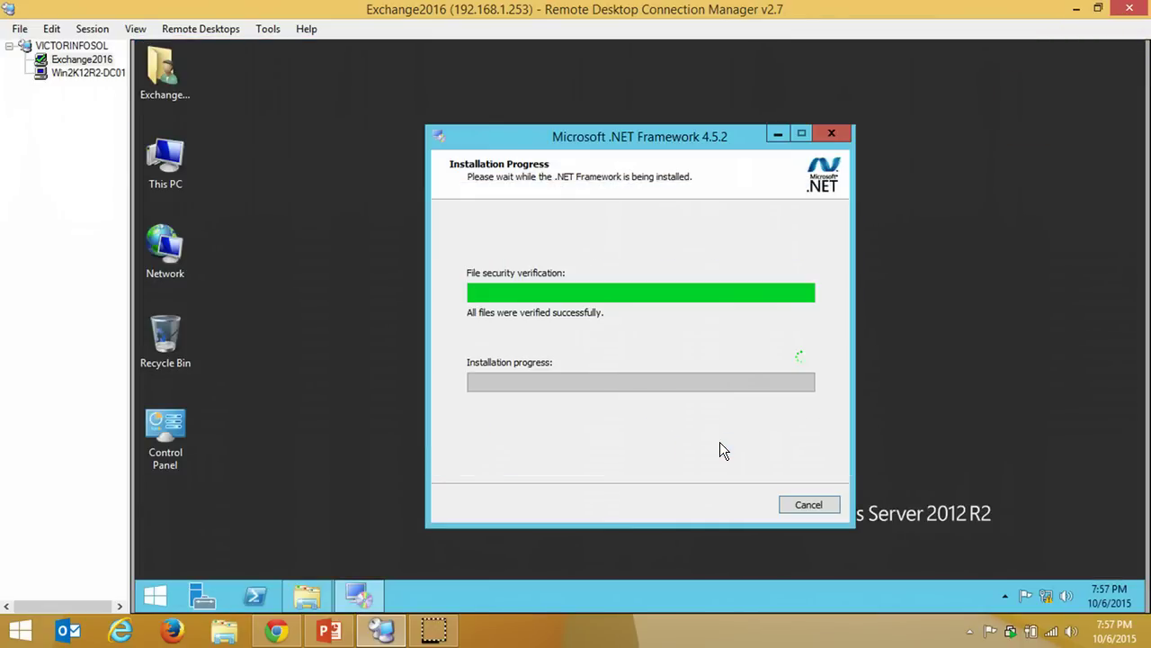
right_click(286, 276)
click(335, 325)
right_click(300, 247)
click(352, 296)
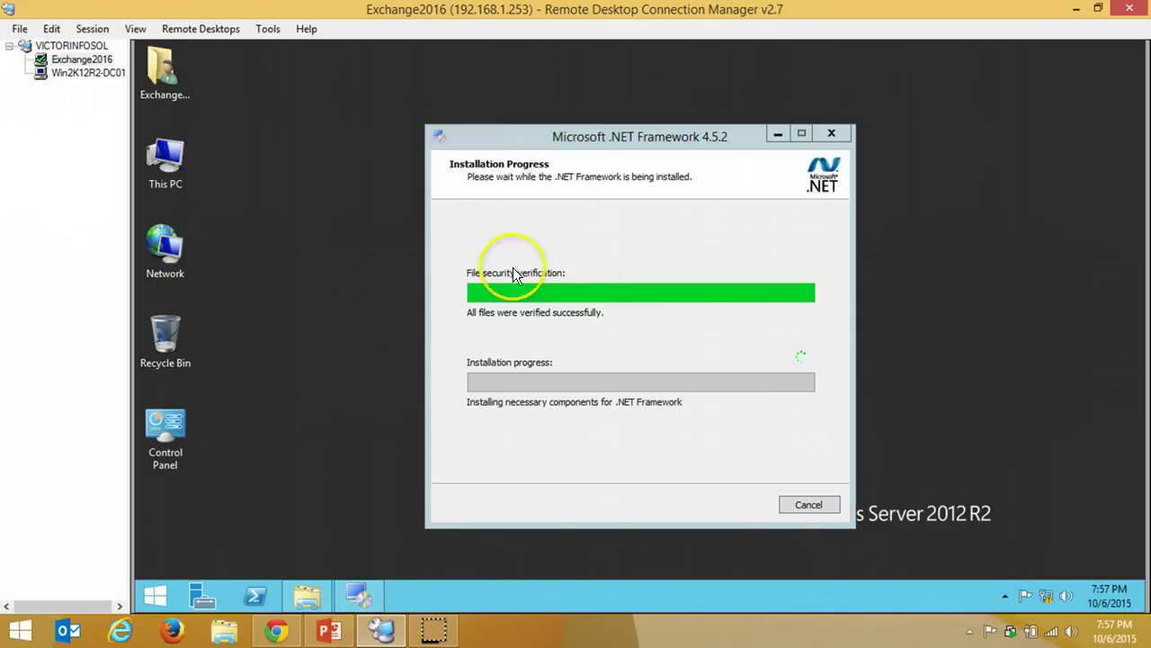
click(597, 254)
right_click(322, 269)
click(361, 319)
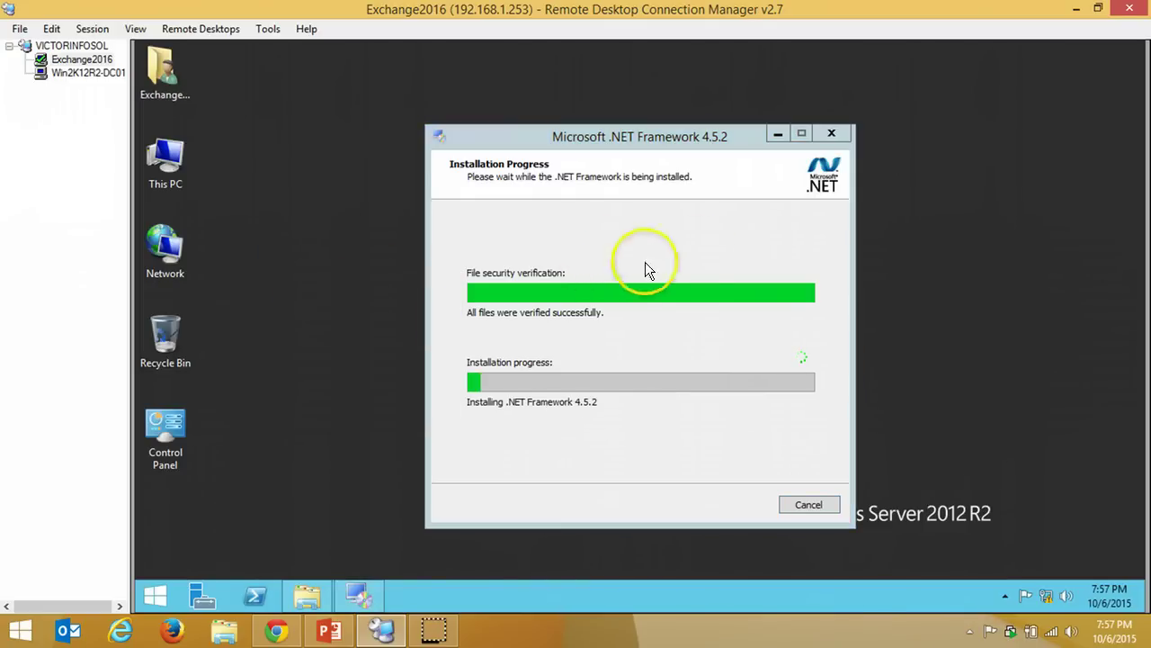
click(491, 397)
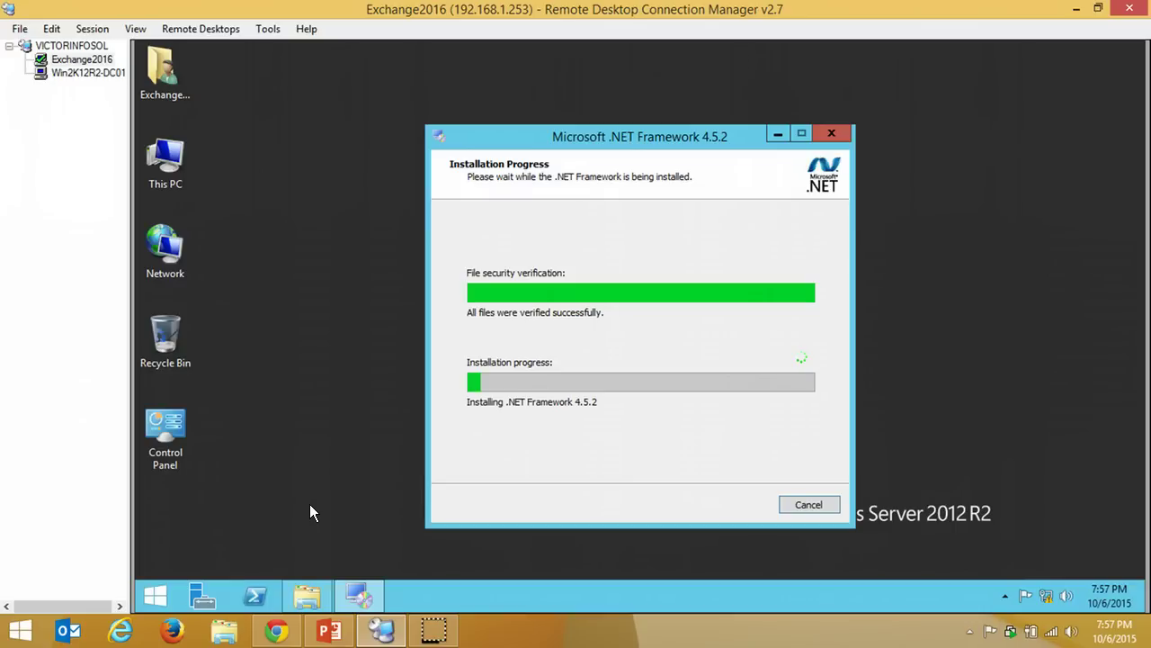
Close the completed .NET Framework 4.5.2 installer, refresh the desktop, and restart the Exchange2016 server
mouse_move(432, 634)
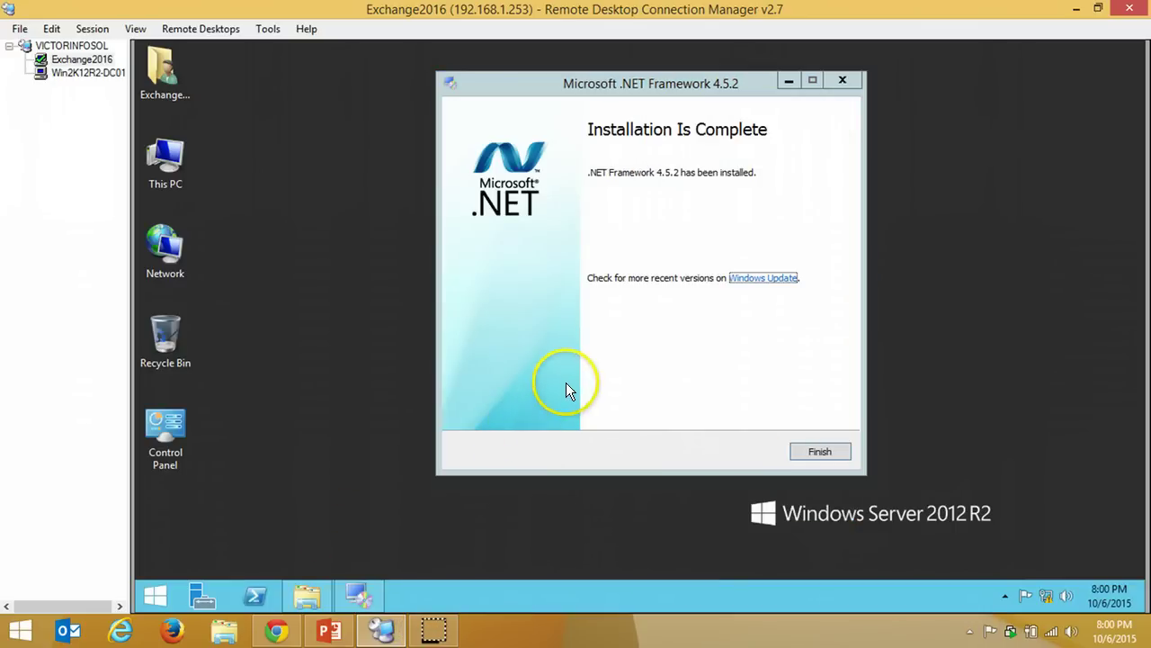
click(819, 452)
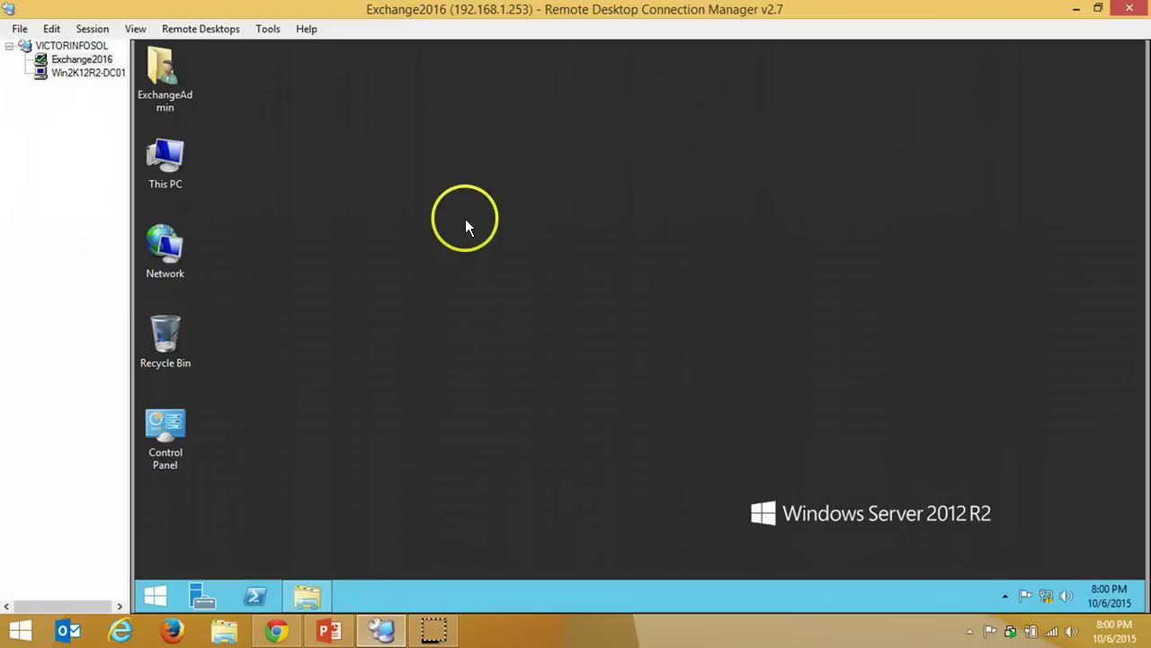
right_click(465, 223)
click(493, 264)
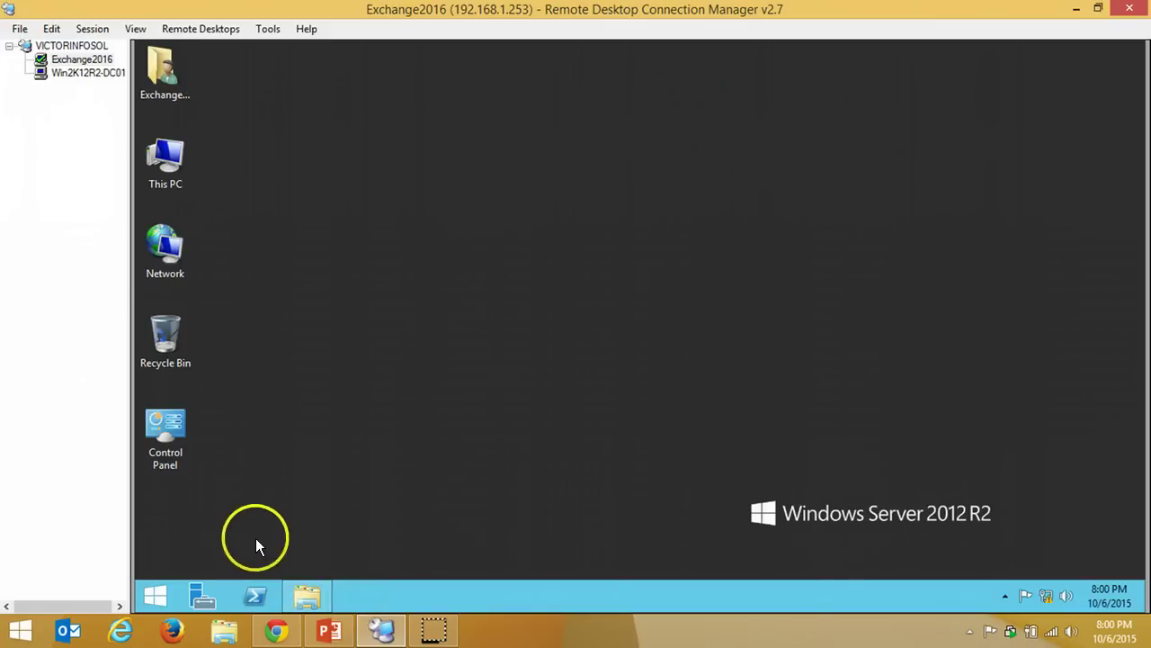
click(154, 594)
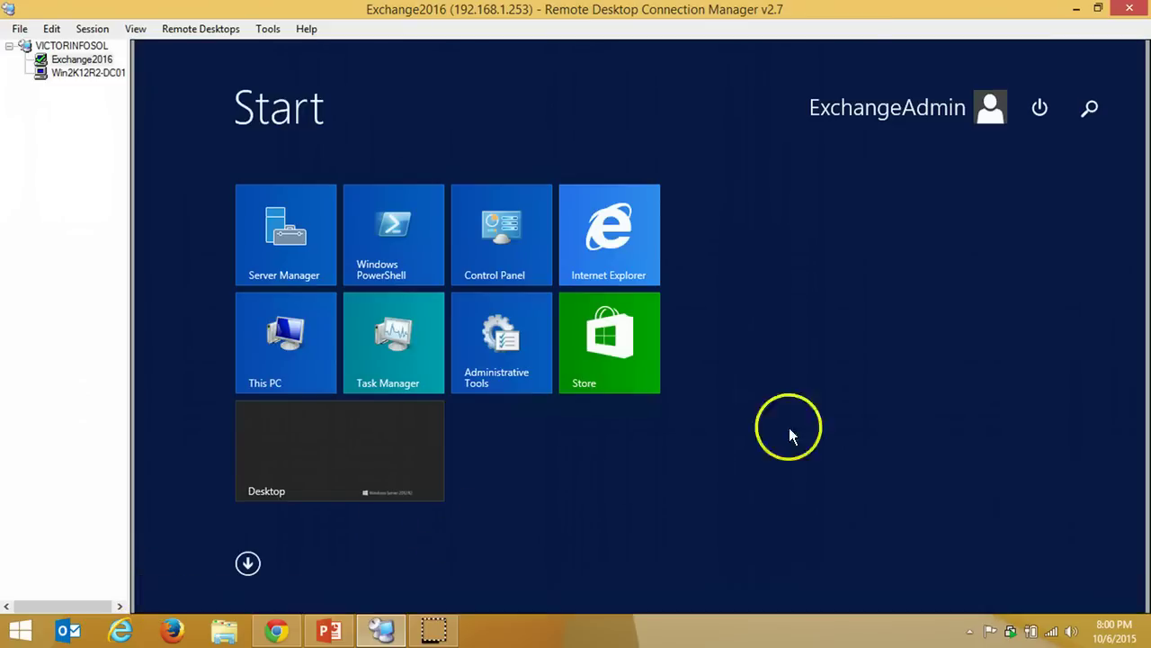
click(1040, 109)
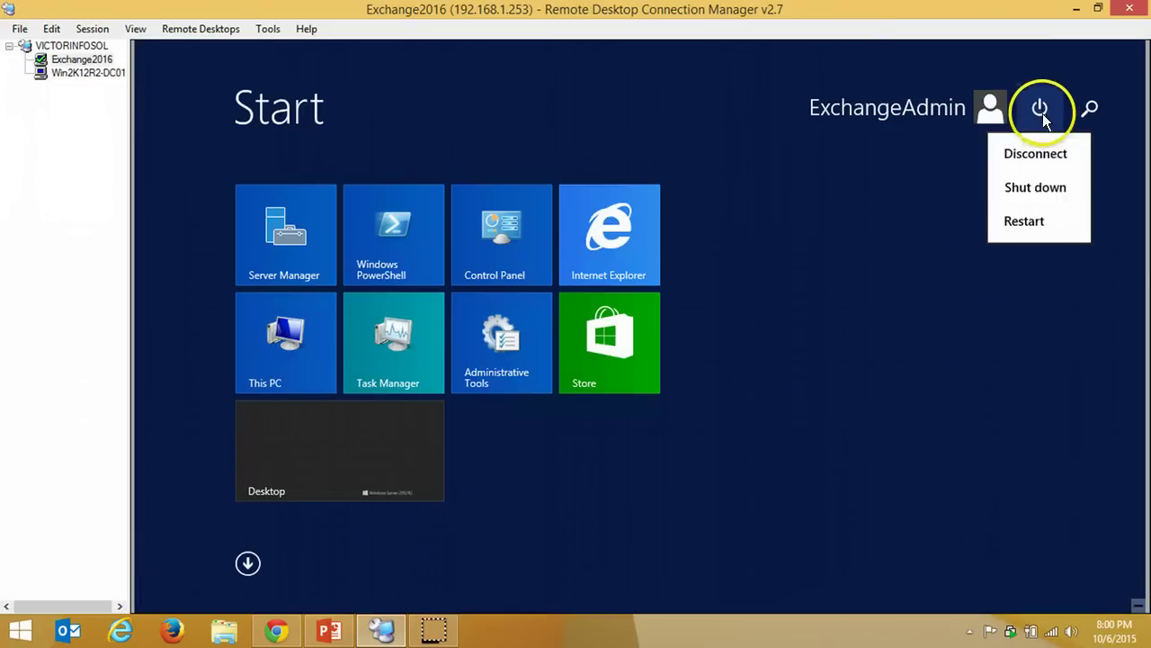
click(1034, 230)
click(1084, 243)
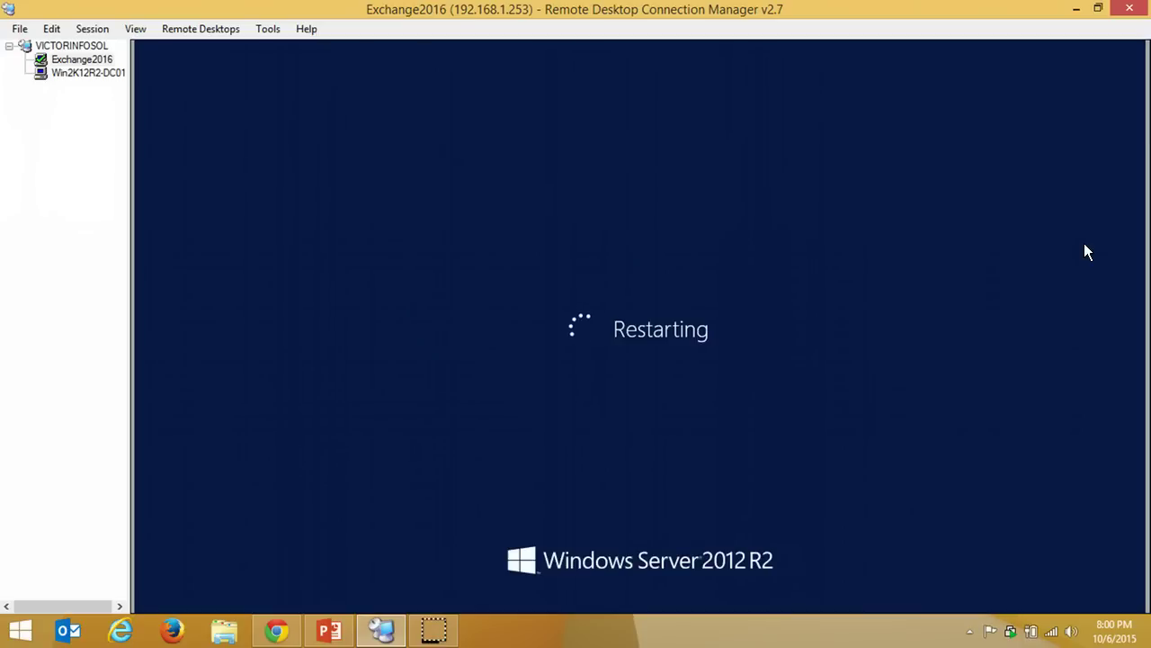
Reconnect to the Exchange2016 session once the server has restarted, and minimize Server Manager
click(365, 420)
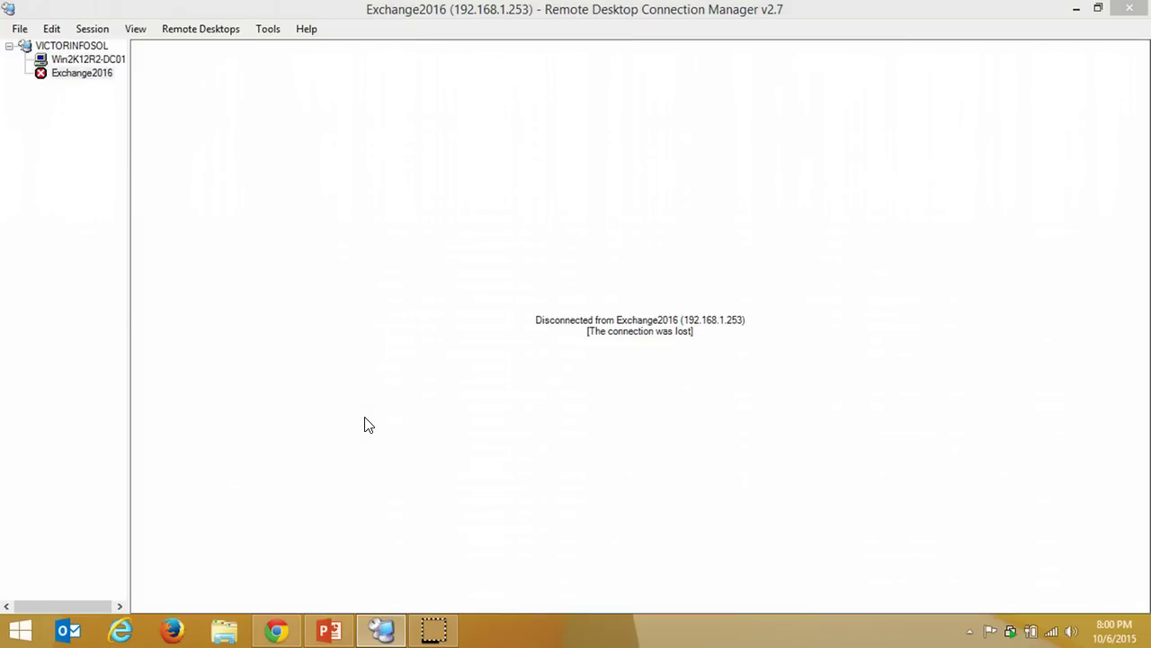
click(81, 151)
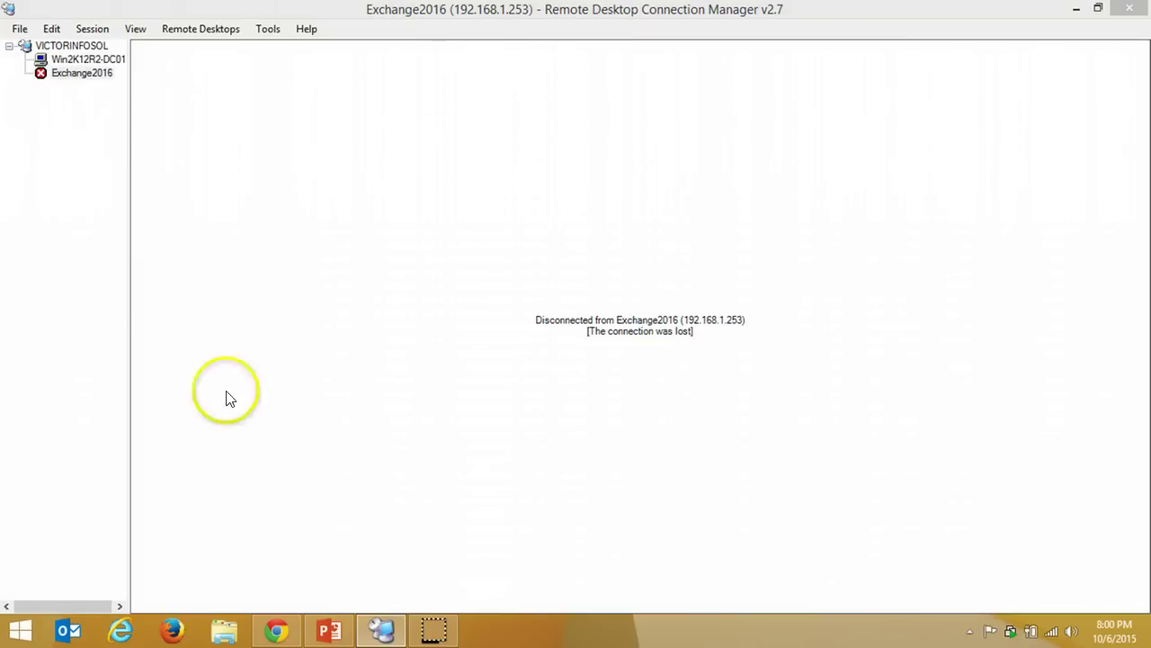
click(436, 637)
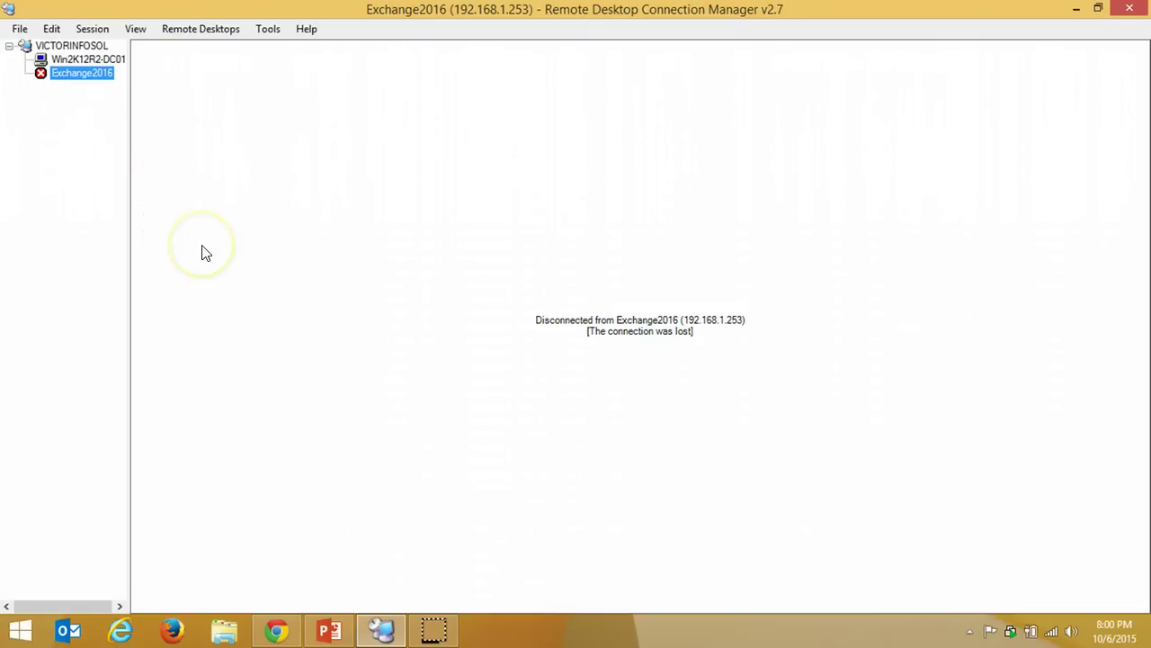
click(416, 577)
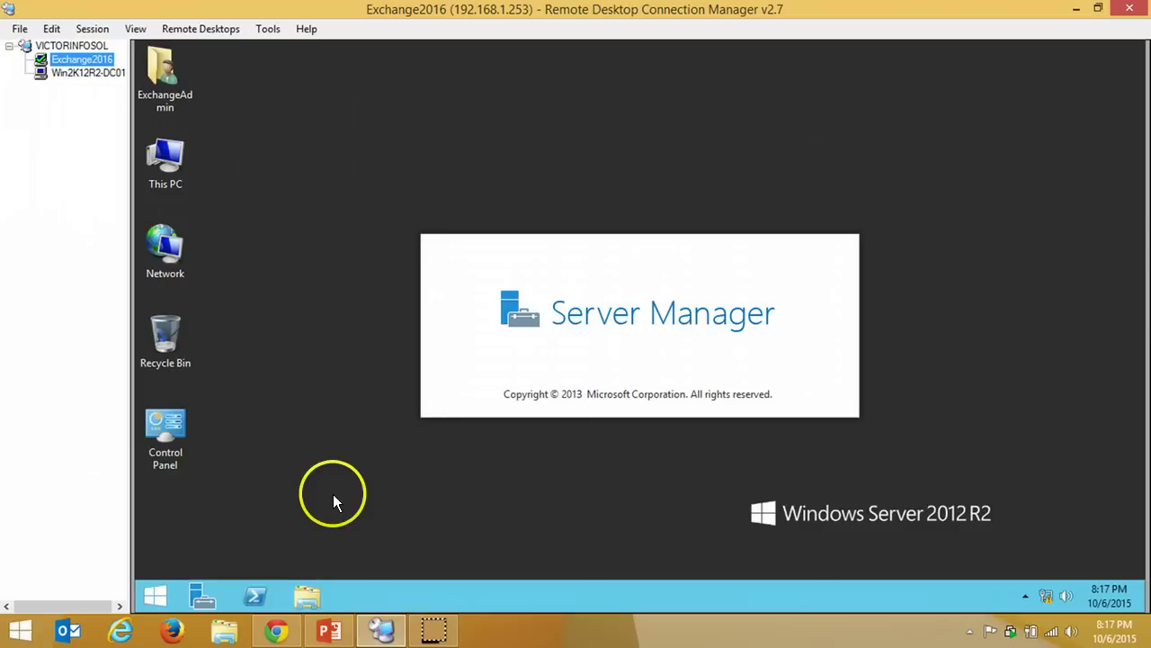
click(322, 267)
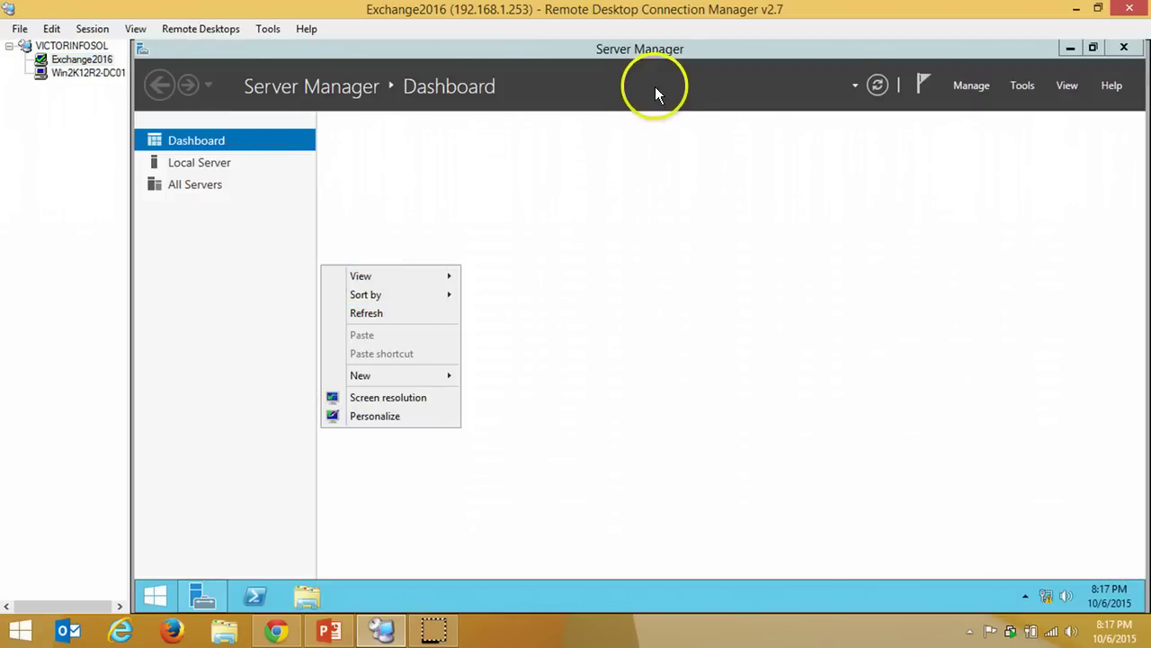
click(763, 48)
click(1070, 48)
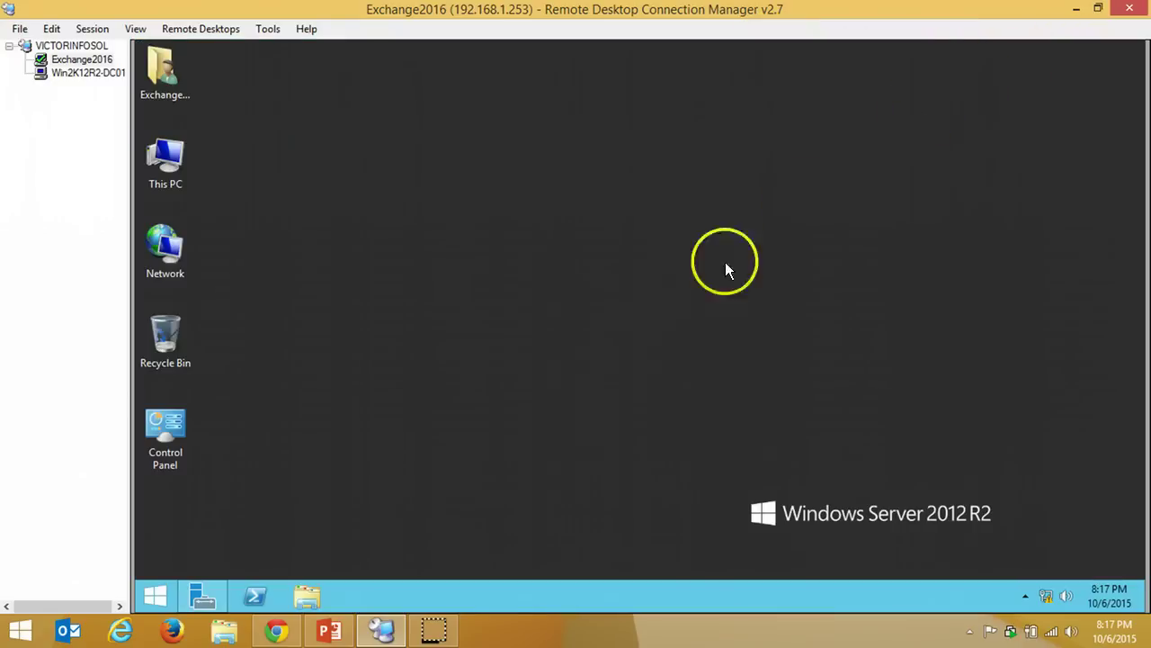
Switch to PowerPoint, review Step 2 of the Exchange Server 2016 installation on slide 3, and minimize the presentation
click(326, 628)
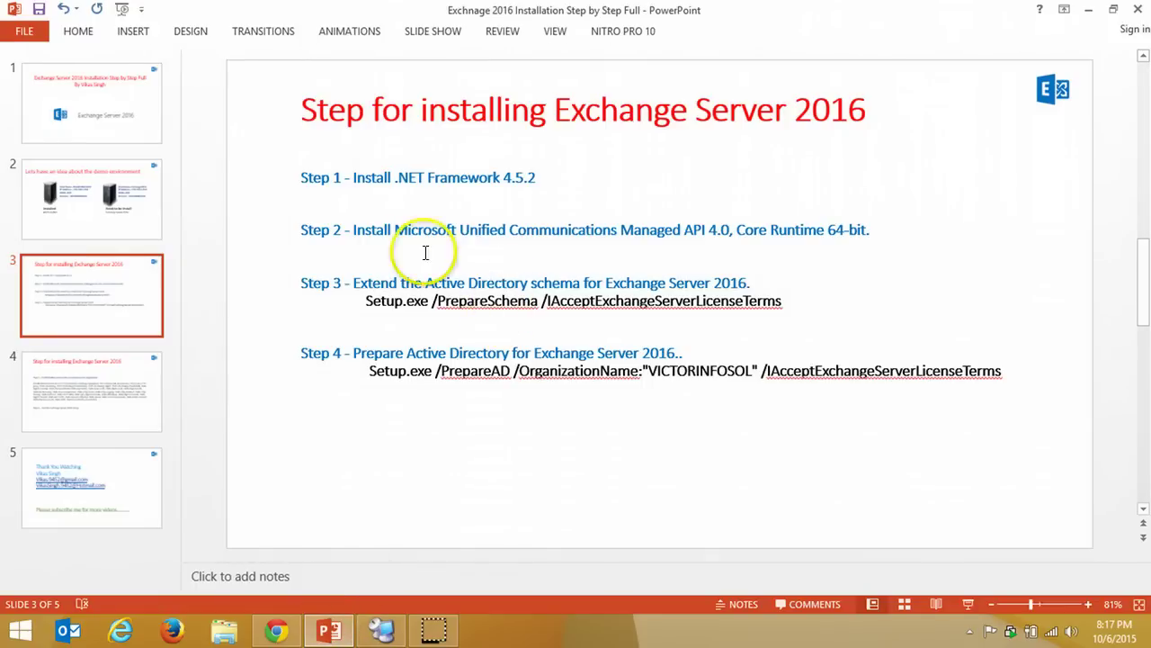
click(355, 231)
drag(355, 231, 661, 239)
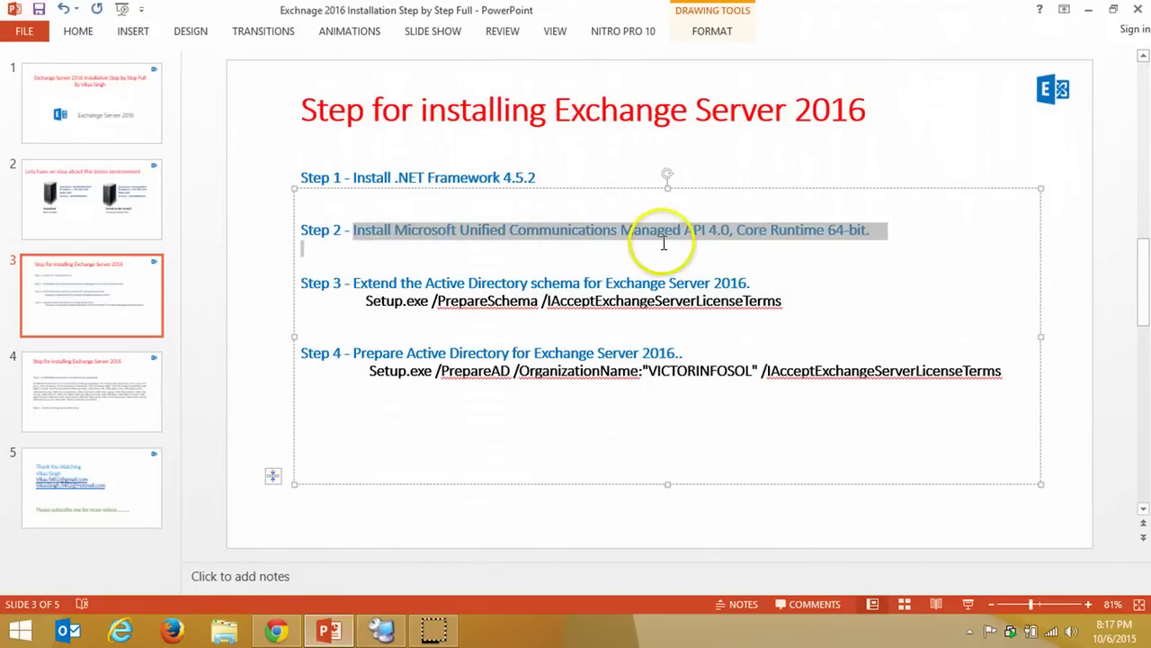
click(715, 249)
click(1093, 9)
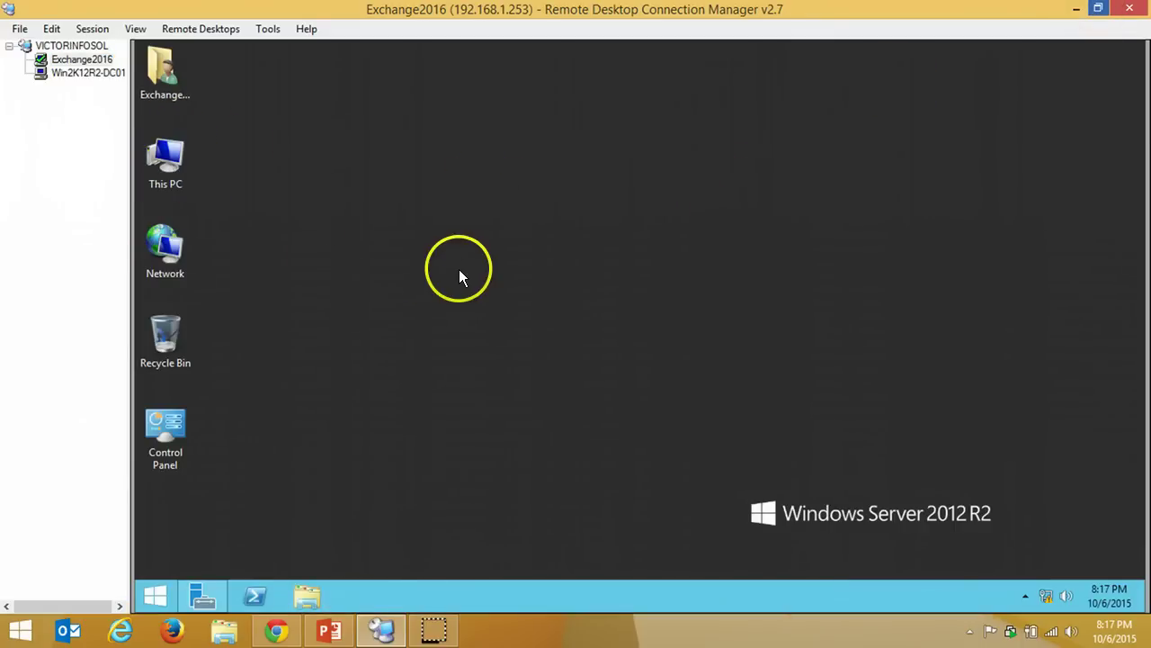
Open a maximized File Explorer window in the Exchange2016 session and browse to the MSExchange2016x64 folder on Data (D:)
key(super+e)
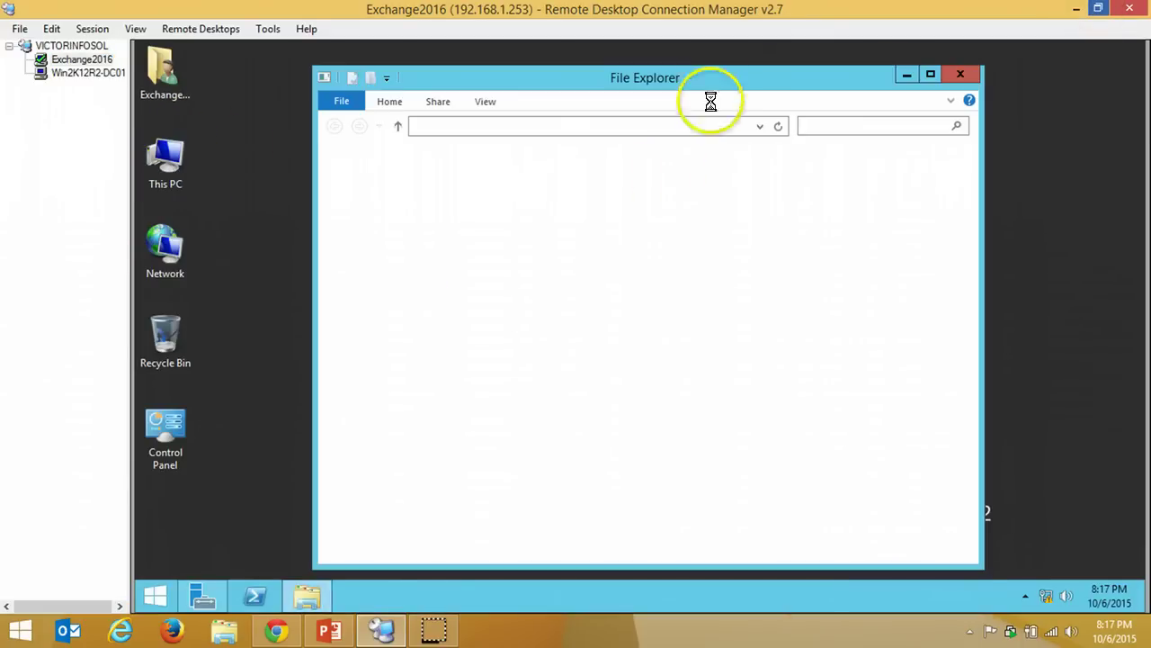
double_click(728, 79)
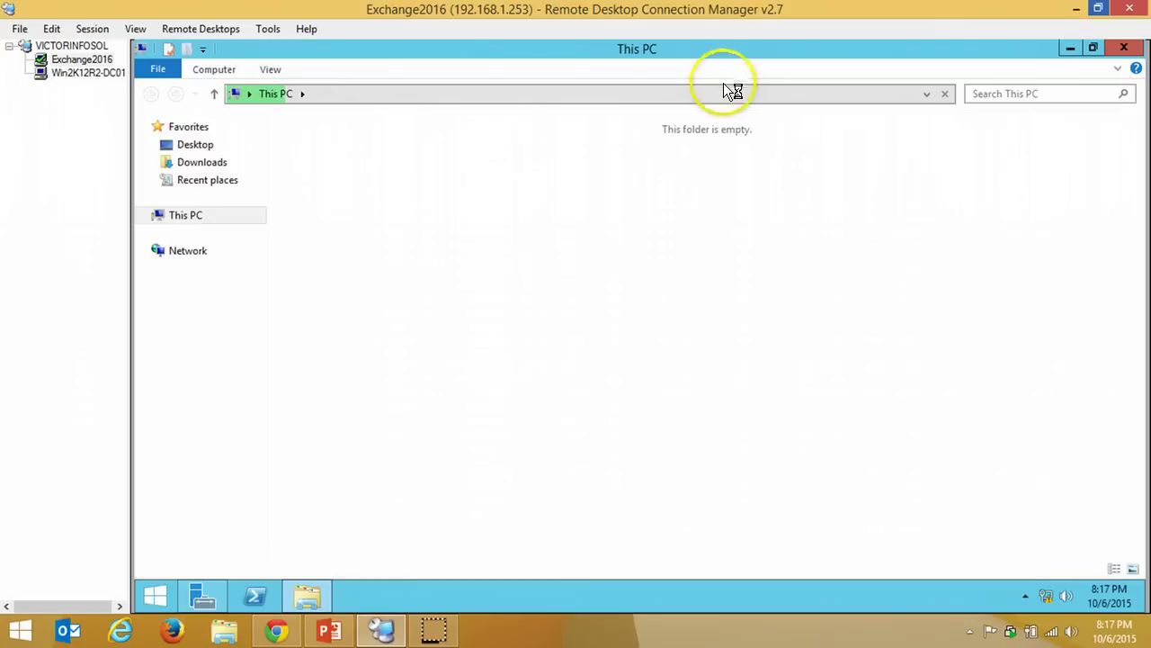
double_click(801, 289)
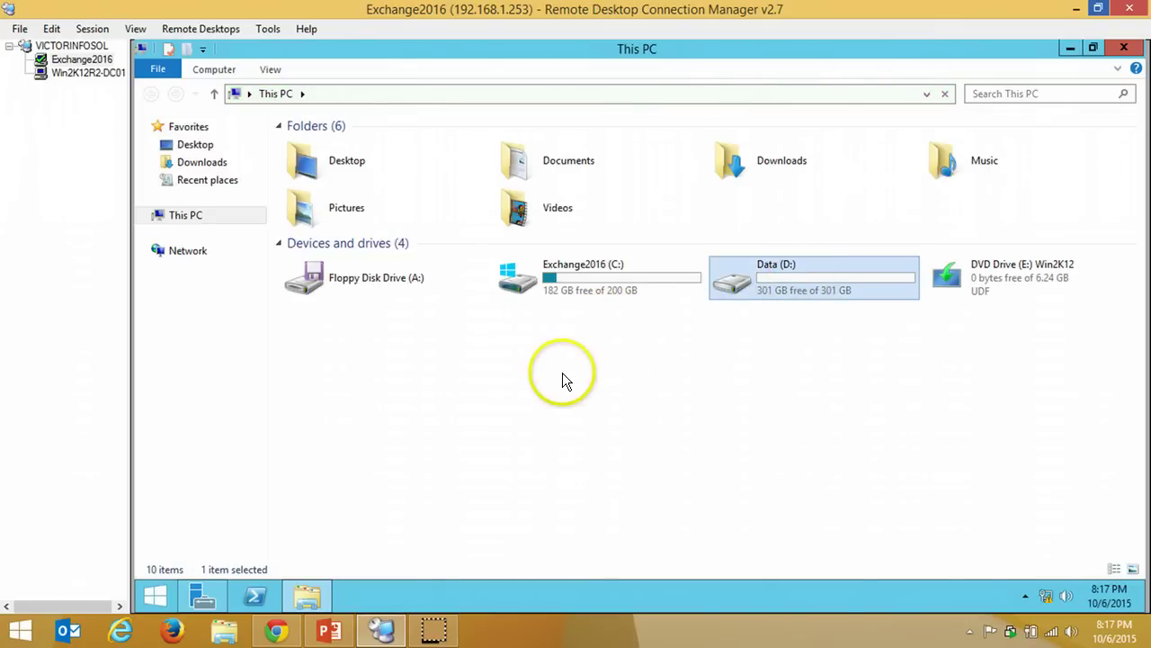
double_click(341, 147)
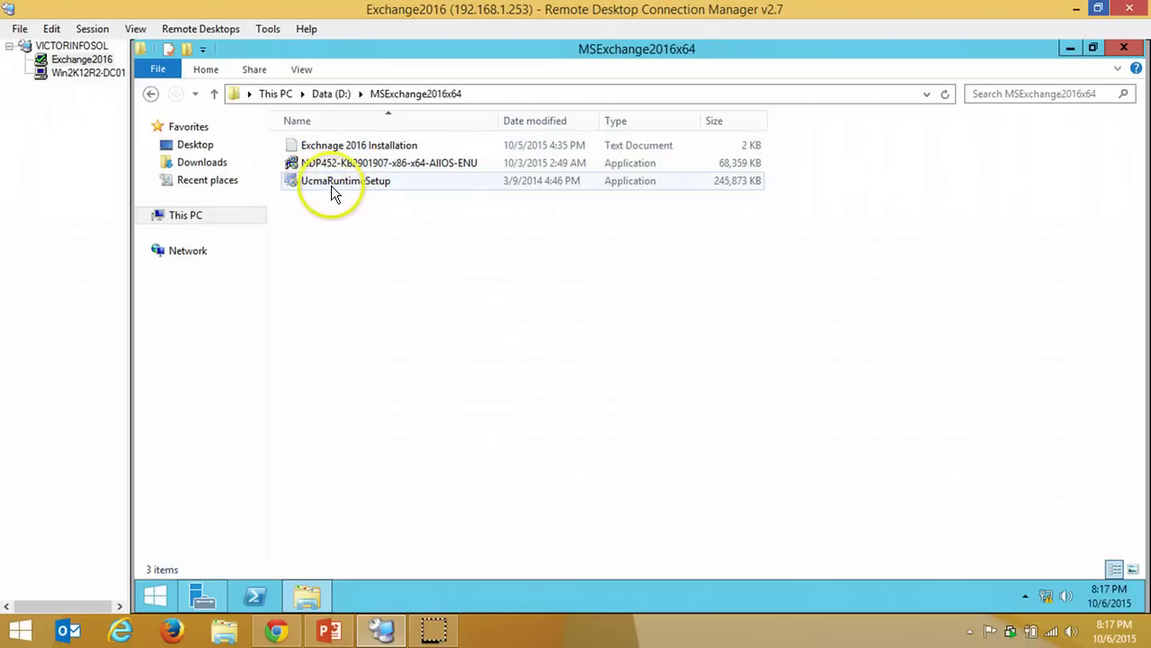
Launch UcmaRuntimeSetup with elevated permission and minimize File Explorer while the setup loads
click(340, 183)
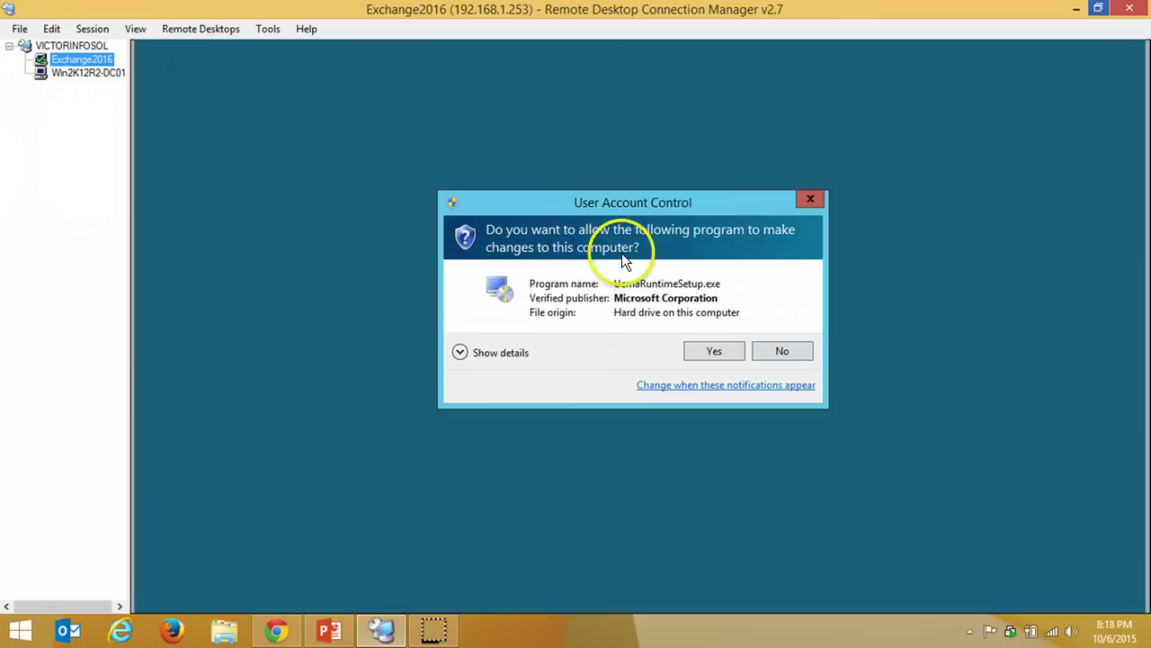
click(713, 352)
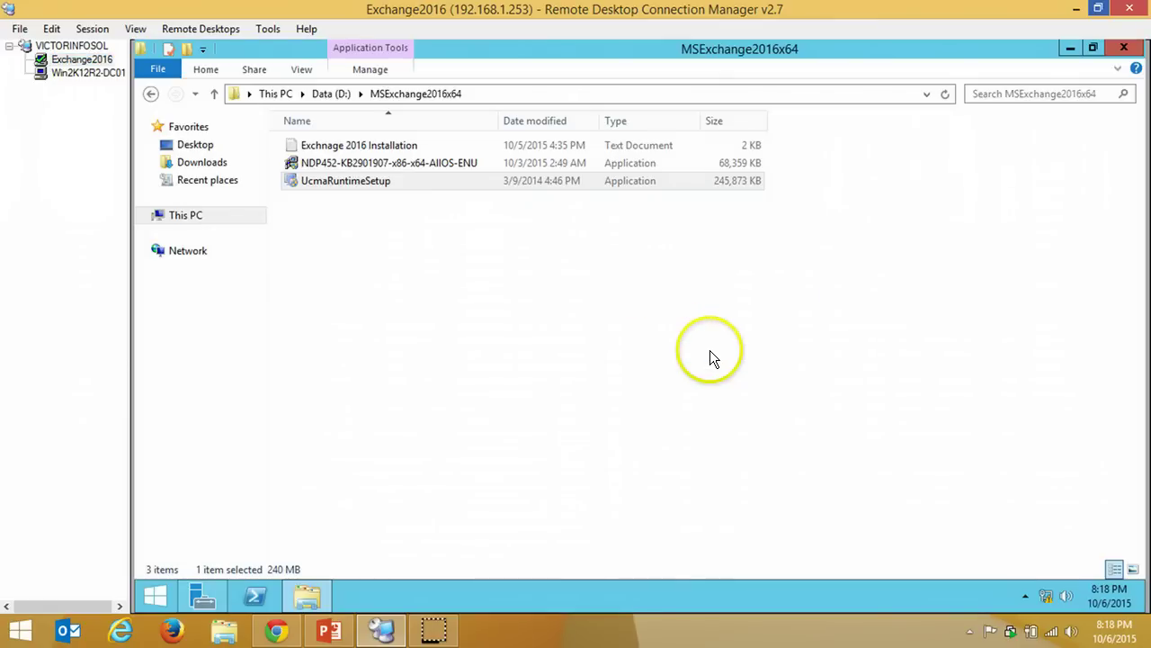
click(1071, 49)
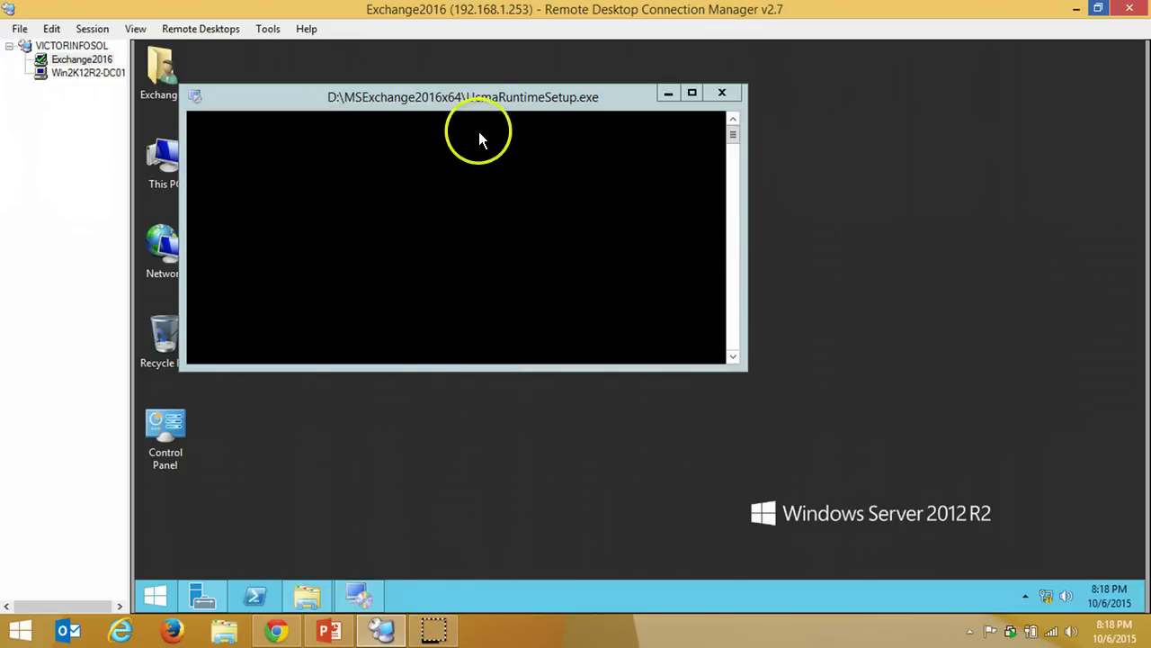
click(482, 100)
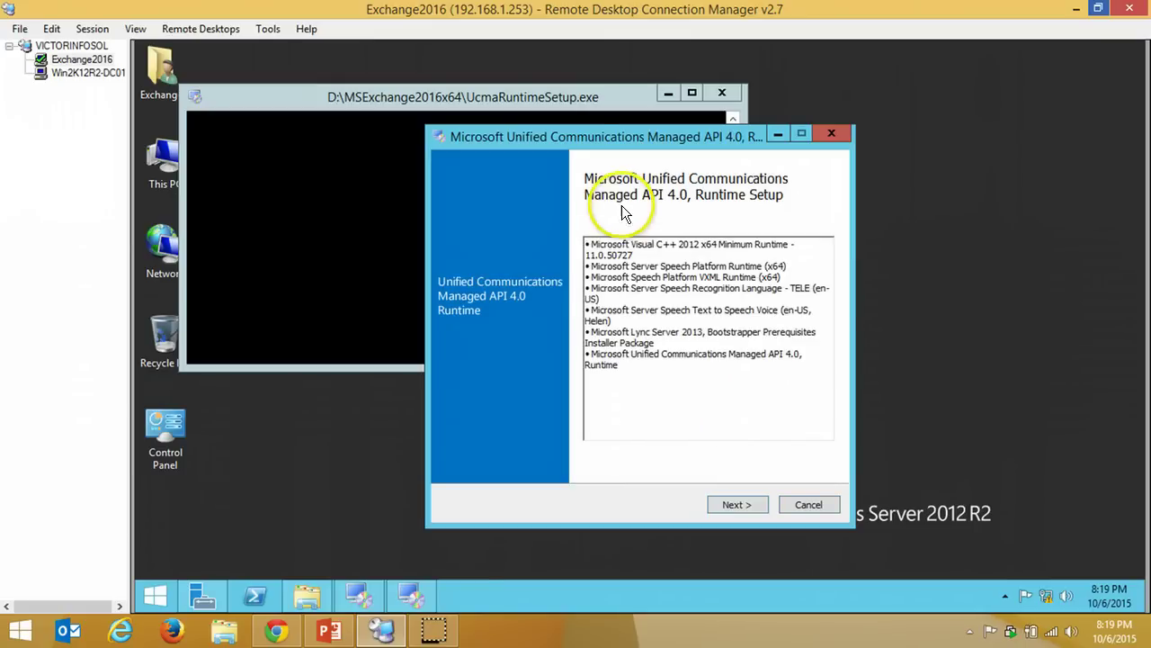
Accept the license terms, install Unified Communications Managed API 4.0 Runtime, and finish the setup
click(732, 503)
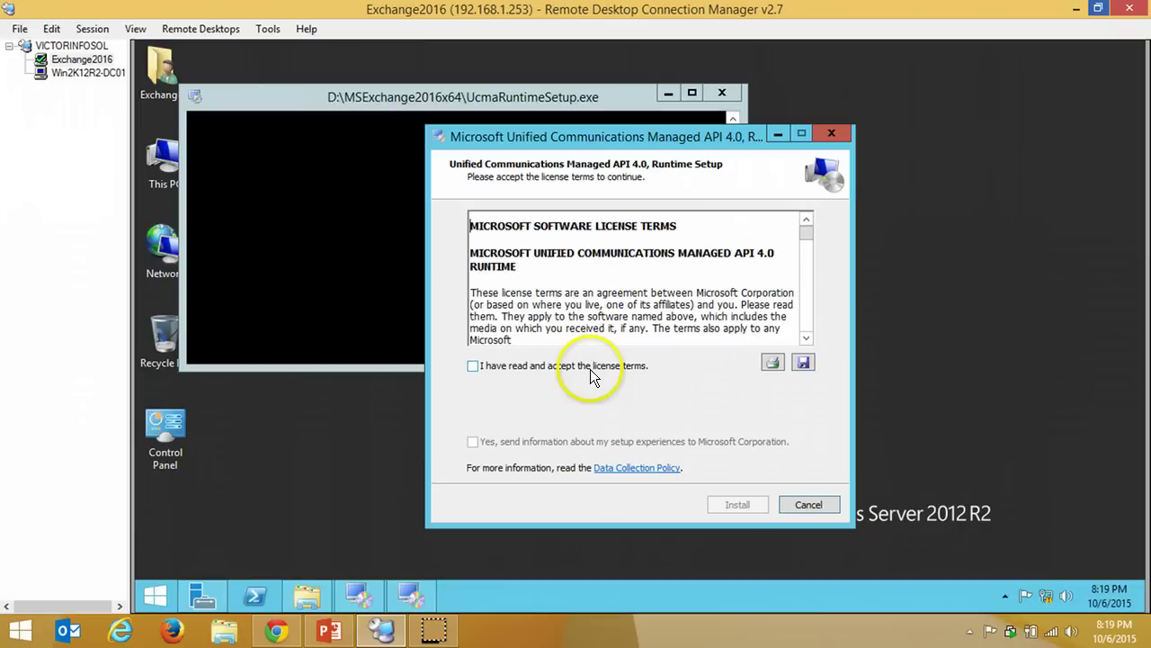
click(591, 368)
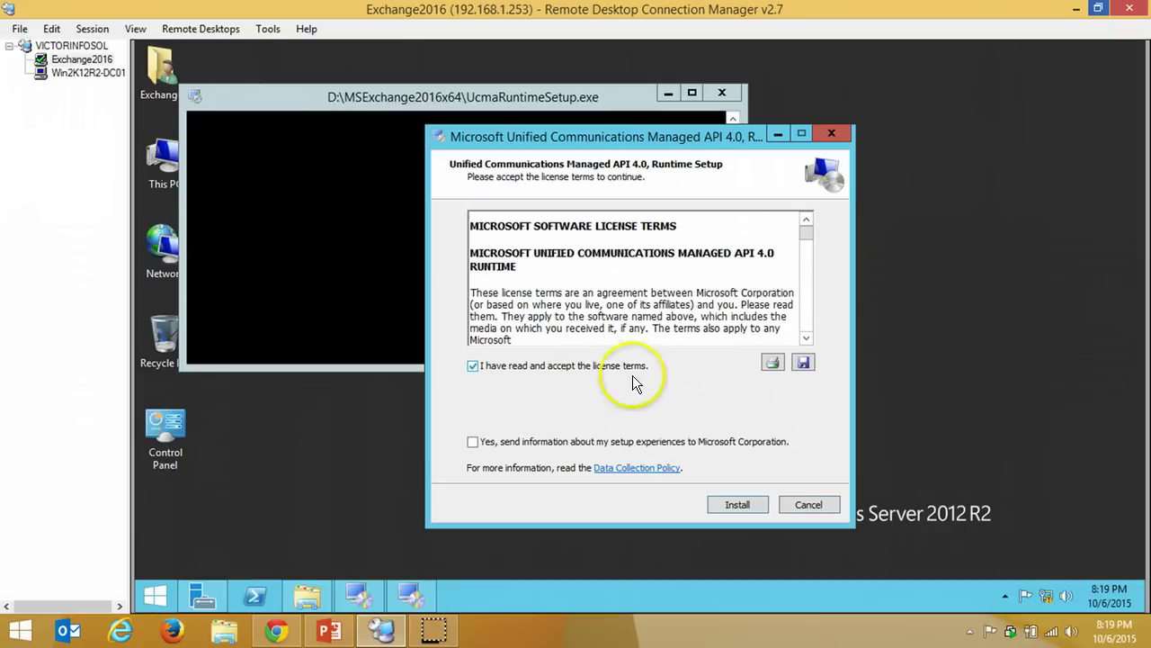
click(737, 504)
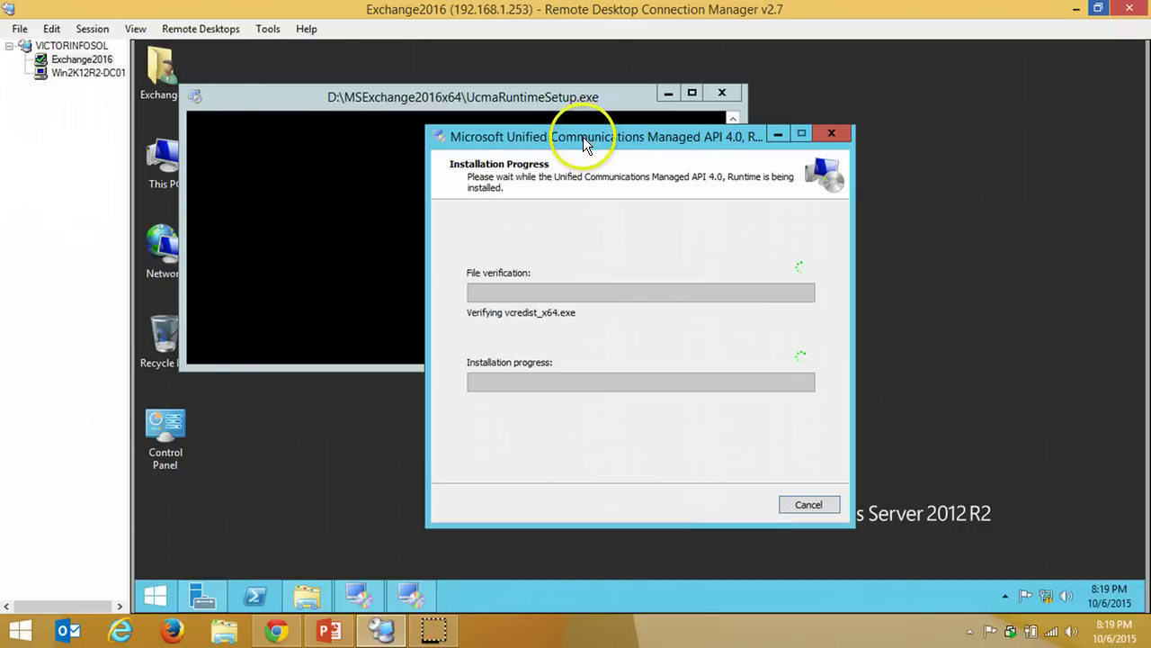
drag(611, 135, 639, 127)
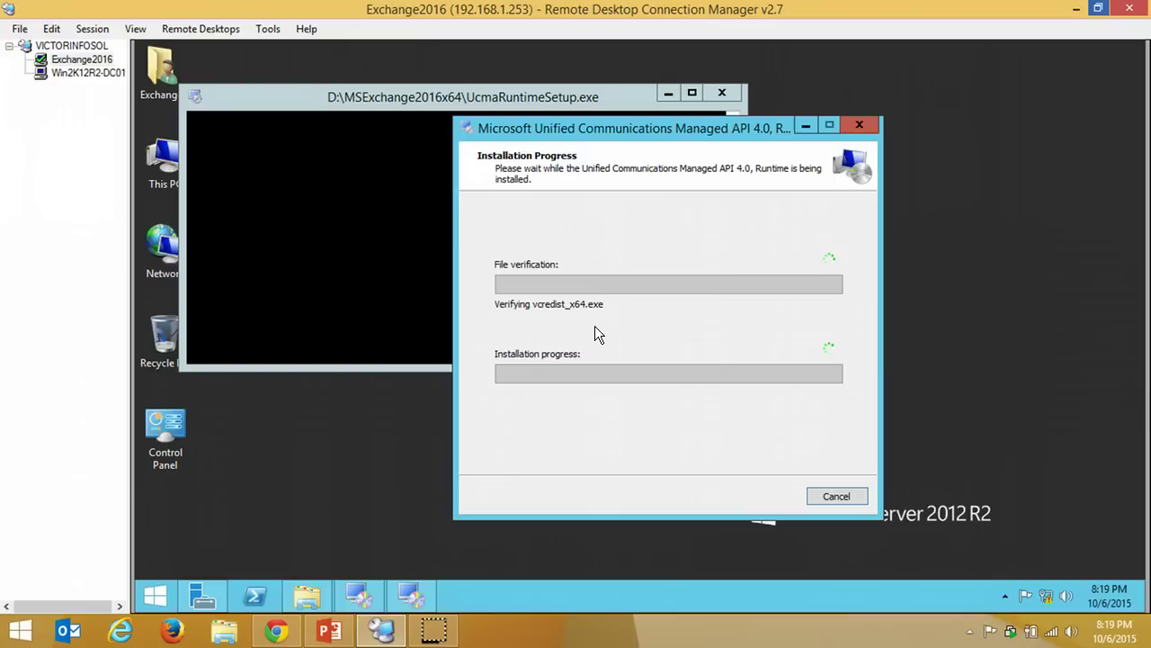
click(532, 437)
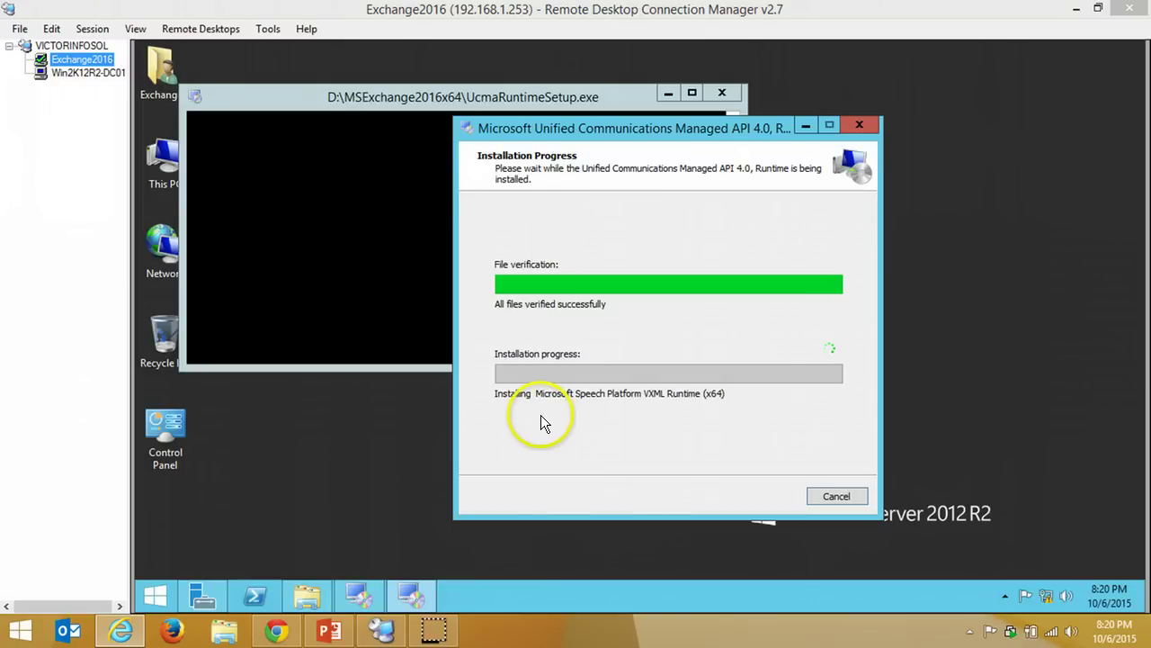
click(548, 412)
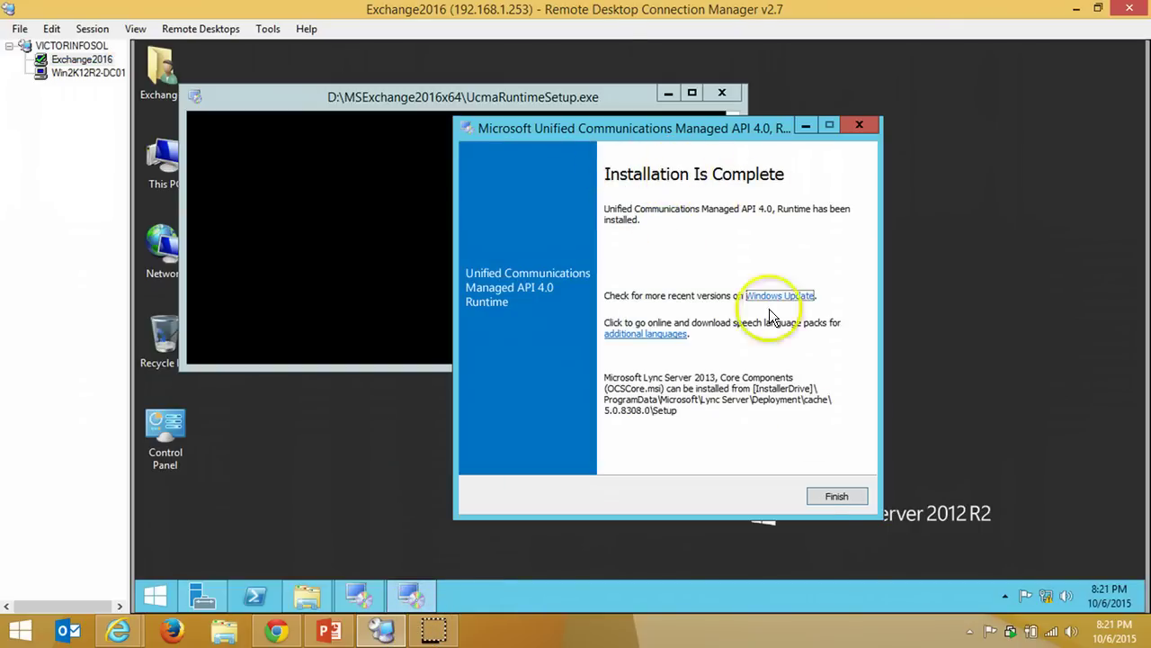
click(831, 494)
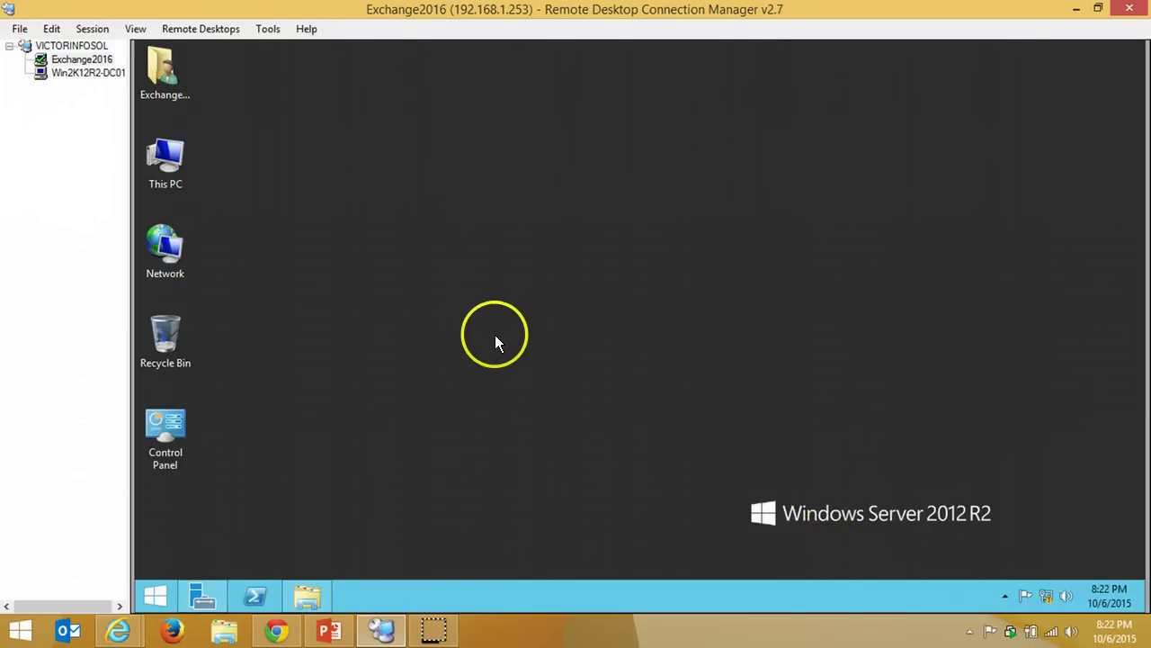
Switch to PowerPoint, review Step 3 on extending the Active Directory schema, and minimize the presentation
click(329, 629)
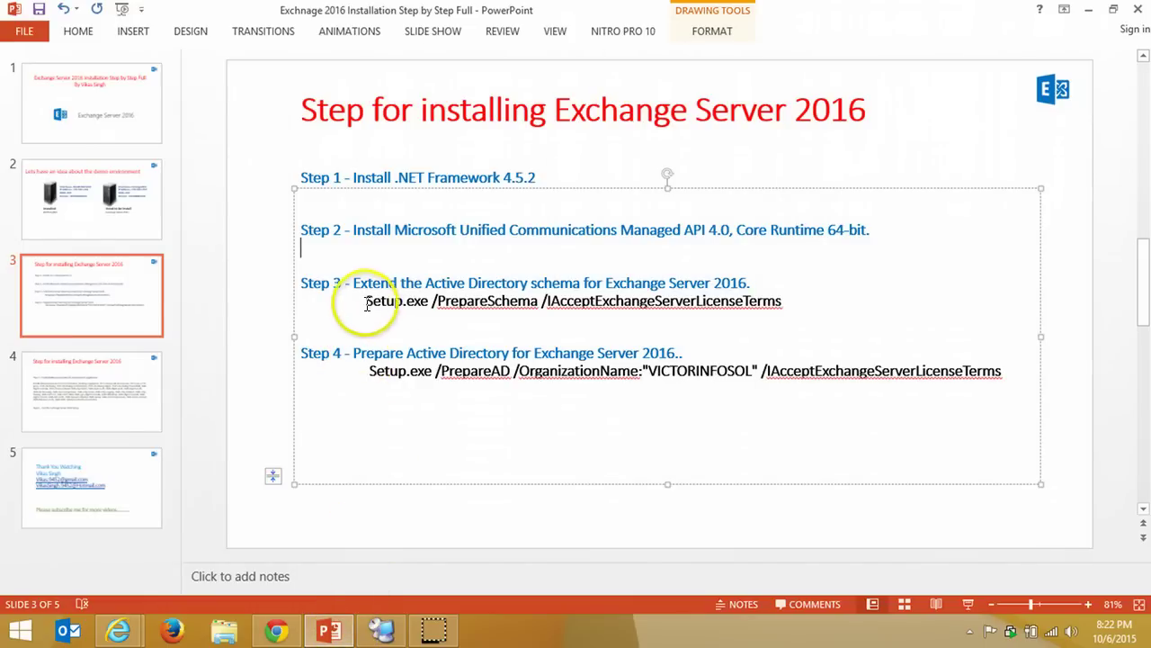
drag(350, 284, 765, 291)
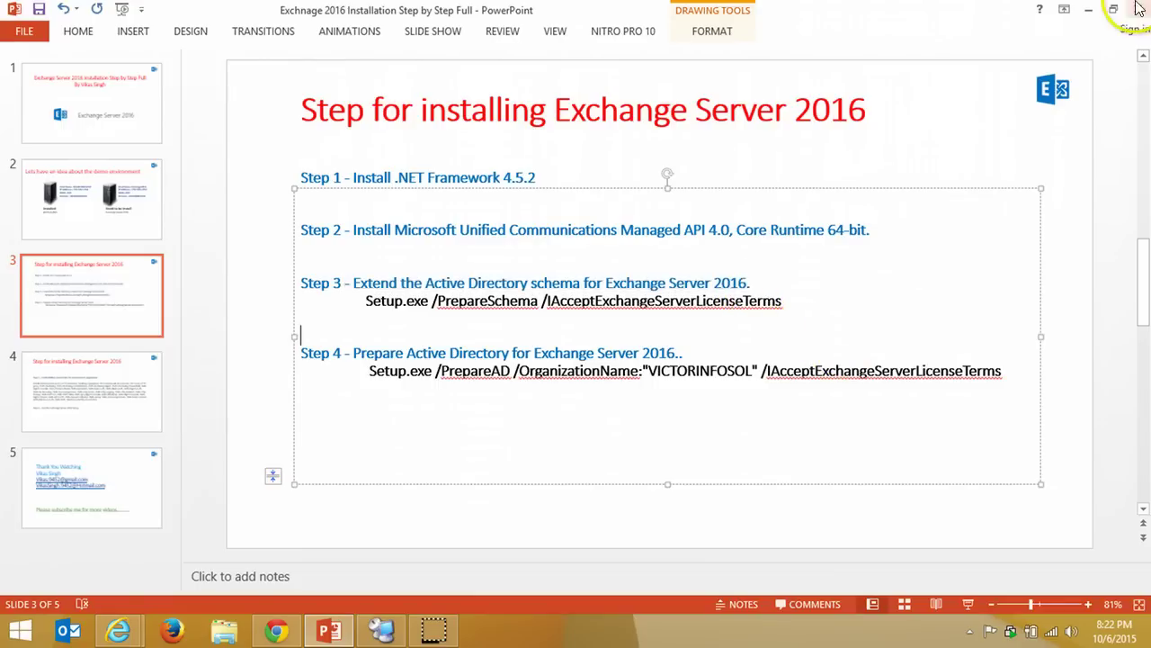
click(1090, 10)
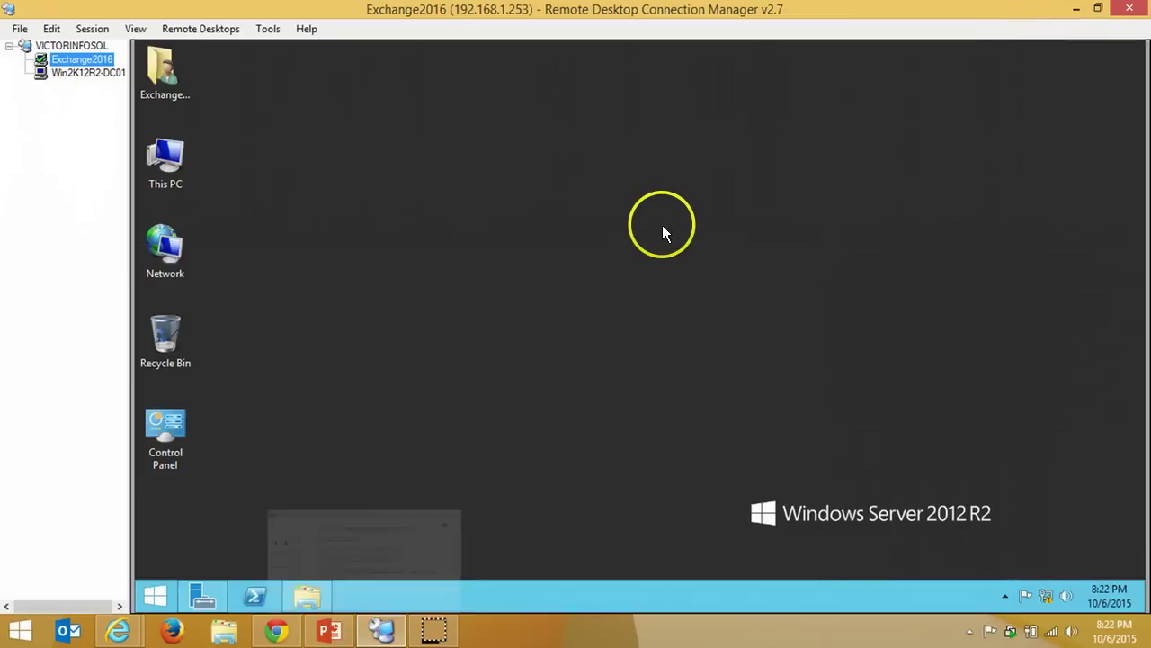
Switch to the Win2K12R2-DC01 session in Remote Desktop Connection Manager and open File Explorer at This PC
click(88, 72)
click(204, 592)
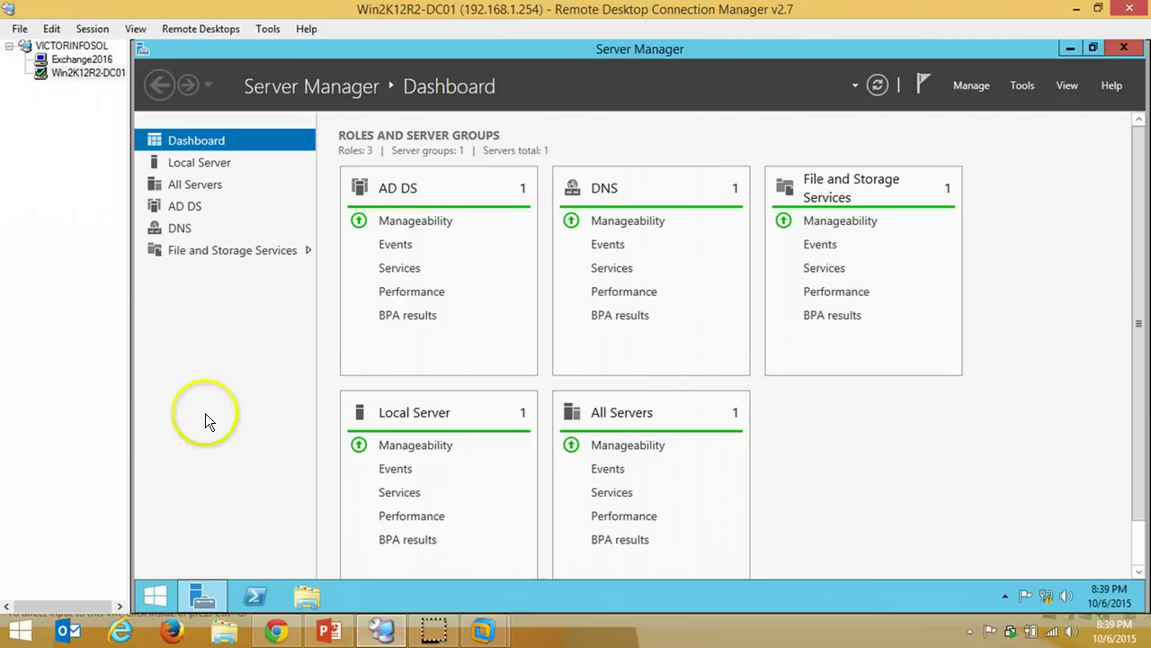
click(307, 598)
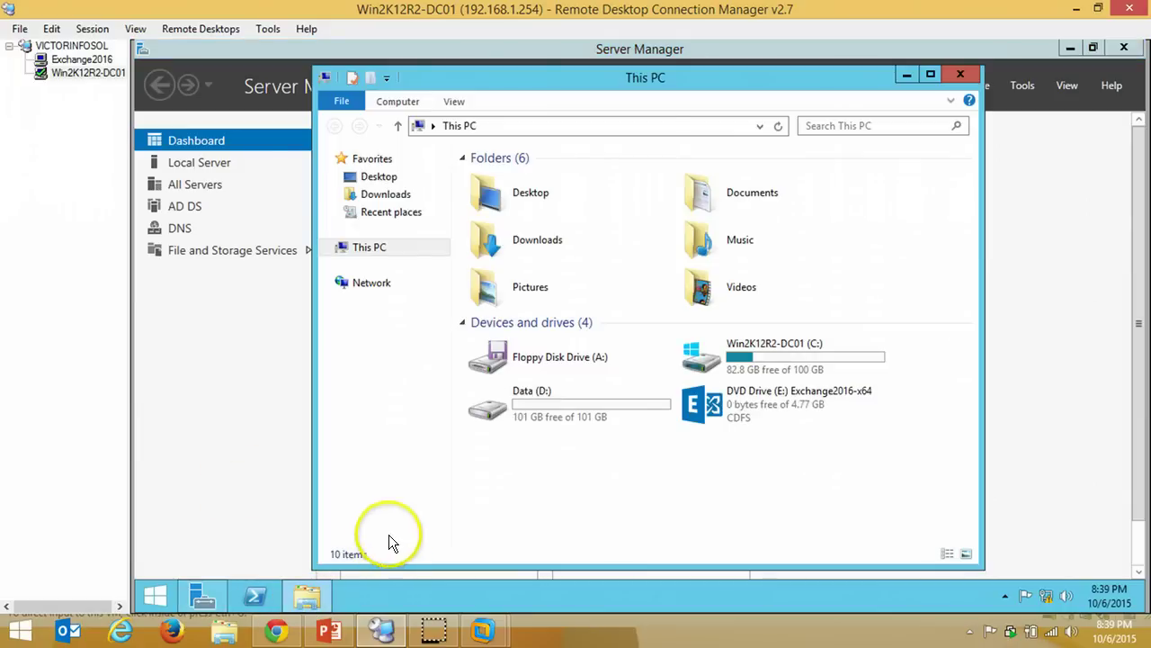
Locate the Exchange2016-x64 DVD on drive E: and search for cmd to launch Command Prompt on the domain controller
click(702, 424)
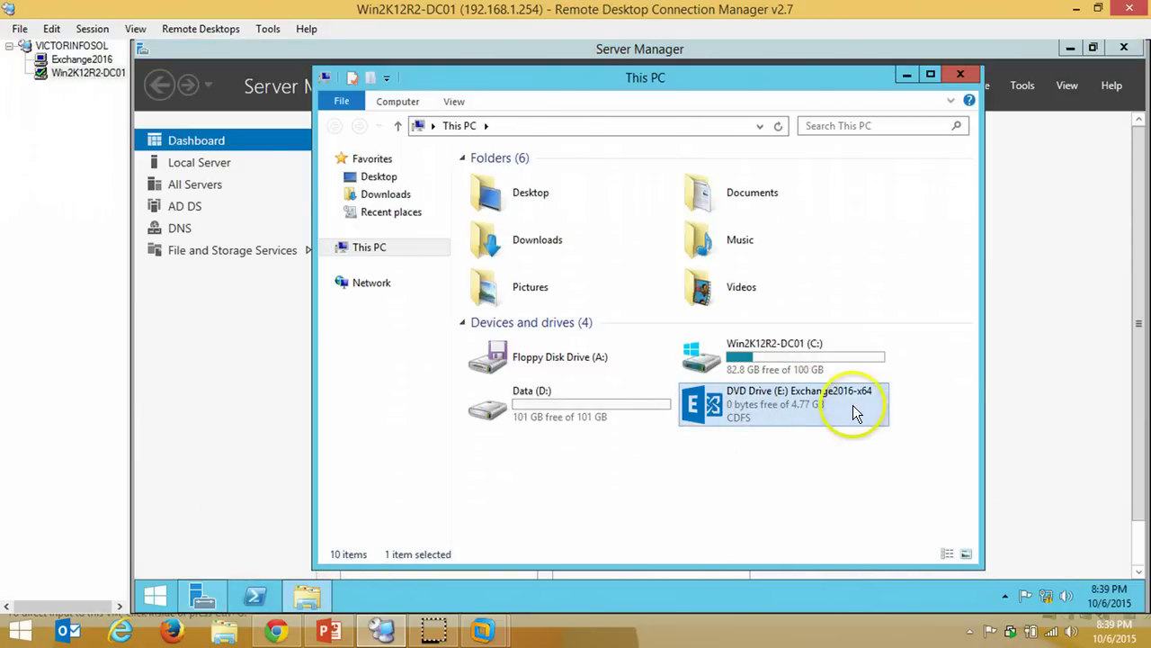
click(562, 513)
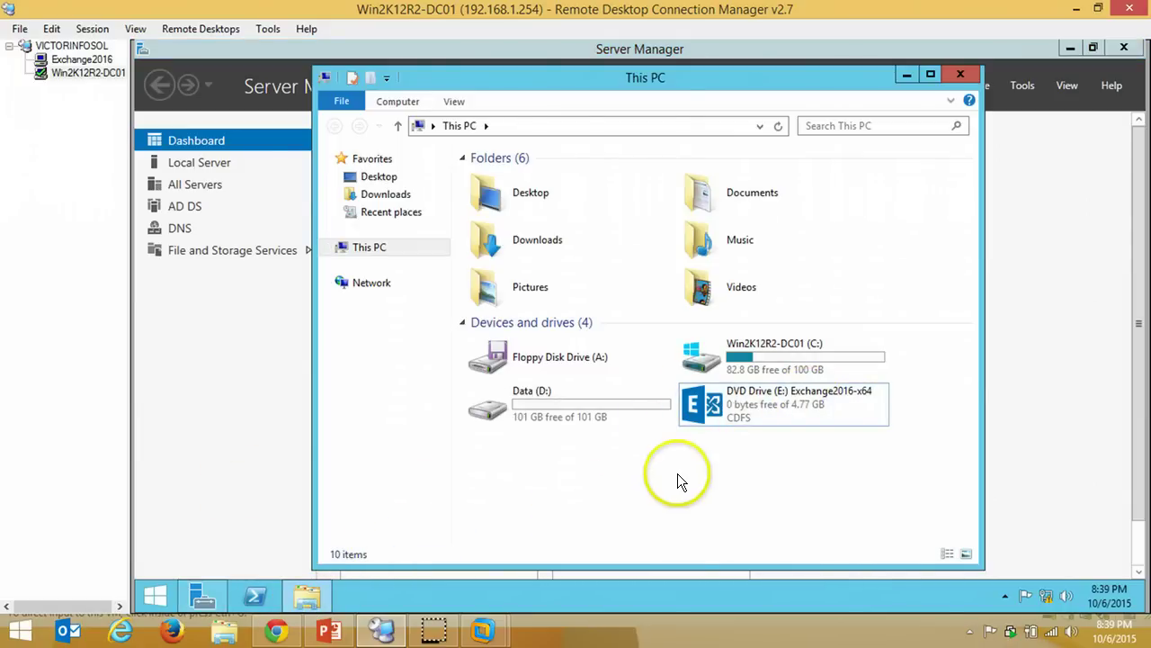
click(160, 601)
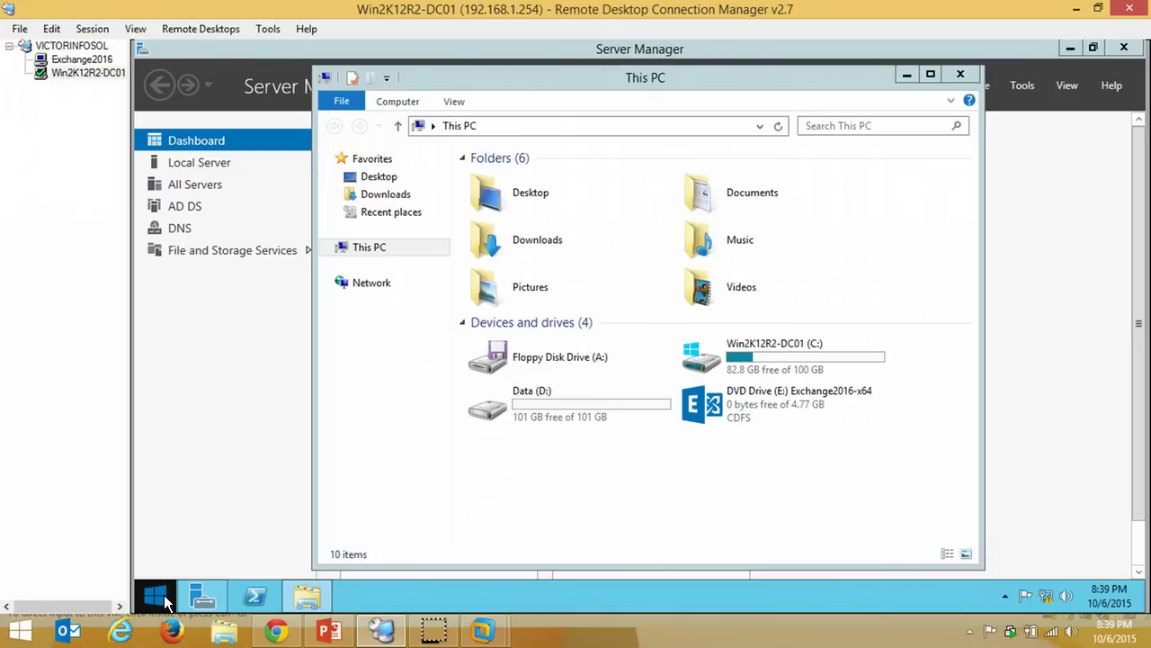
click(160, 612)
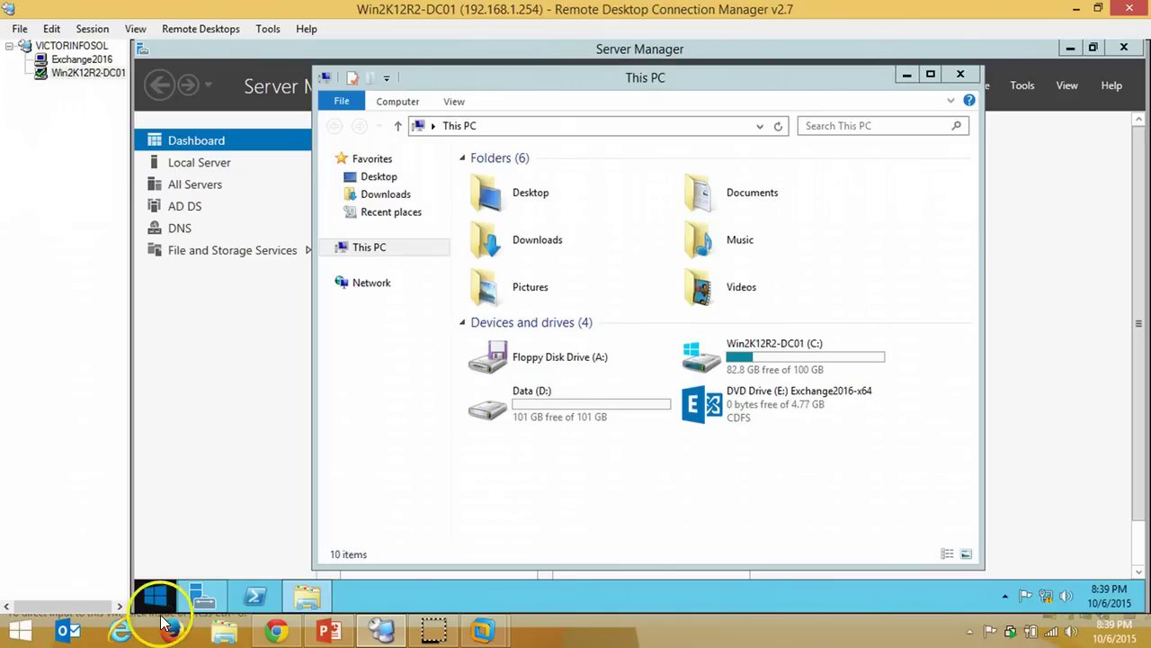
click(164, 590)
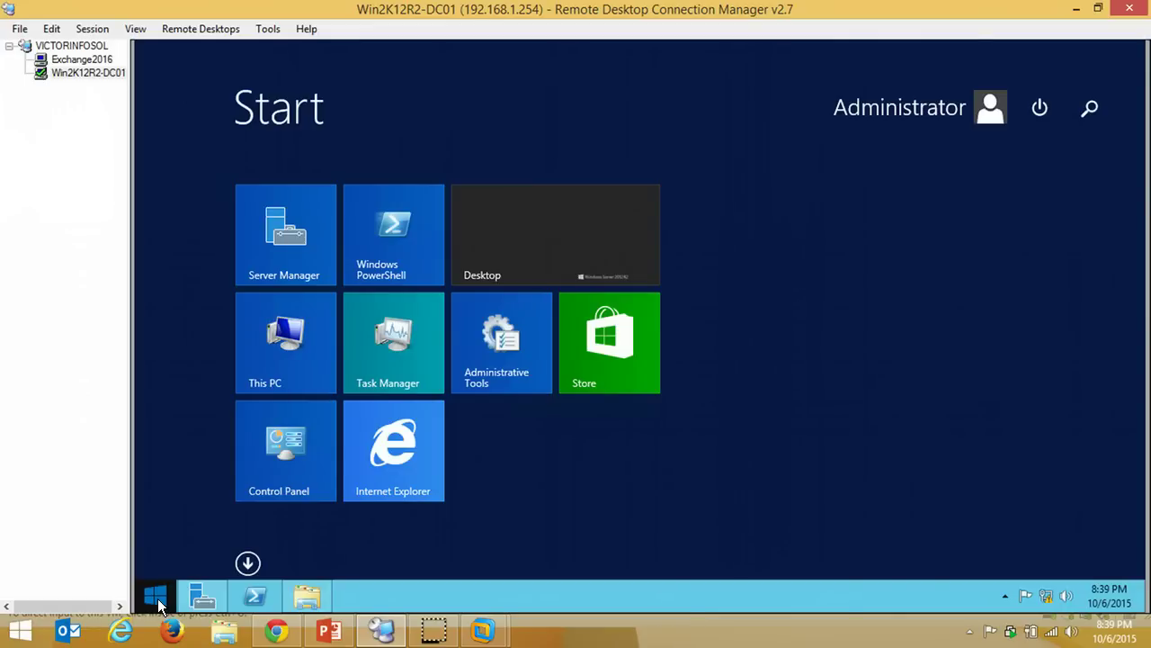
click(539, 477)
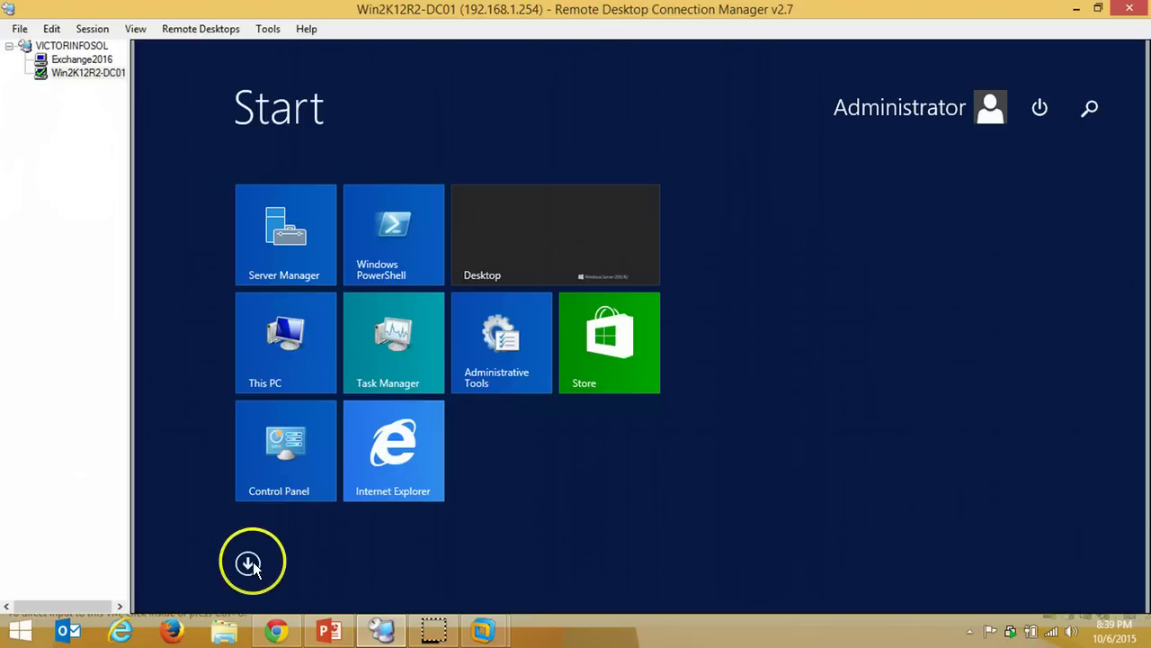
text(cmd)
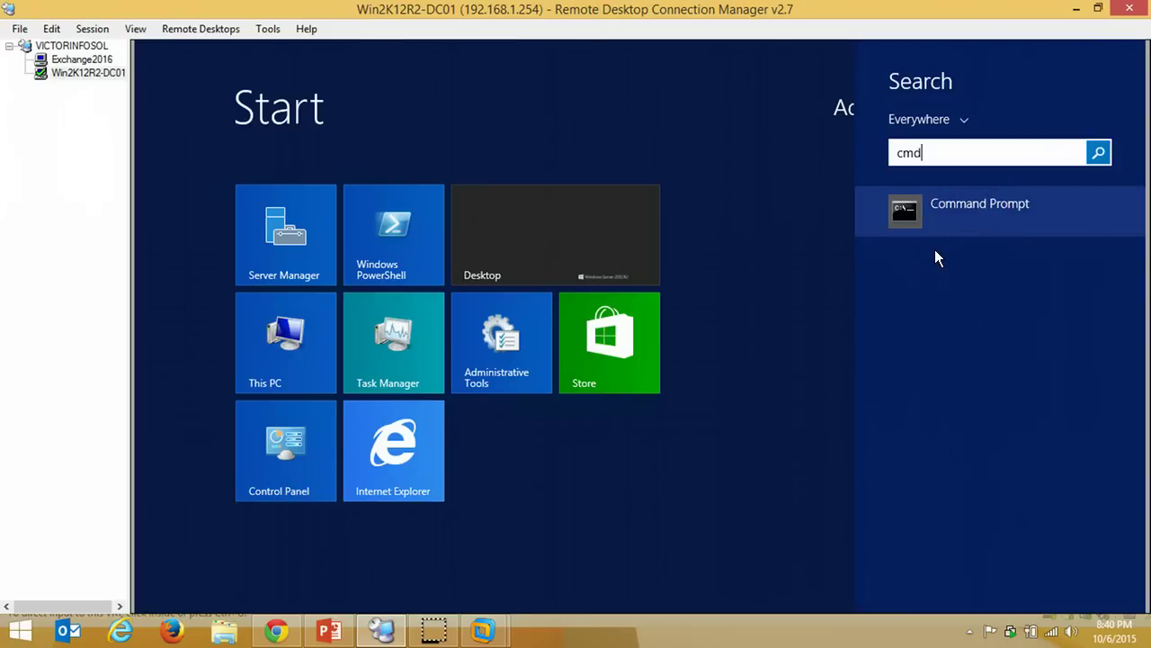
Switch to PowerPoint and copy the Step 3 command Setup.exe /PrepareSchema /IAcceptExchangeServerLicenseTerms
click(331, 630)
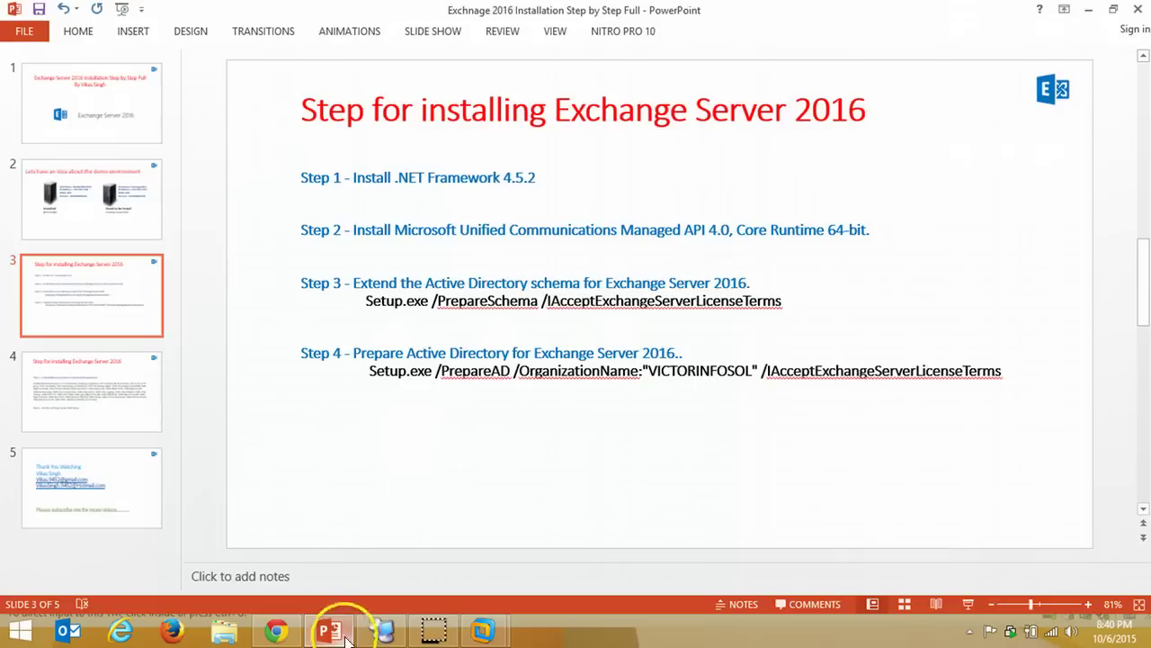
mouse_move(369, 297)
mouse_down()
mouse_move(688, 272)
mouse_move(779, 290)
mouse_move(774, 308)
mouse_up()
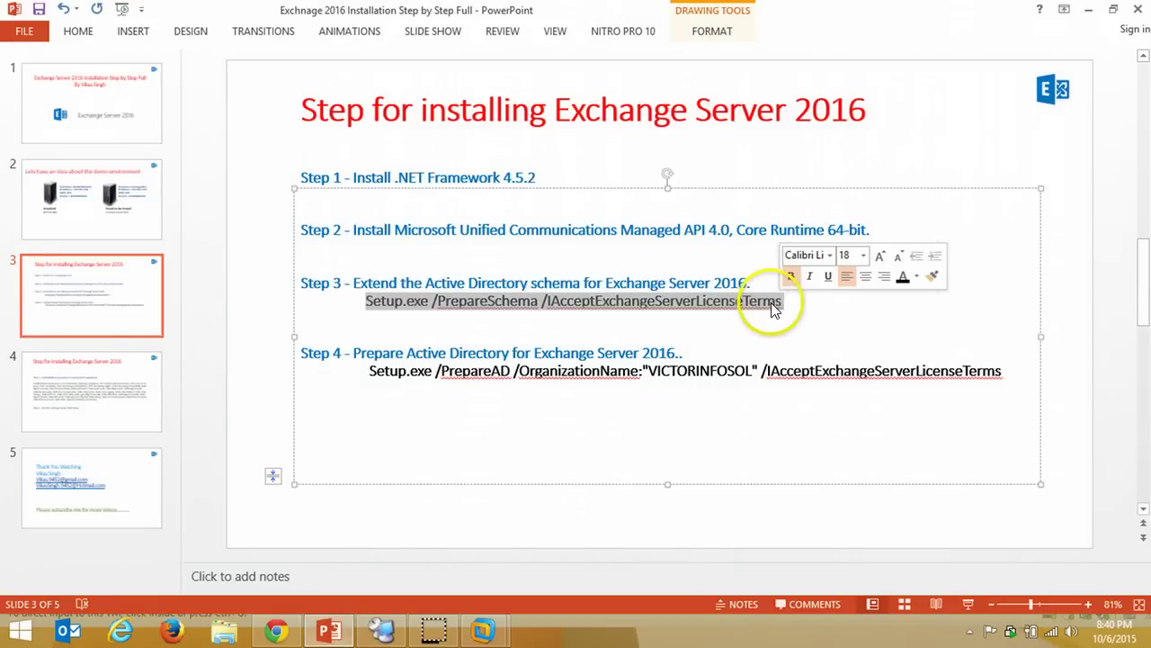
right_click(774, 308)
click(802, 321)
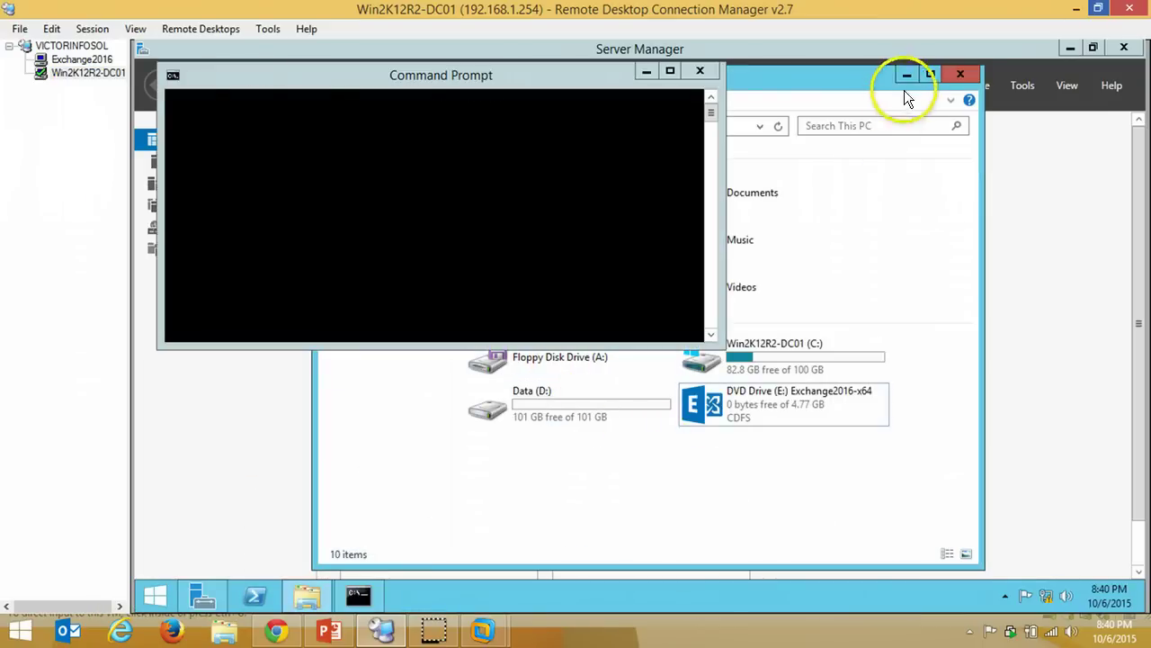
Back in the domain controller session, minimize File Explorer and change Command Prompt to drive E:
click(908, 73)
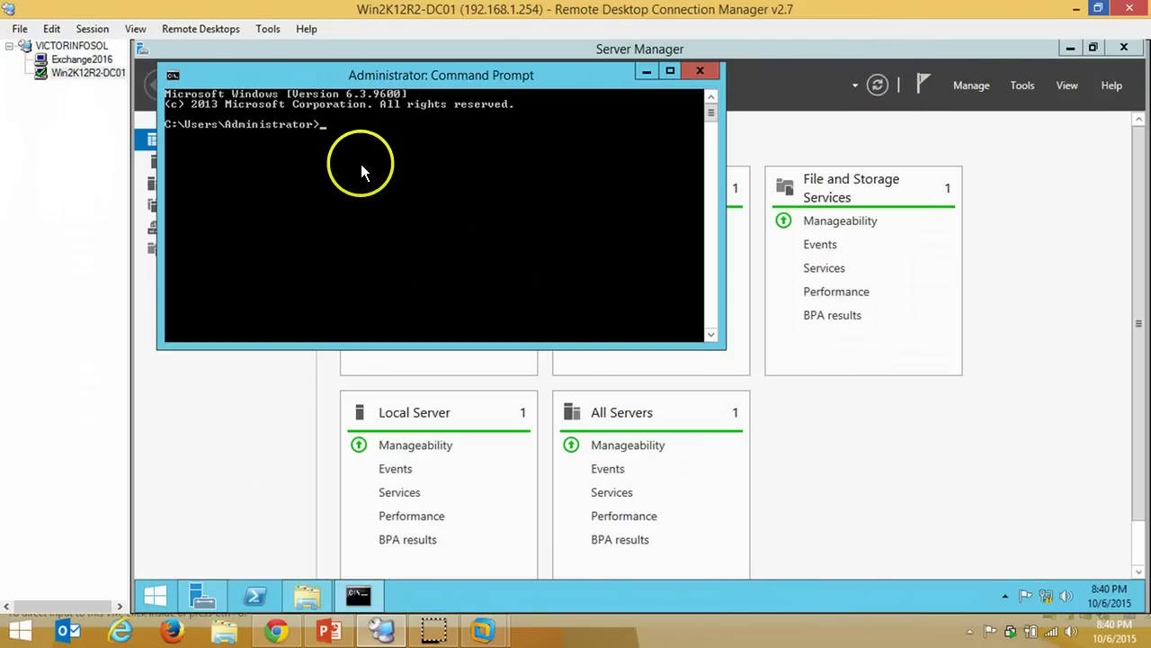
text(e)
text(:)
key(Return)
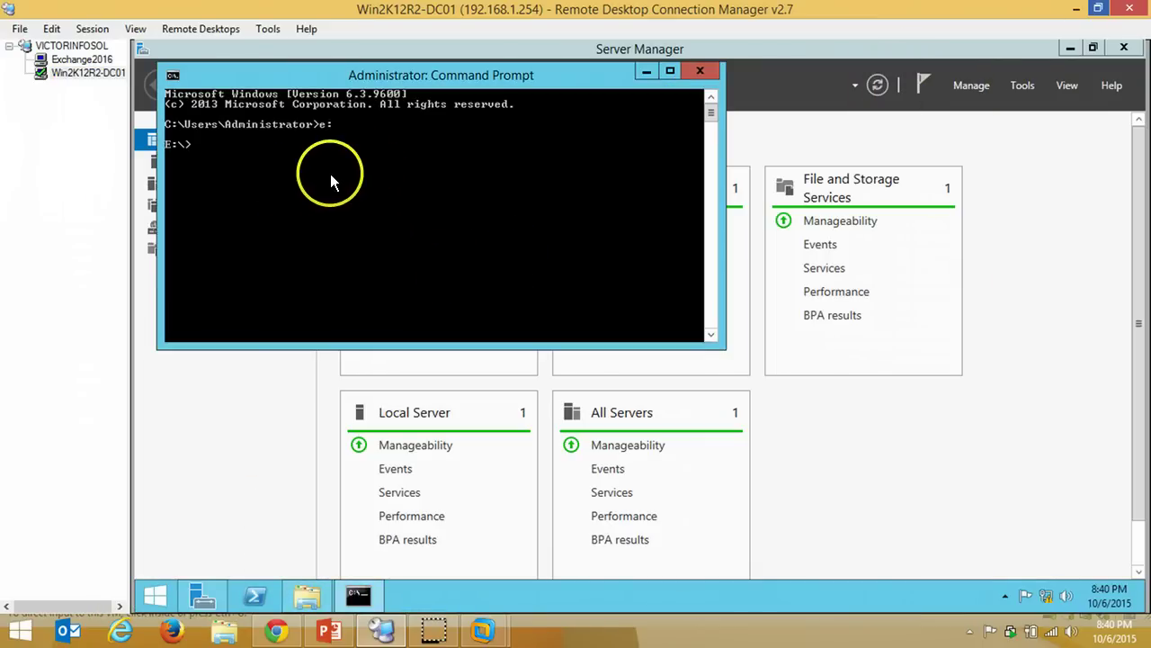
Paste the copied command, clean up its ending, and run Setup.exe /PrepareSchema /IAcceptExchangeServerLicenseTerms
right_click(261, 156)
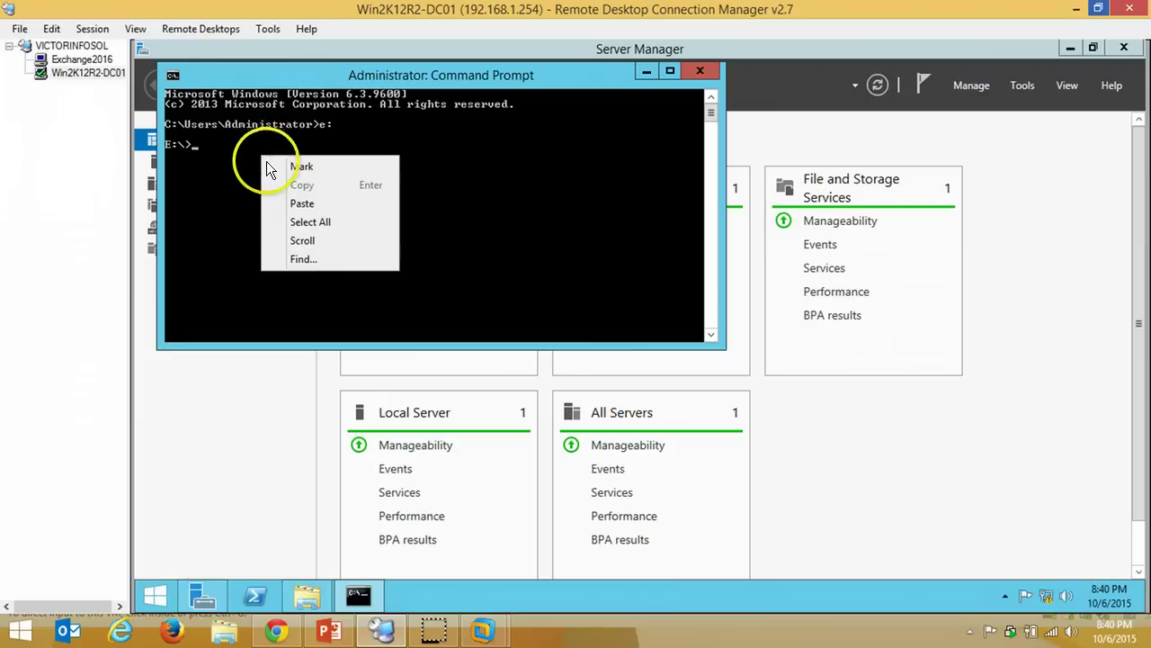
click(307, 205)
key(BackSpace)
key(BackSpace)
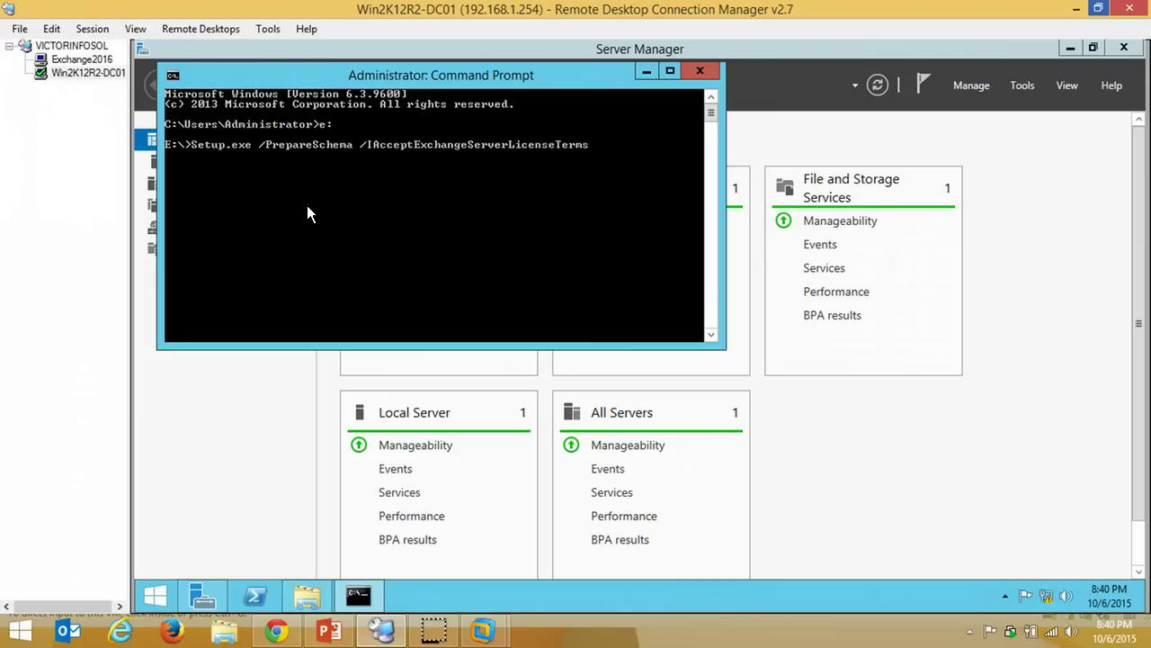
text(s)
key(Return)
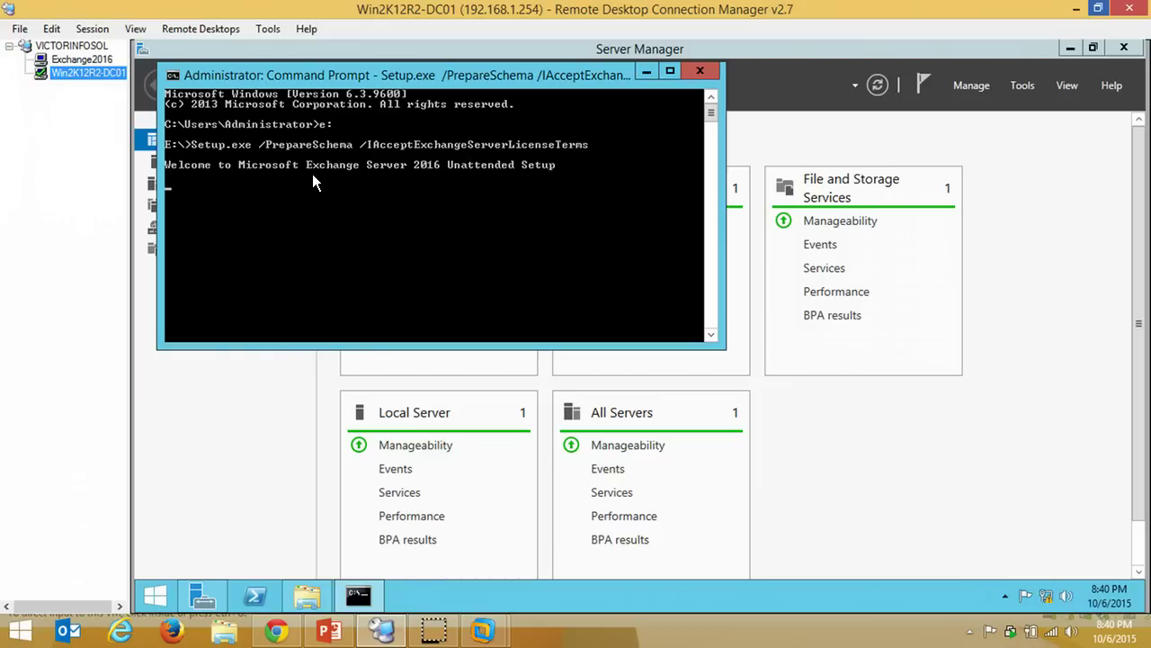
Review the Step 3 schema instructions in PowerPoint, minimize the presentation, and return to Command Prompt
click(330, 629)
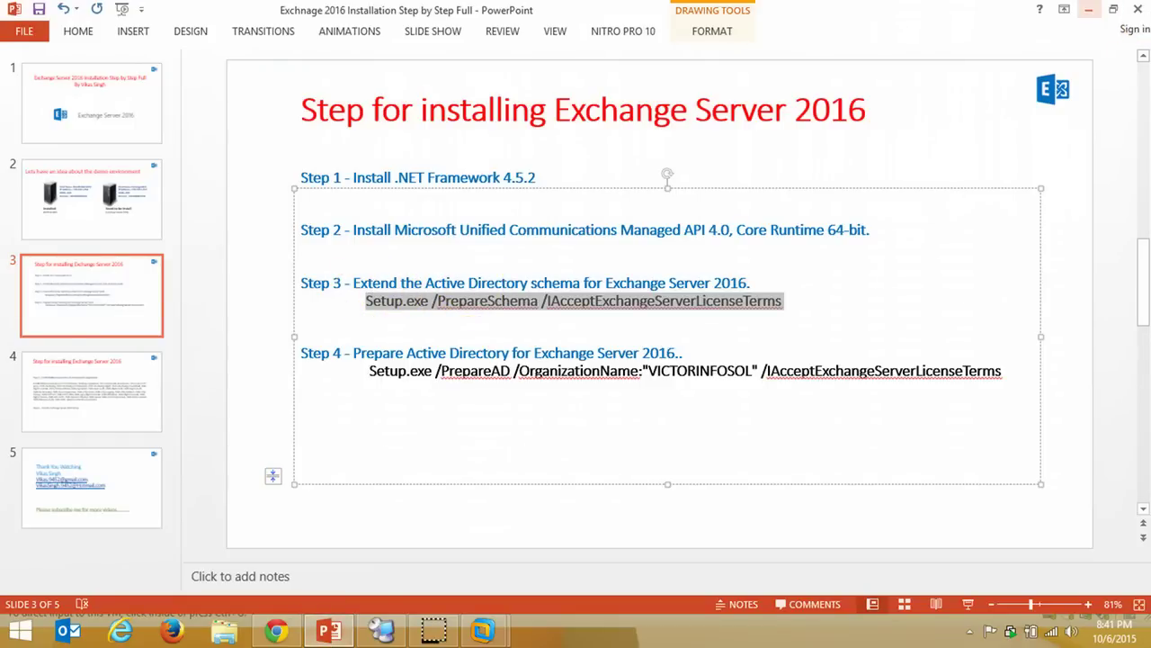
click(1089, 9)
click(225, 179)
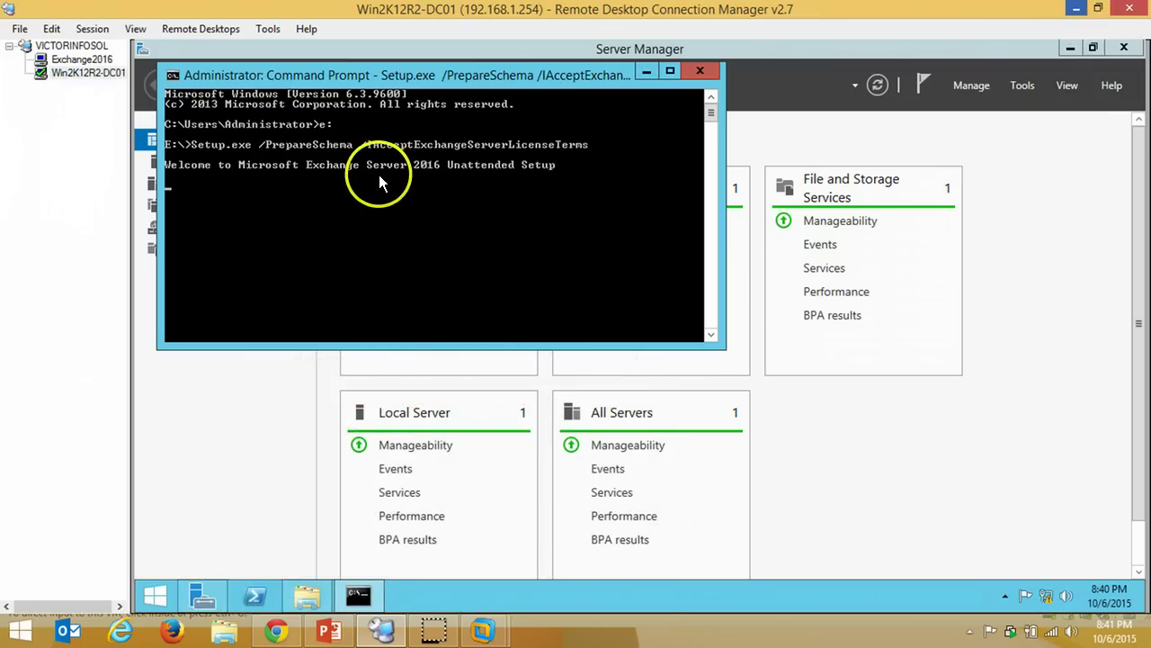
Reposition the Command Prompt window and monitor the prerequisite check and Active Directory schema extension until setup finishes
click(435, 628)
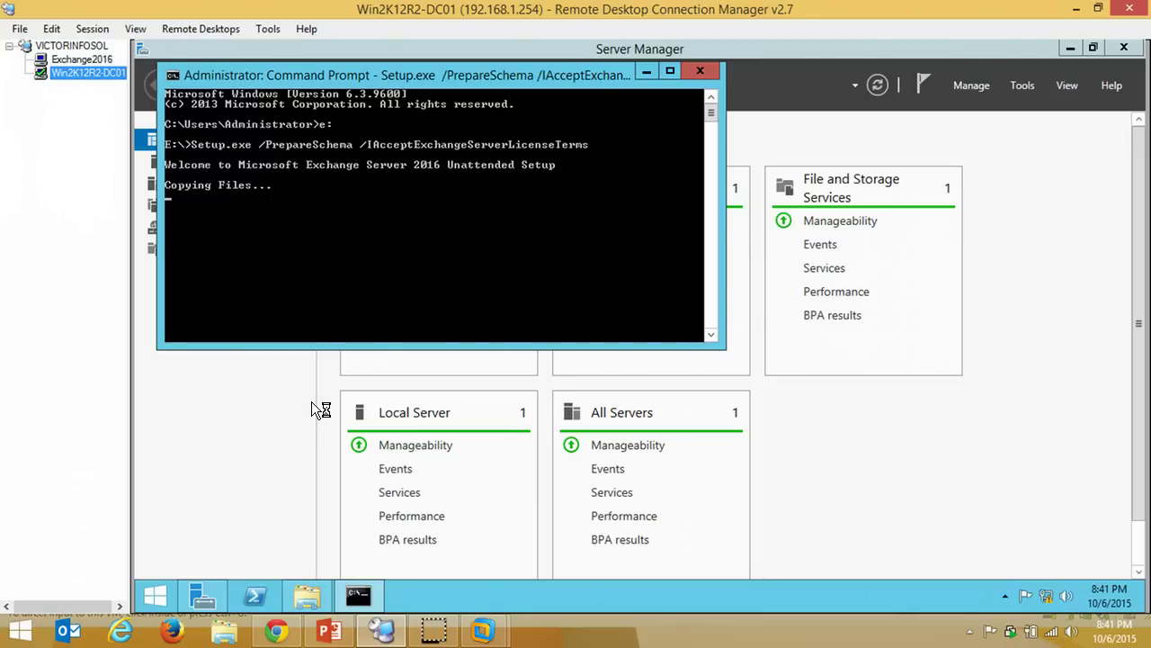
click(346, 202)
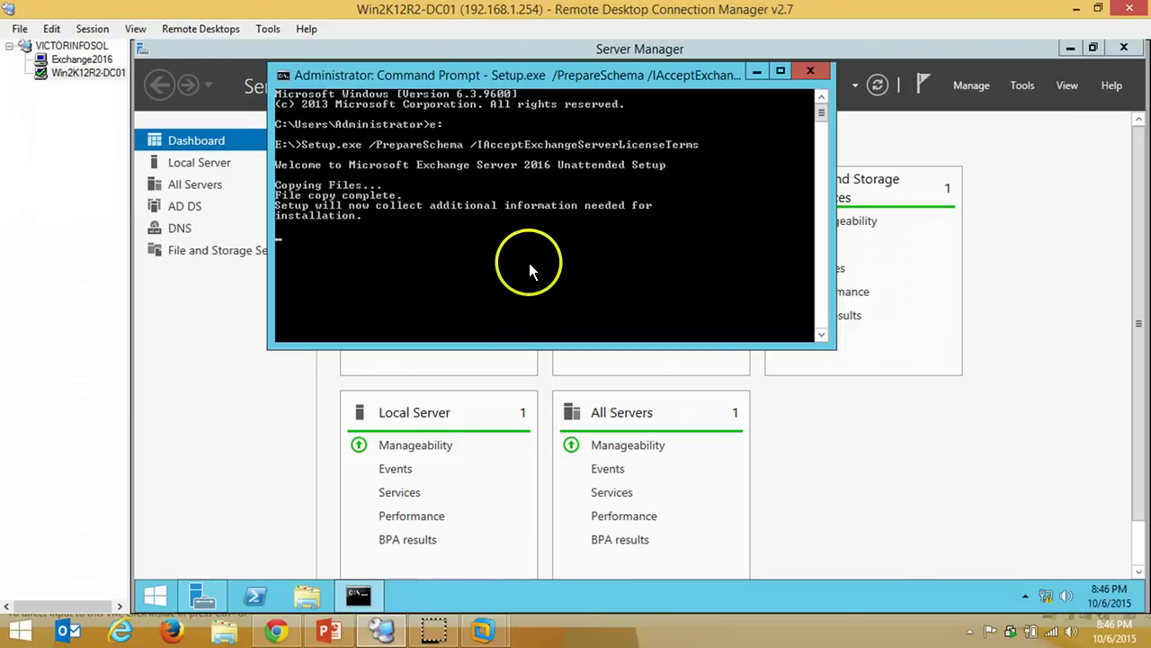
drag(549, 79, 562, 106)
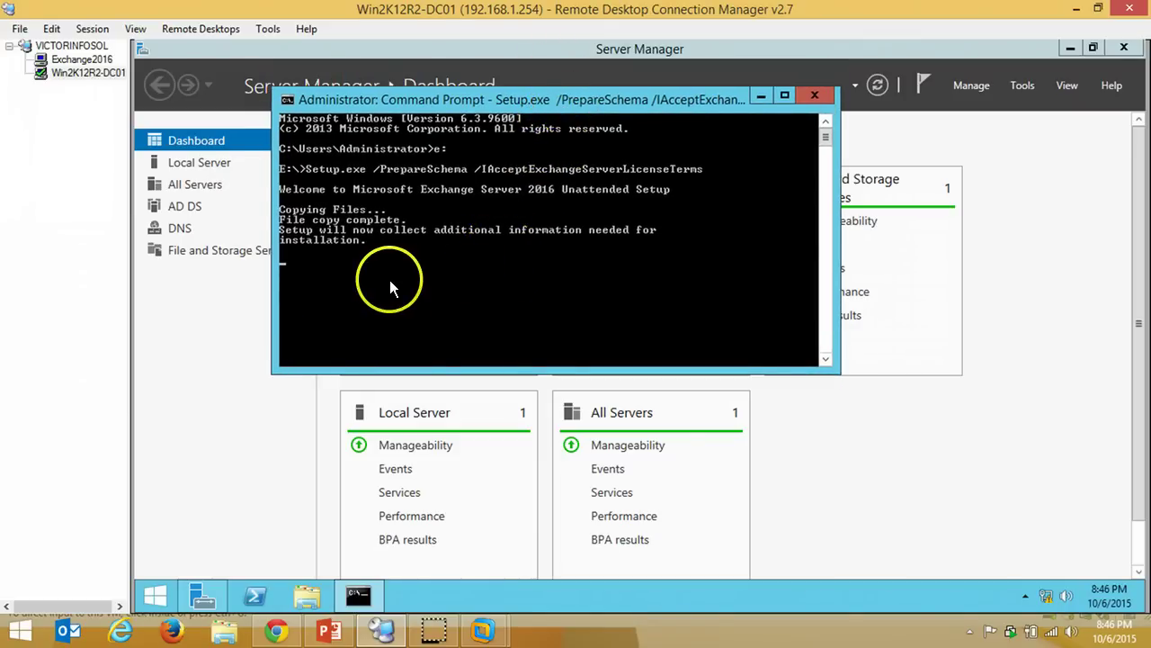
click(430, 631)
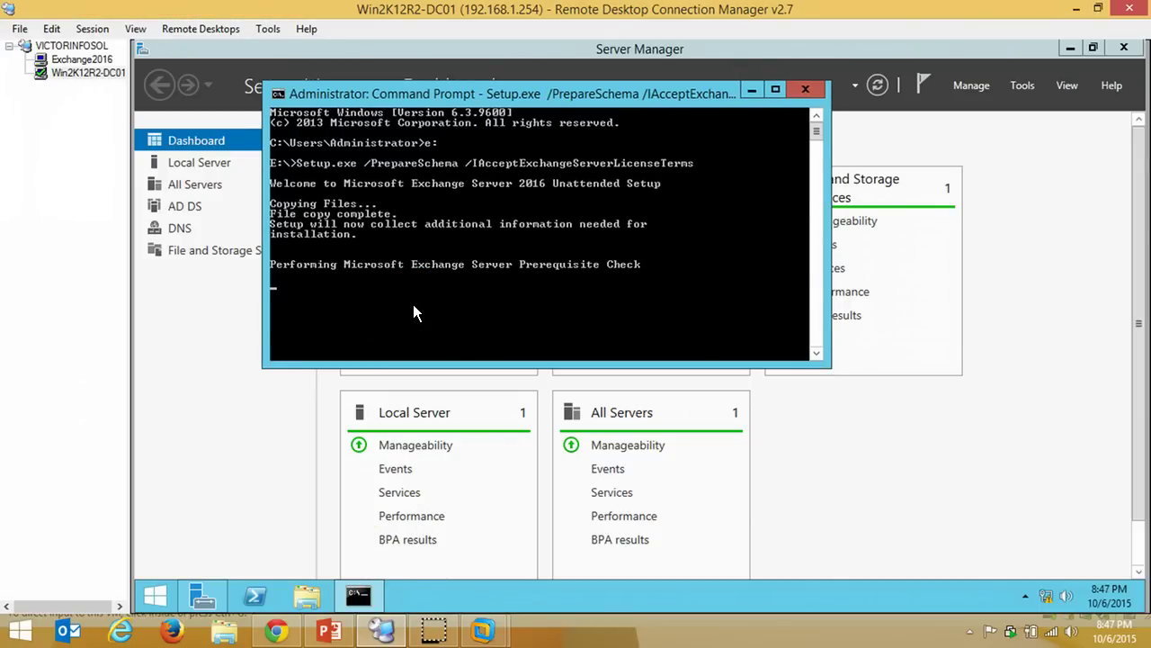
double_click(504, 94)
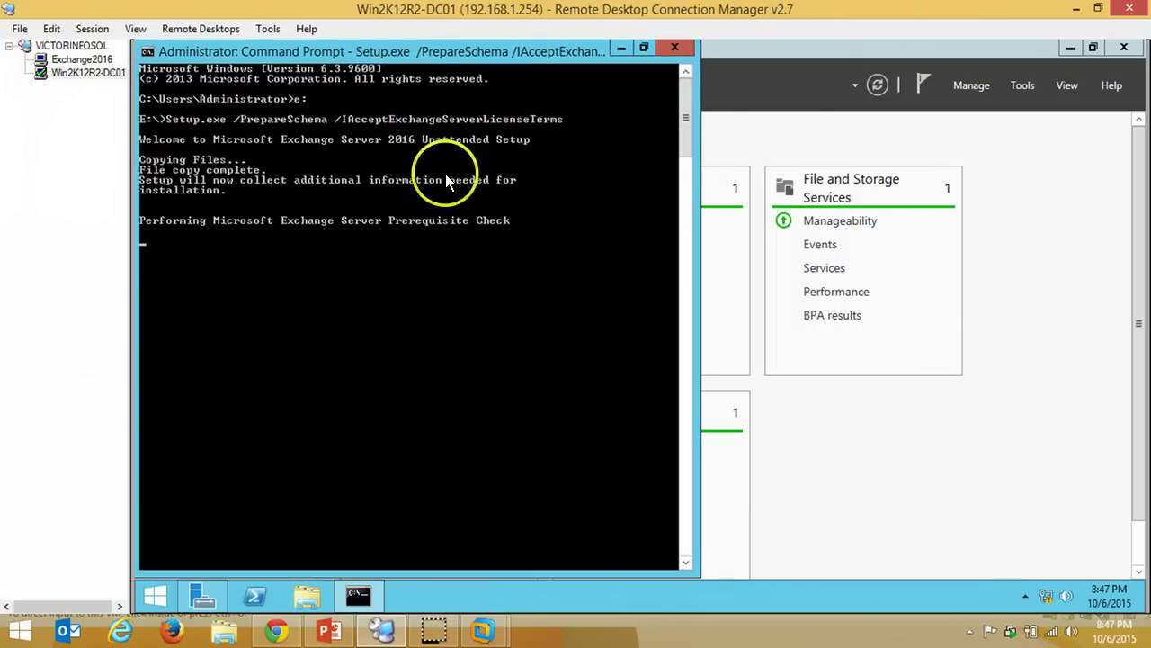
double_click(431, 51)
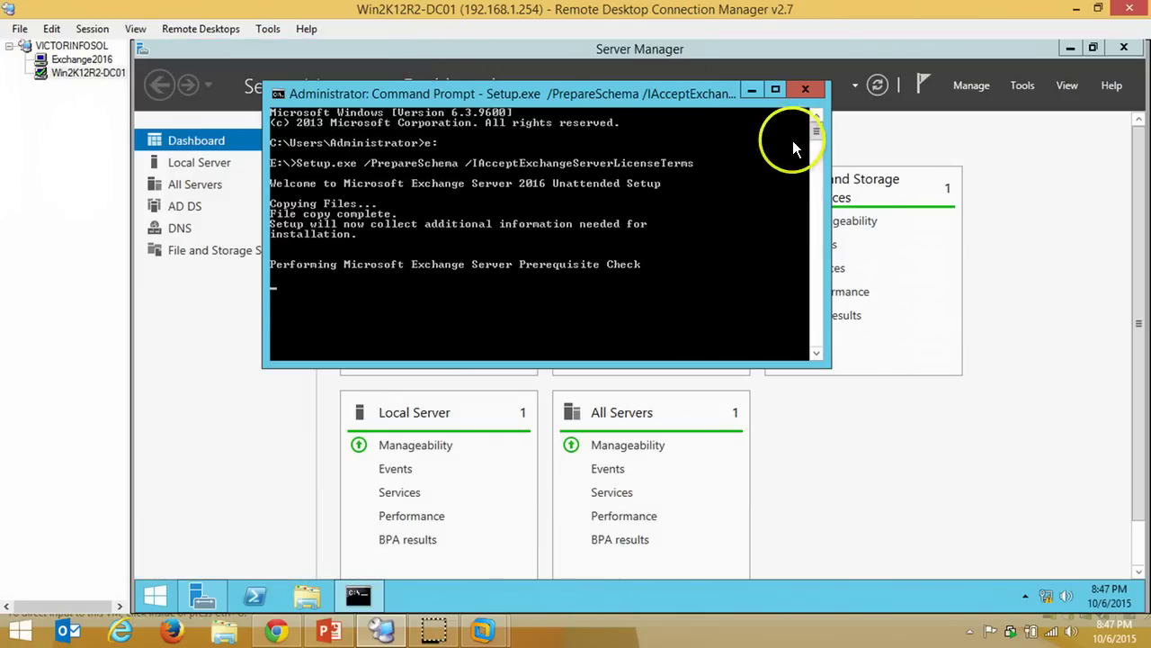
click(816, 356)
click(817, 357)
click(817, 356)
click(817, 356)
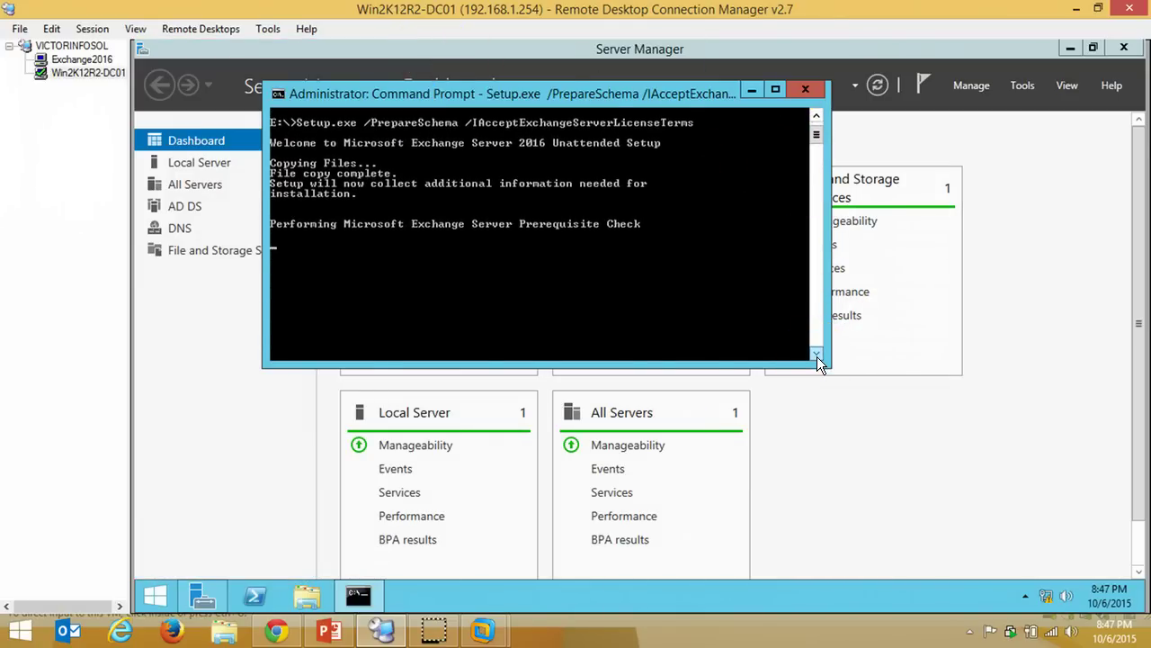
click(817, 356)
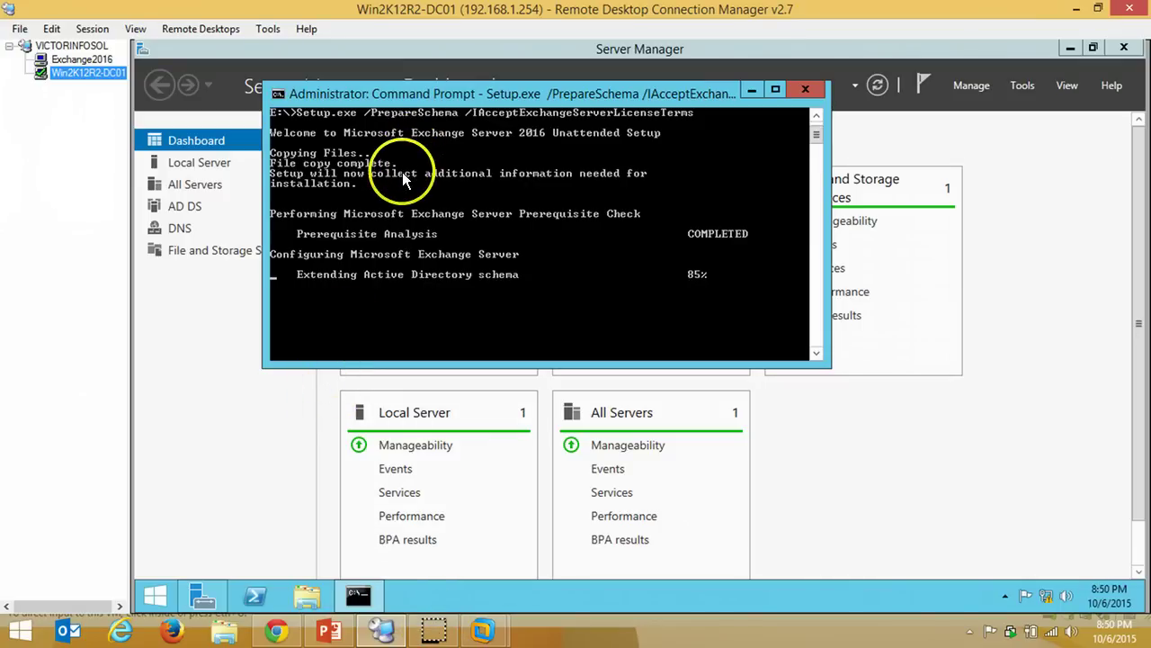
click(402, 173)
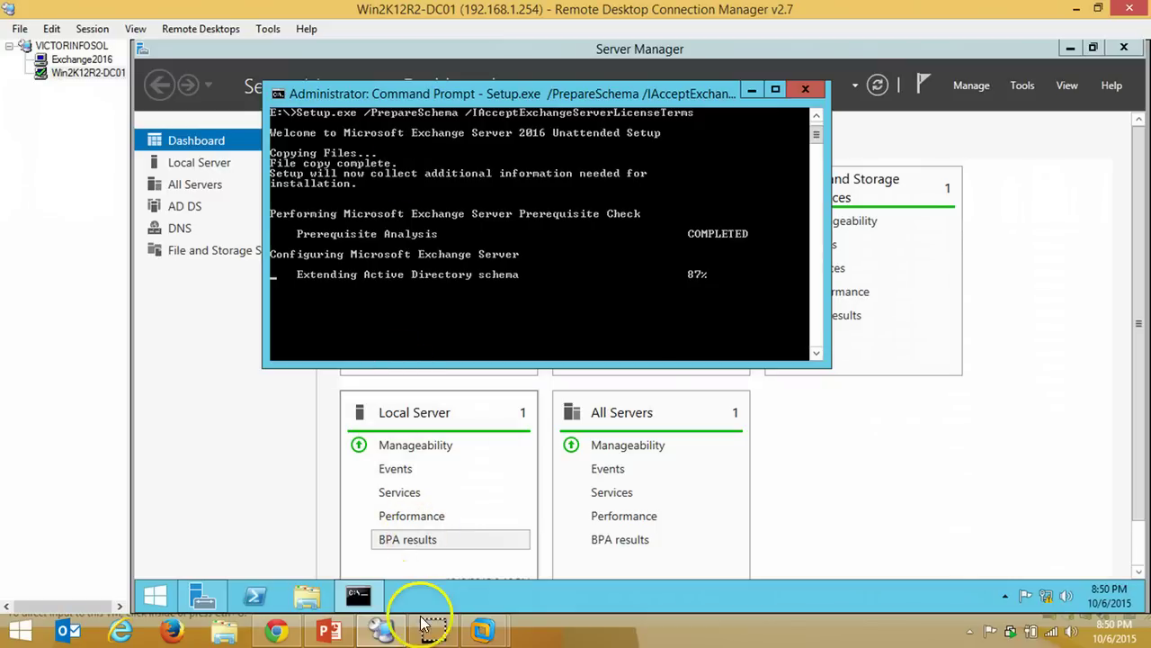
mouse_move(429, 635)
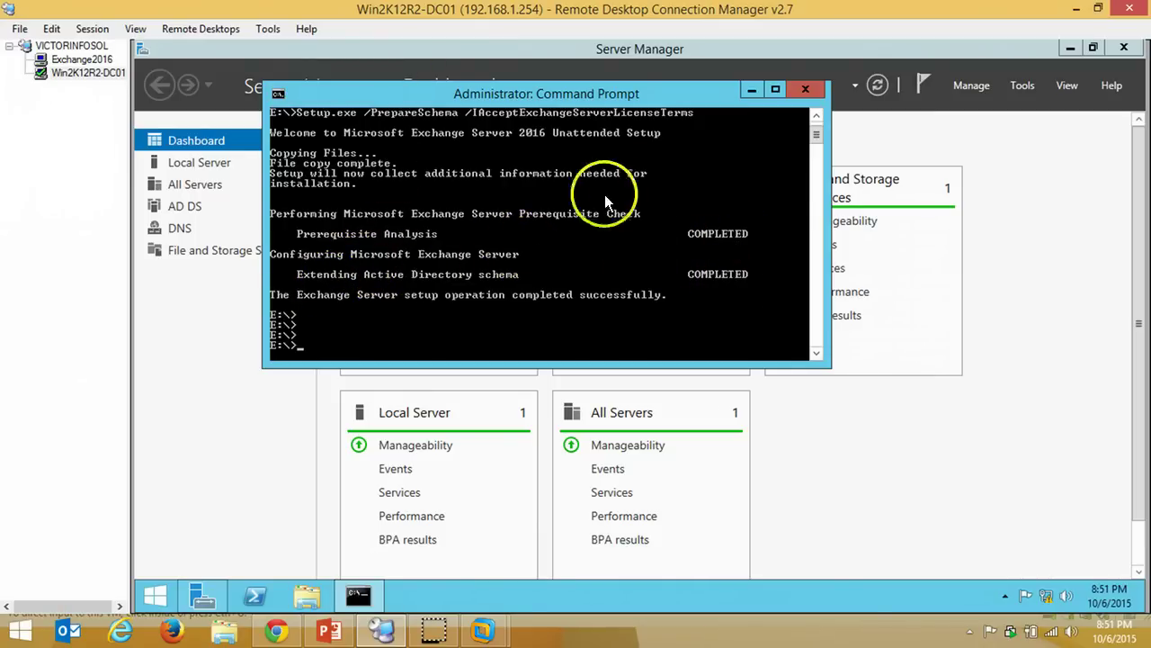
Switch to PowerPoint, copy the Step 4 command Setup.exe /PrepareAD /OrganizationName:"VICTORINFOSOL" /IAcceptExchangeServerLicenseTerms, and minimize the presentation
click(335, 632)
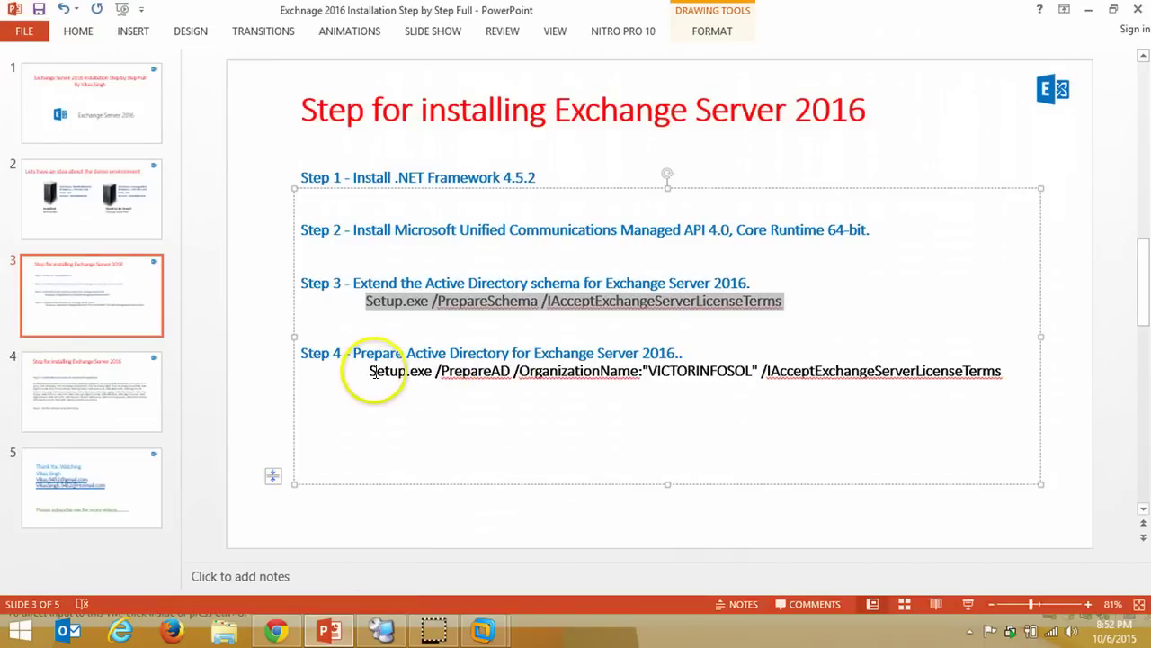
drag(374, 372, 1002, 371)
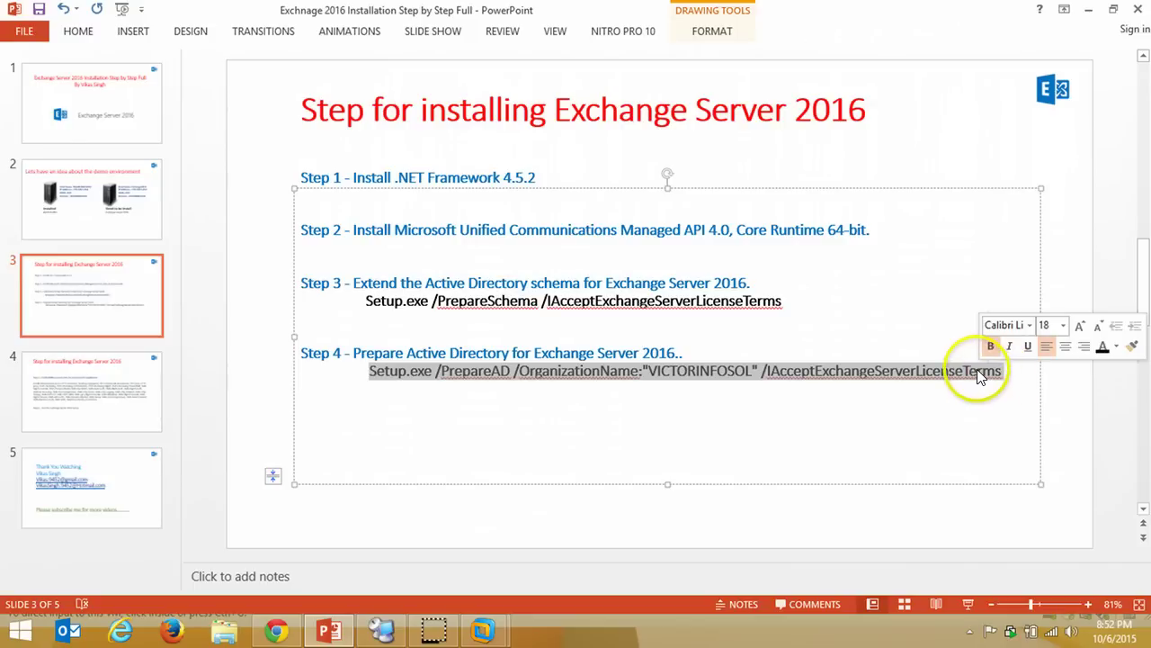
right_click(980, 371)
click(1015, 82)
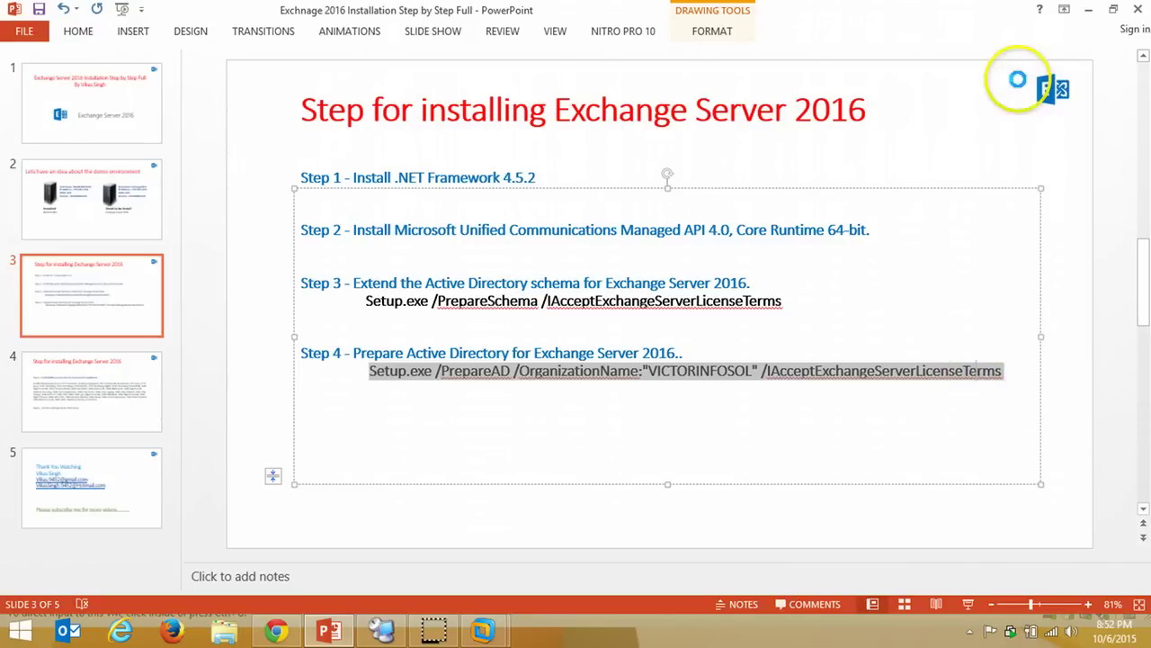
click(1089, 9)
Paste the copied PrepareAD command at the E: prompt and try to run it for organization VICTORINFOSOL
scroll(504, 330, down, 5)
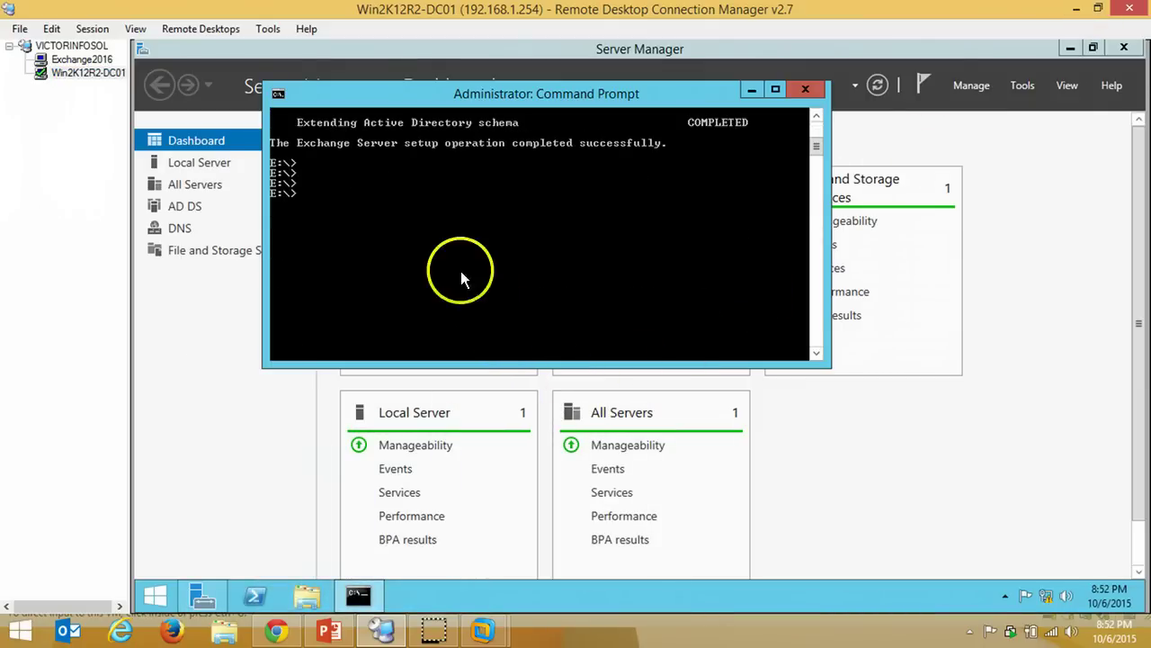
right_click(450, 244)
click(483, 289)
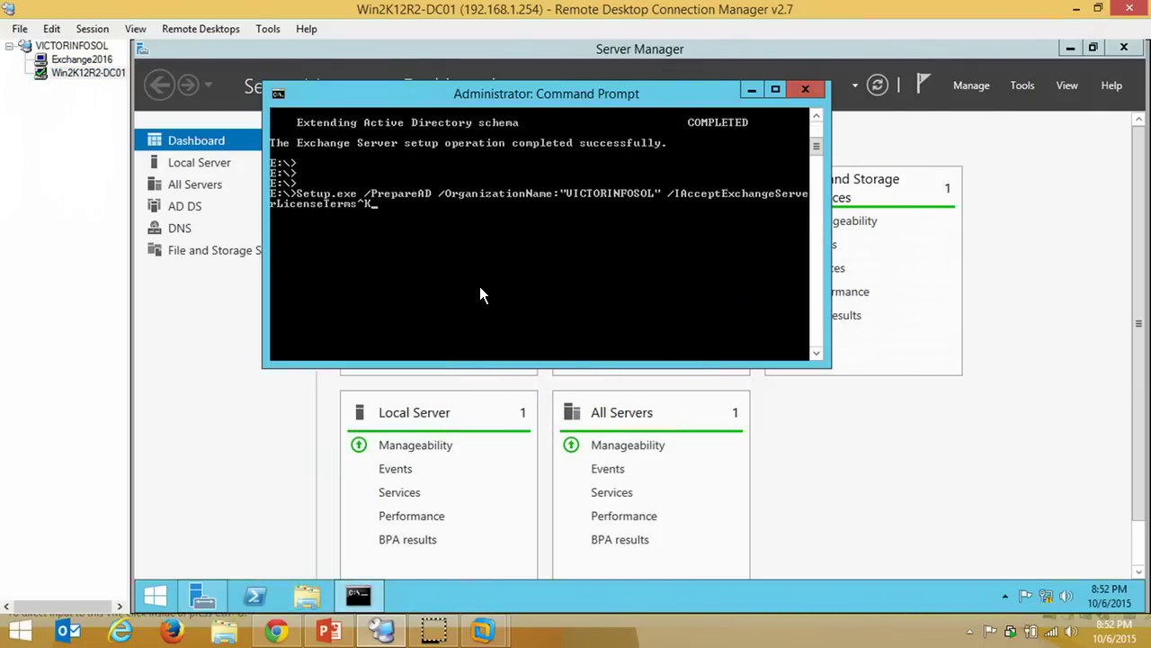
key(Return)
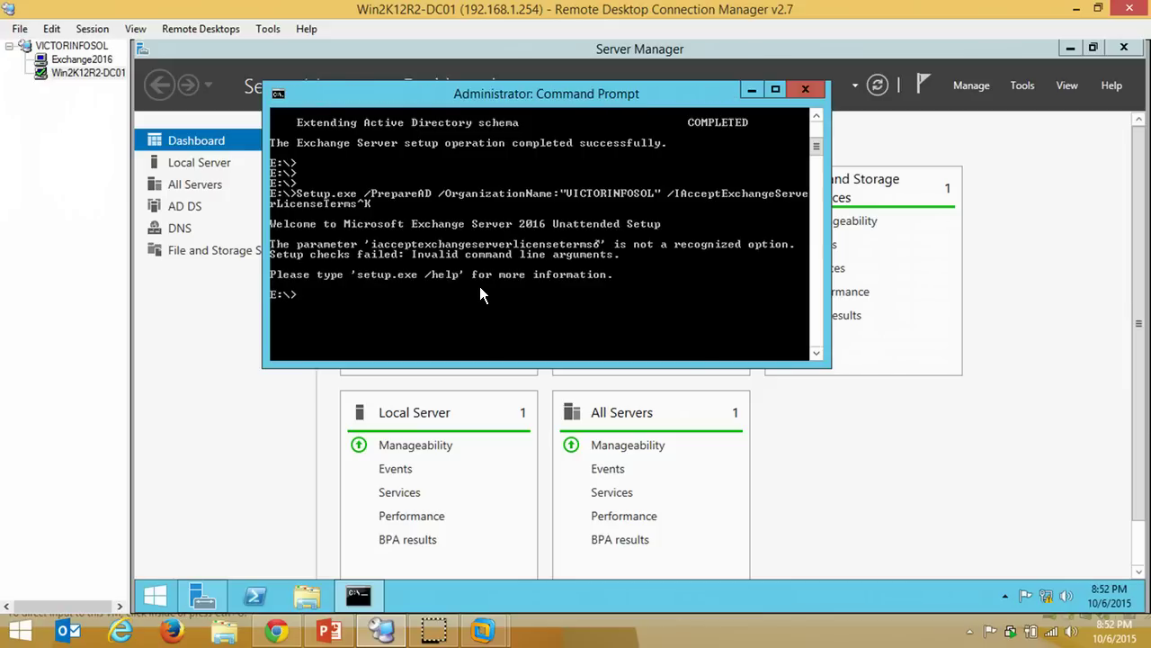
Recall the PrepareAD command, remove the stray ^K after /IAcceptExchangeServerLicenseTerms, and run it for organization VICTORINFOSOL
key(Up)
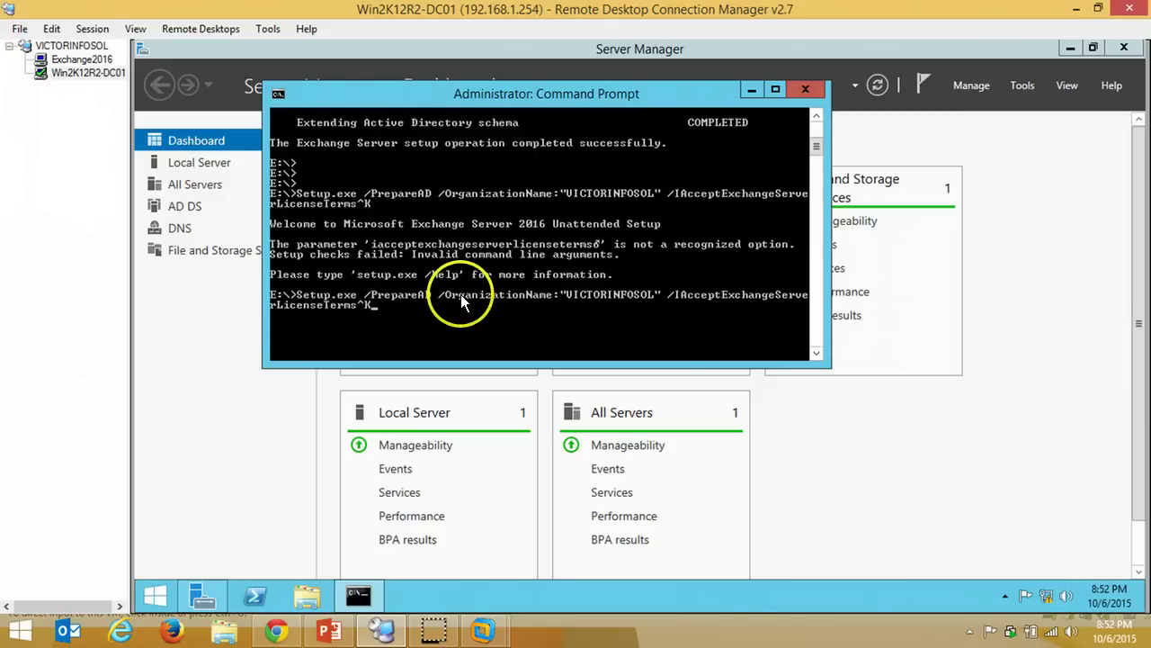
key(BackSpace)
key(BackSpace)
text(s)
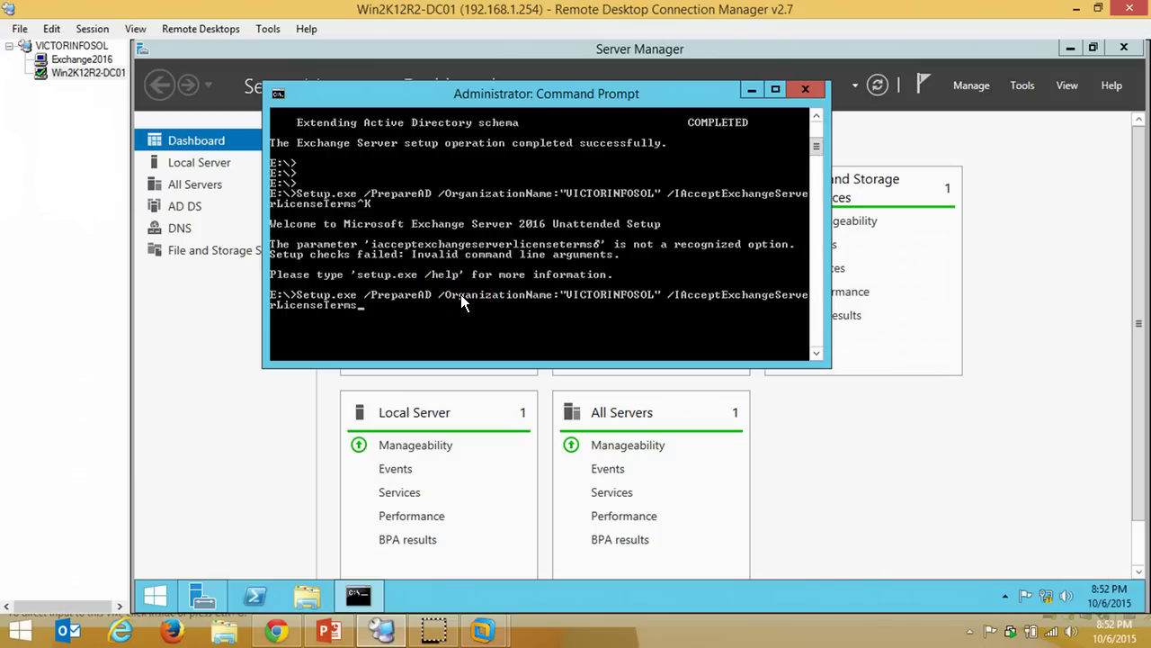
key(Return)
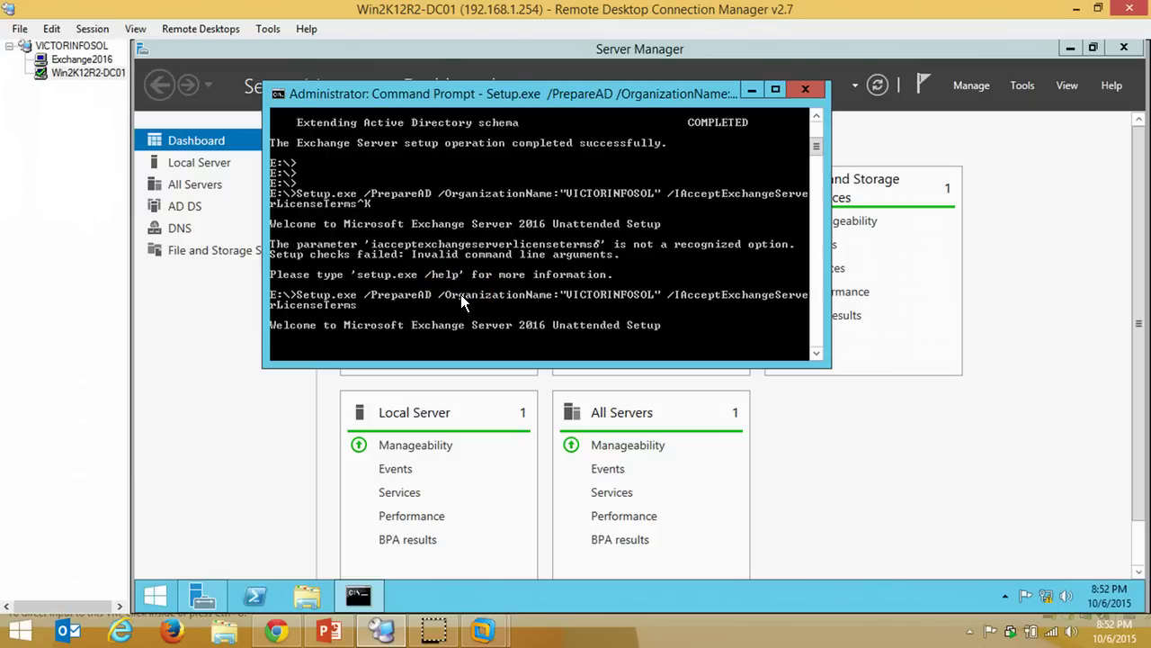
Reposition the Command Prompt window and monitor the prerequisite analysis and organization preparation until setup finishes
drag(525, 93, 395, 52)
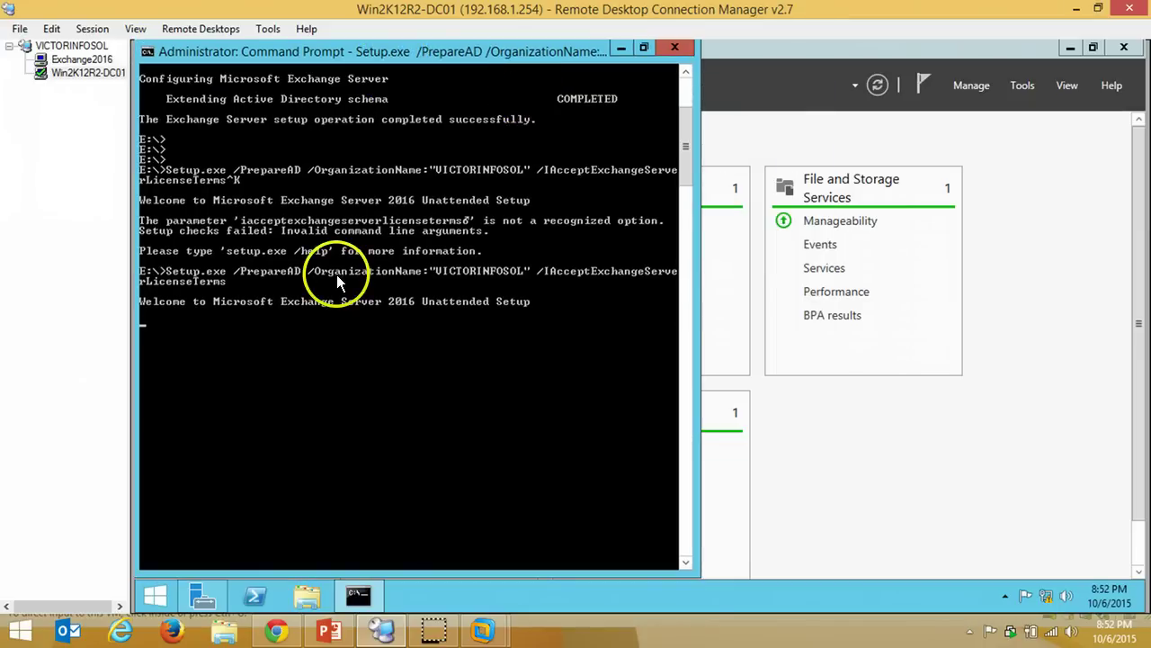
scroll(159, 220, down, 2)
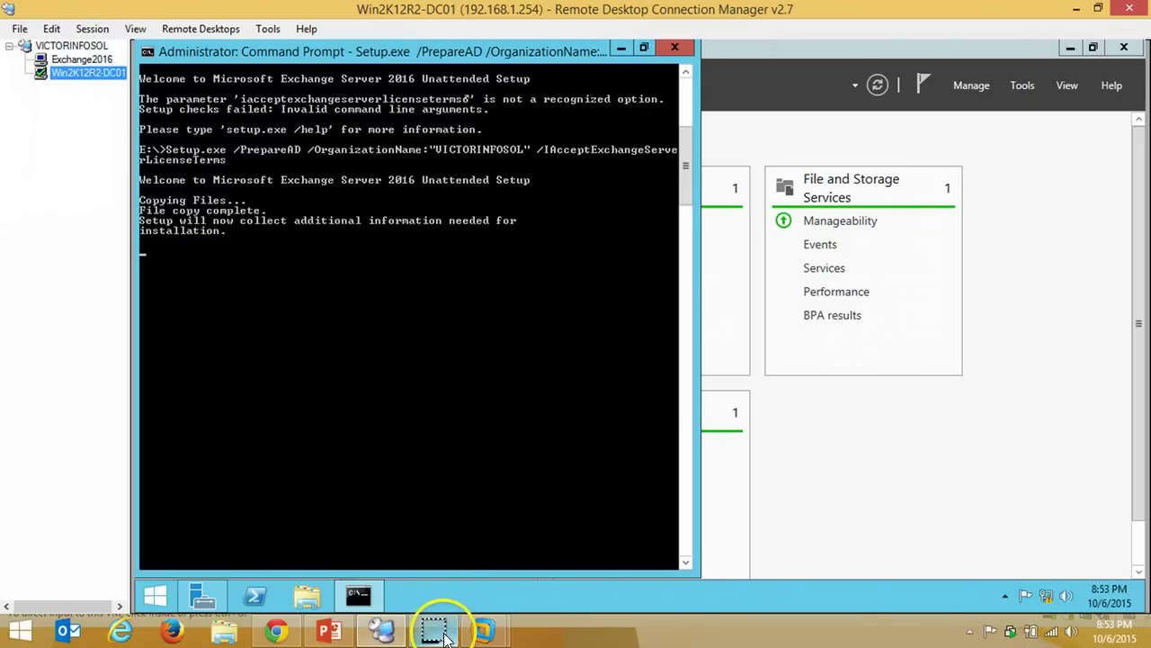
mouse_move(443, 634)
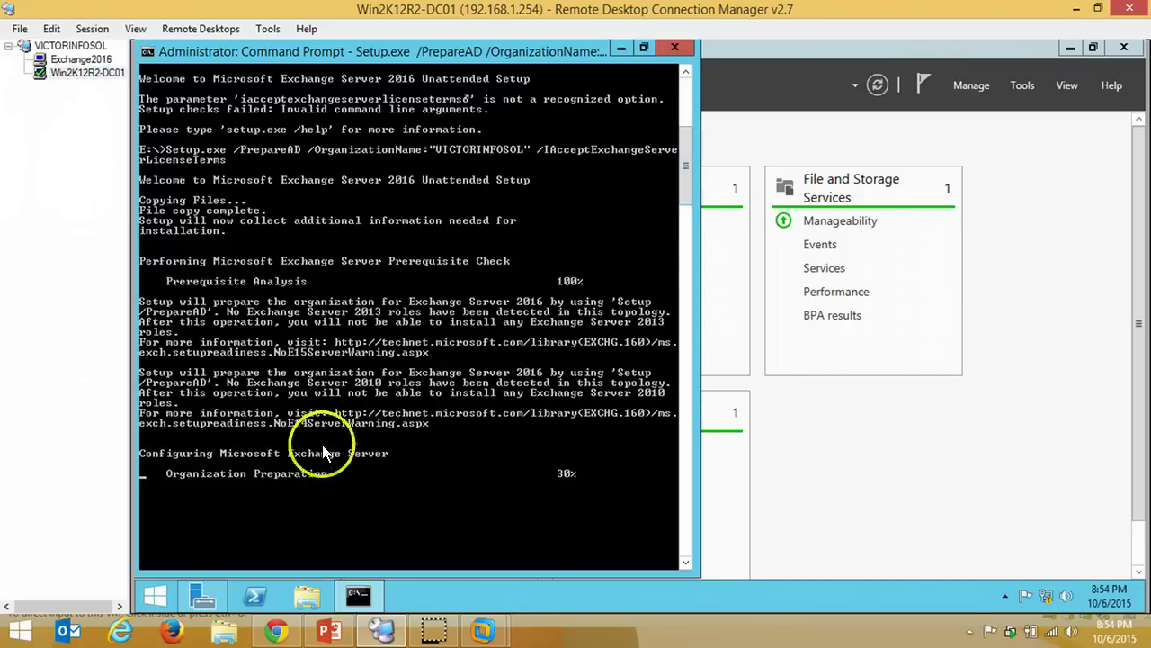
mouse_move(687, 158)
mouse_down()
mouse_move(683, 206)
mouse_move(683, 163)
mouse_up()
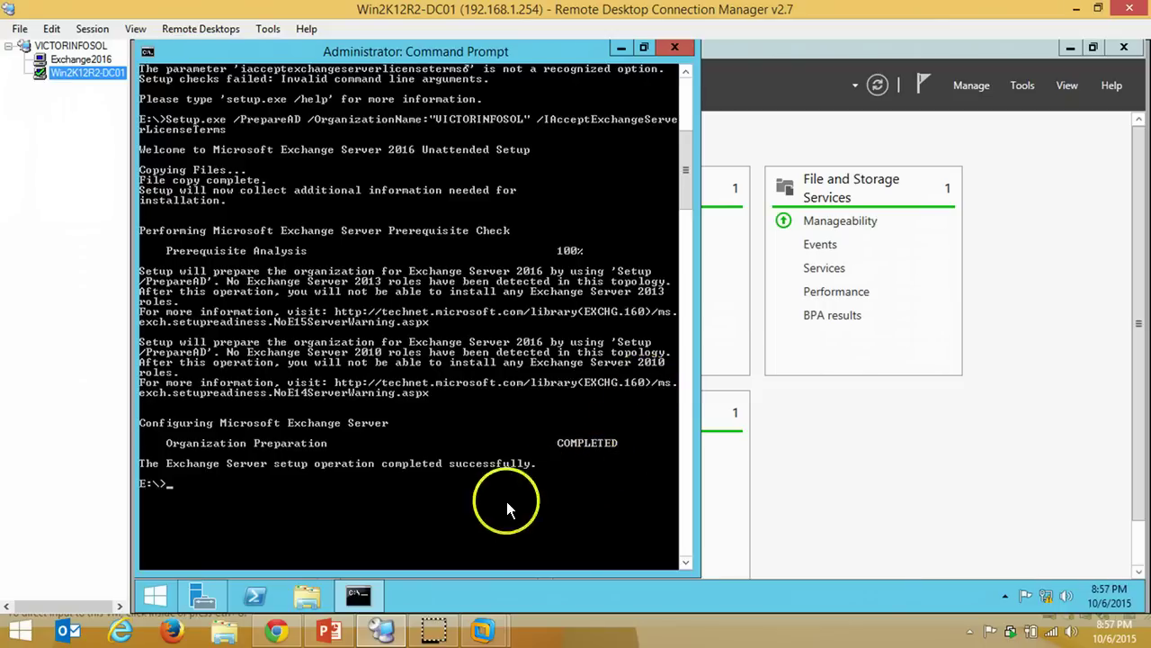
Switch to PowerPoint, copy the full Install-WindowsFeature command under Step 5 on slide 4, and return to Remote Desktop Connection Manager
click(343, 637)
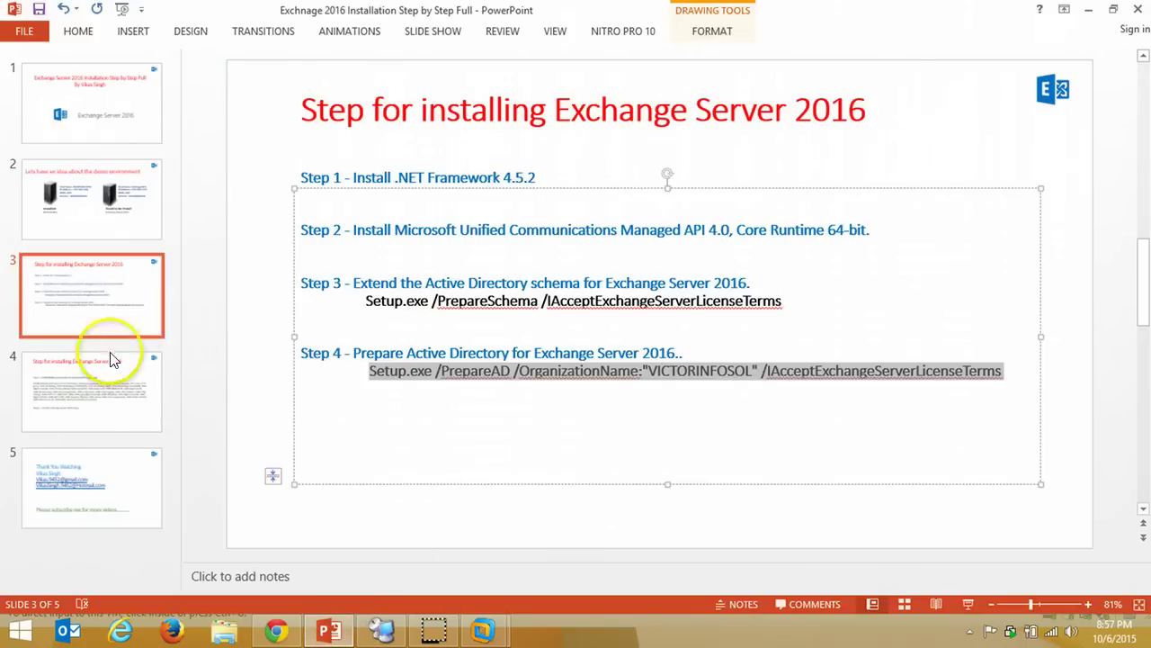
click(80, 416)
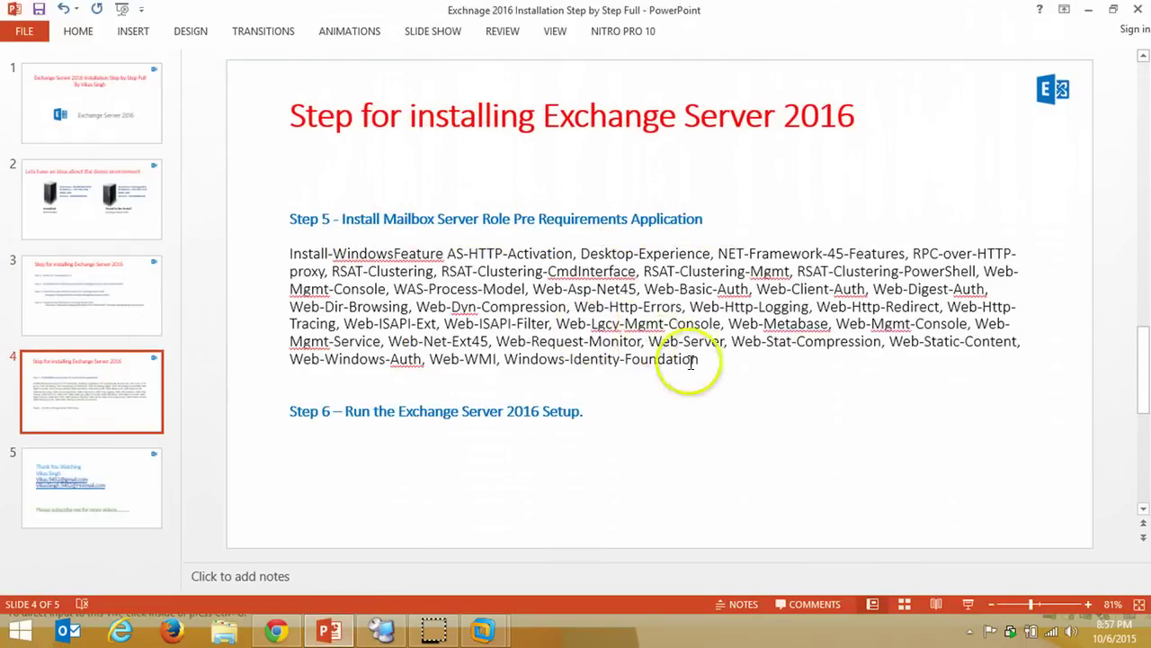
mouse_move(700, 359)
mouse_down()
mouse_move(471, 321)
mouse_move(297, 256)
mouse_up()
right_click(317, 259)
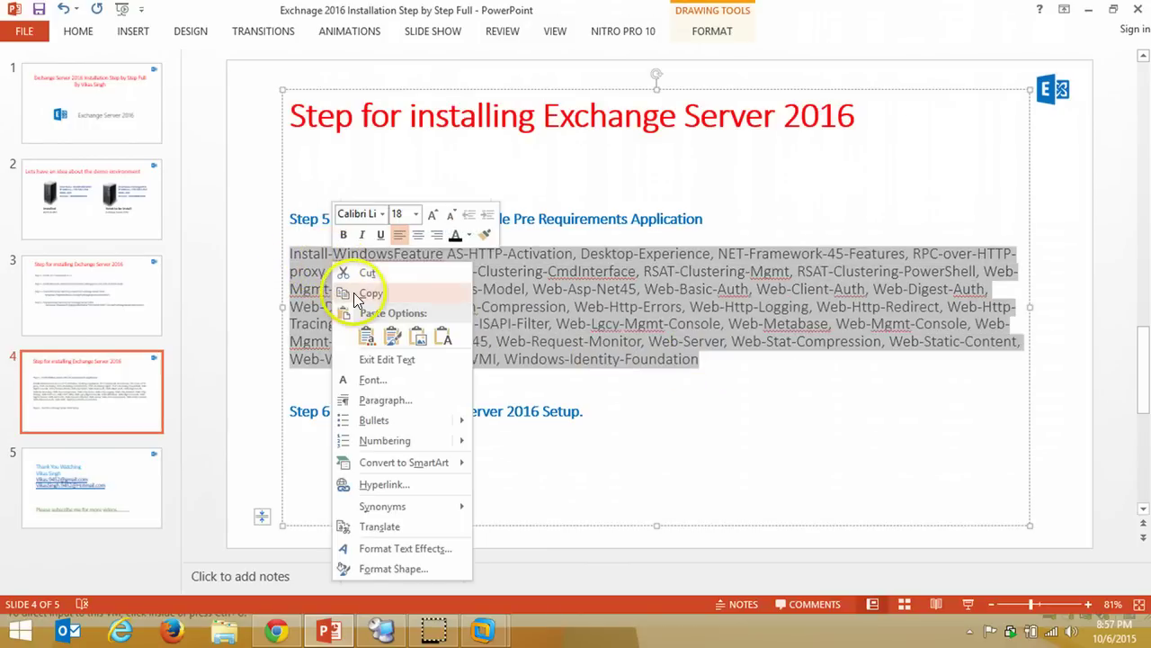
click(362, 292)
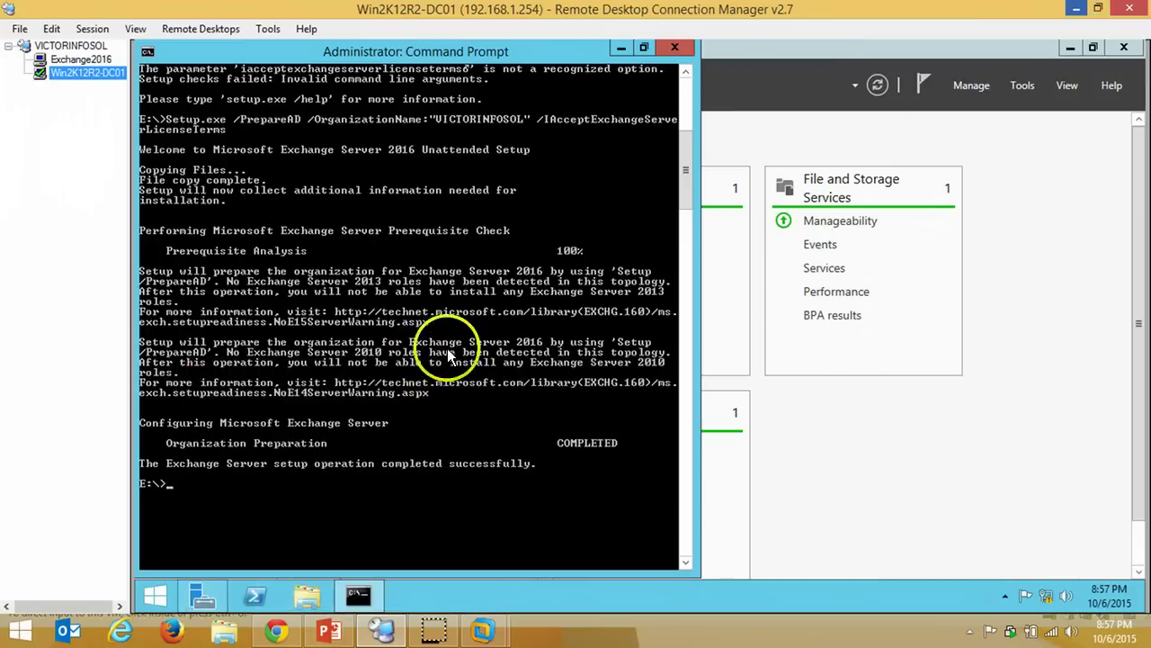
Close the Command Prompt on the domain controller and switch to the Exchange2016 remote session
click(668, 48)
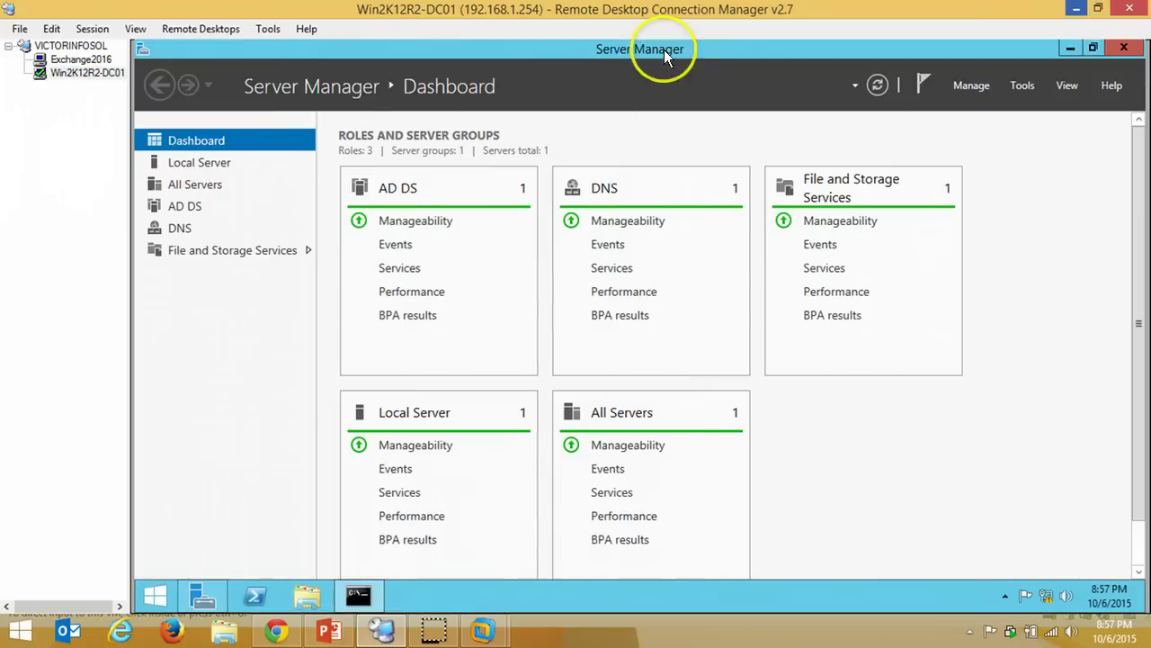
click(83, 59)
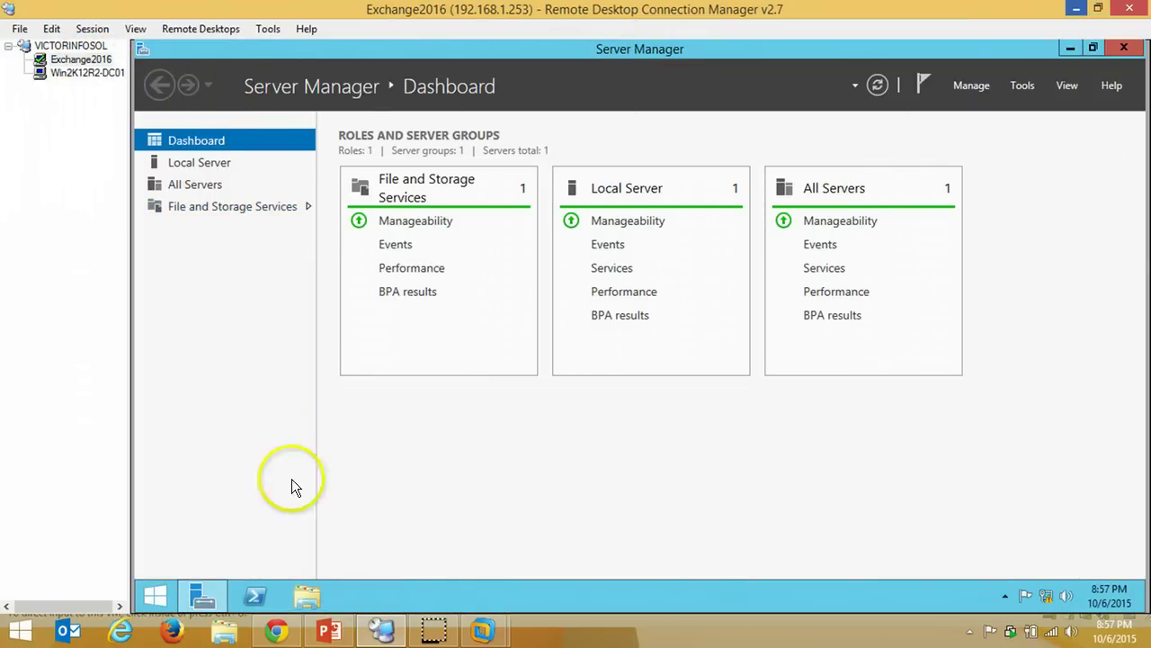
Check the drives on the Exchange2016 server in File Explorer, including DVD Drive (E:), and close the window
click(304, 594)
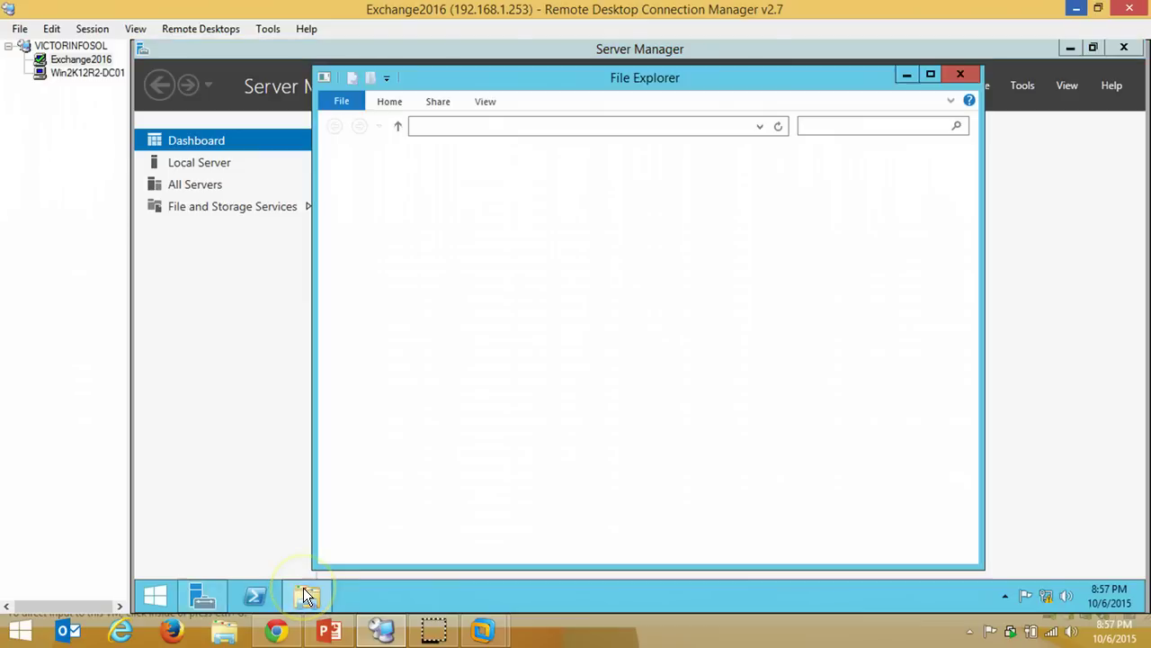
double_click(682, 82)
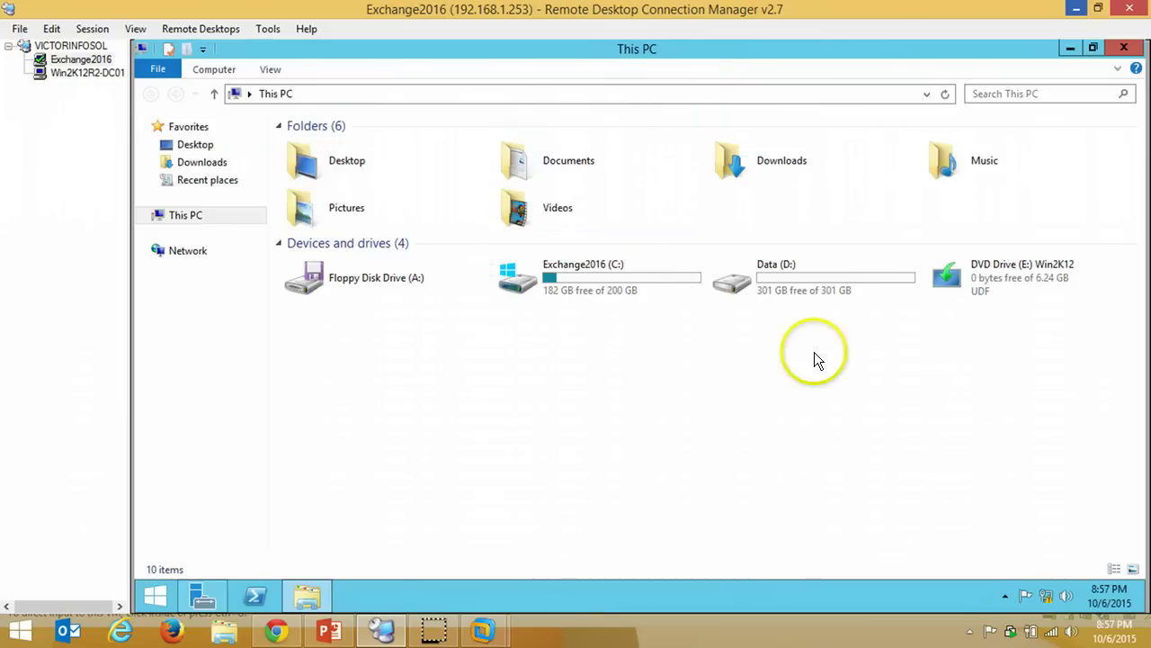
click(1025, 280)
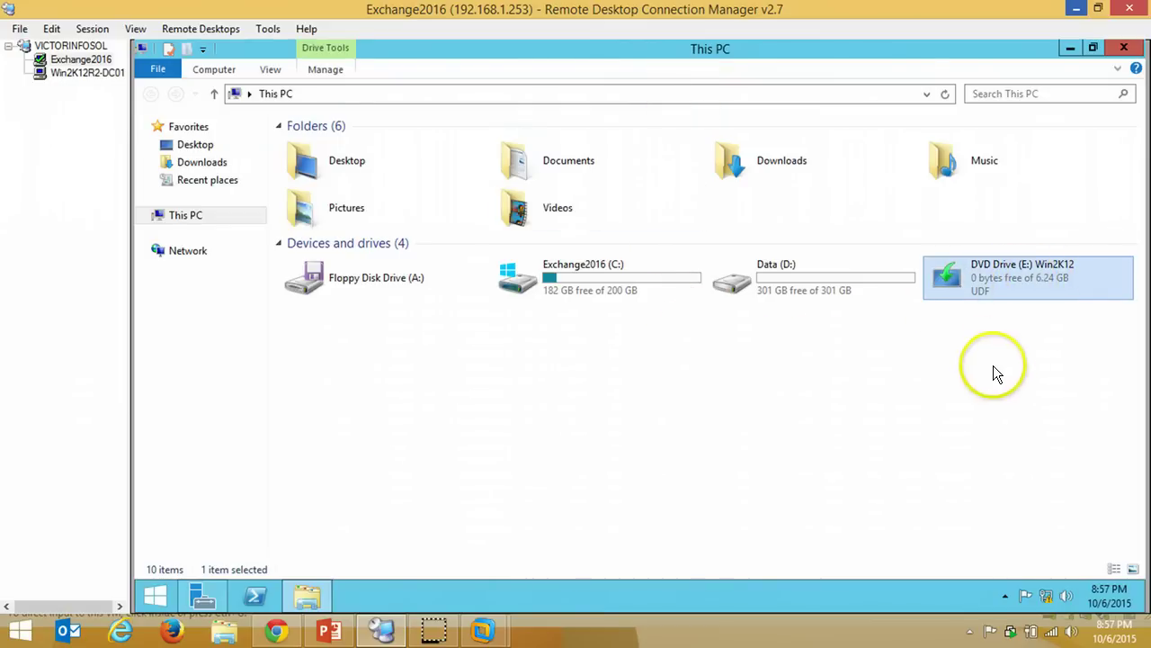
click(1124, 47)
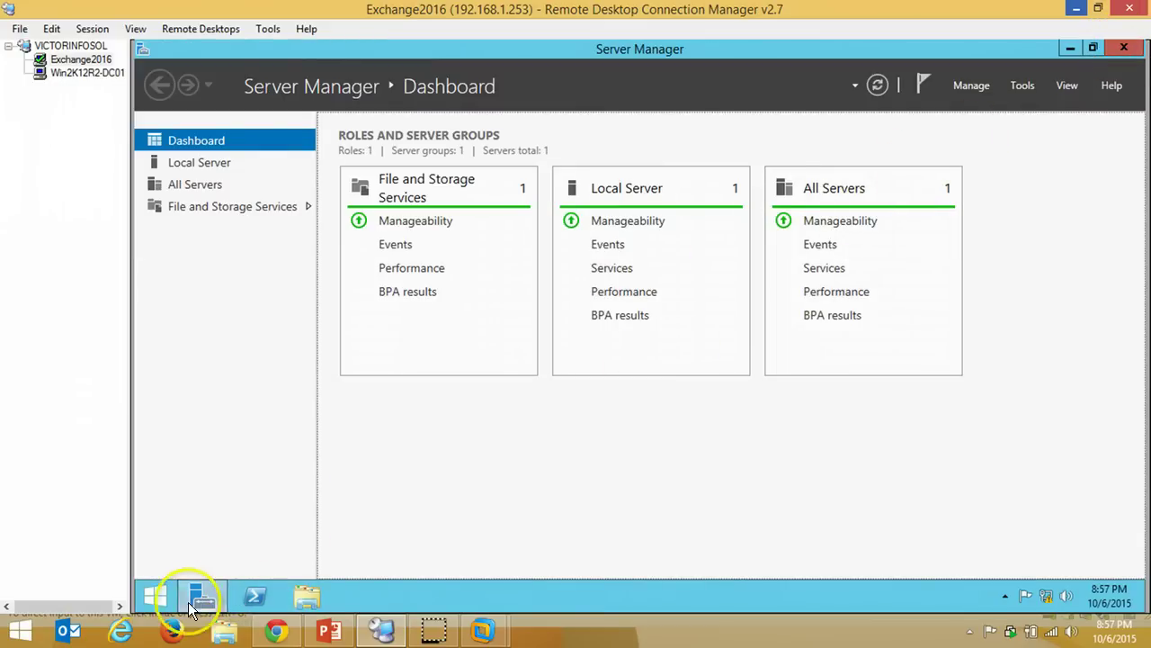
Open Windows PowerShell as administrator on the Exchange2016 server and approve the User Account Control request
click(159, 597)
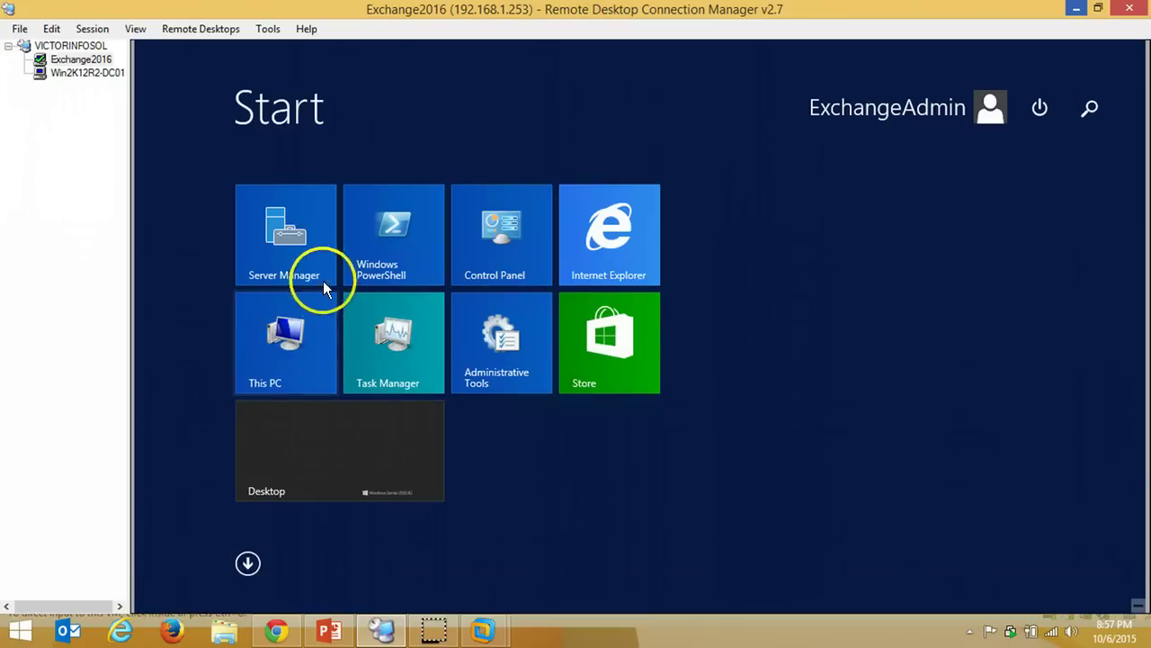
right_click(430, 227)
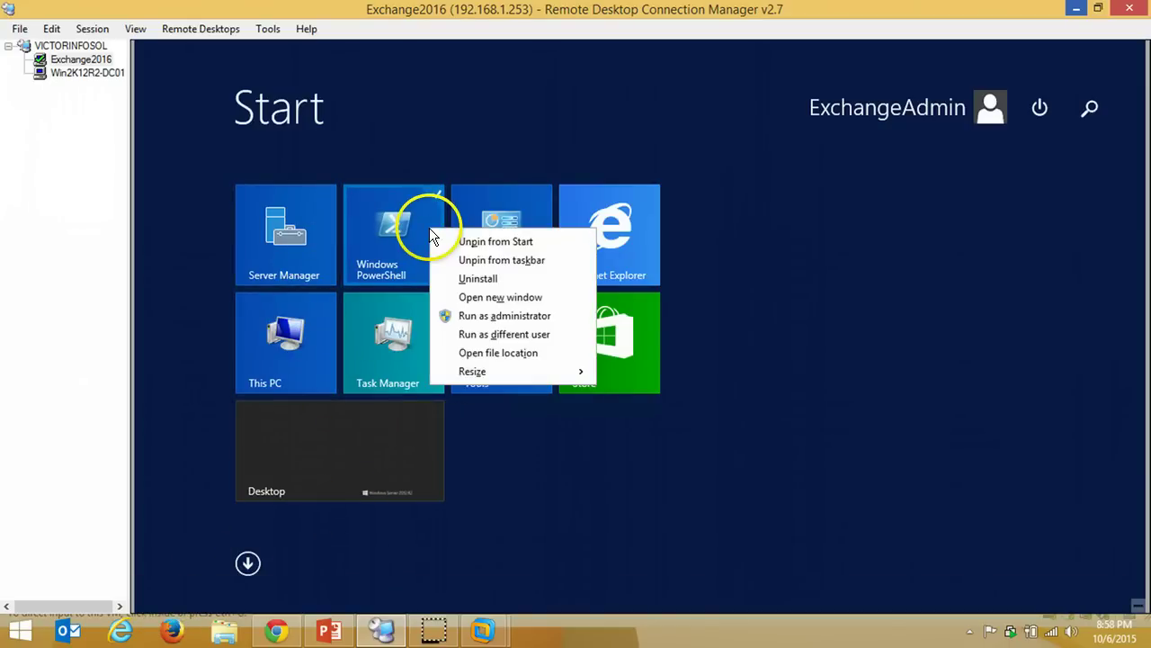
click(503, 317)
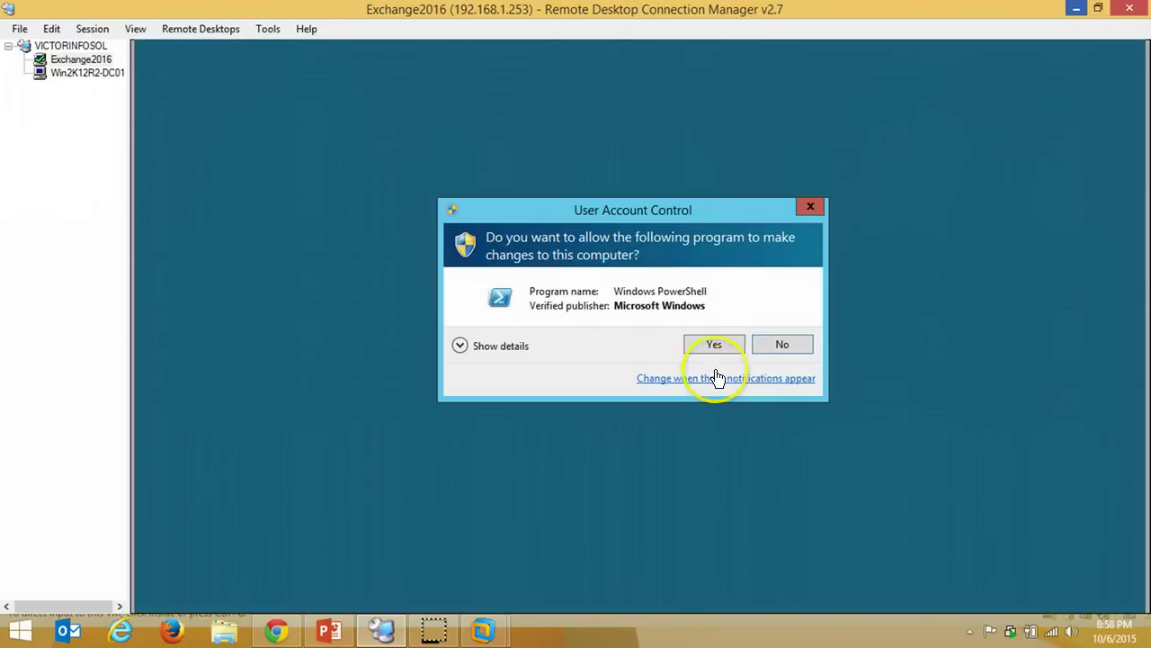
click(714, 345)
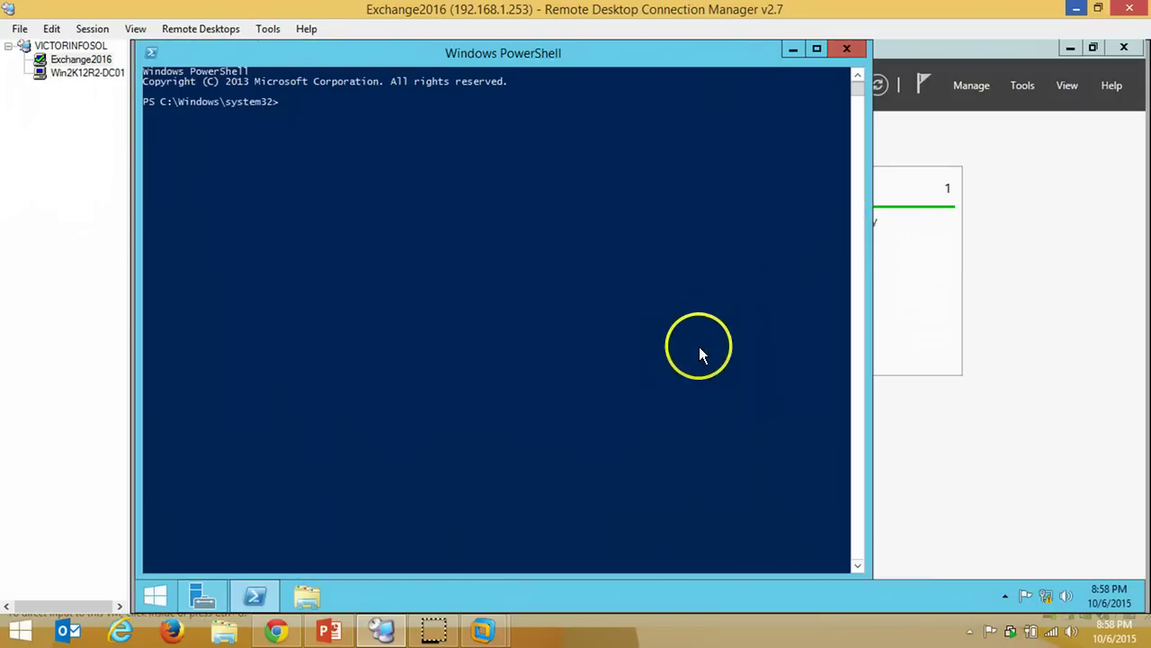
Paste the copied Install-WindowsFeature command into PowerShell and run it to install the Mailbox server role prerequisites
right_click(309, 59)
mouse_move(355, 186)
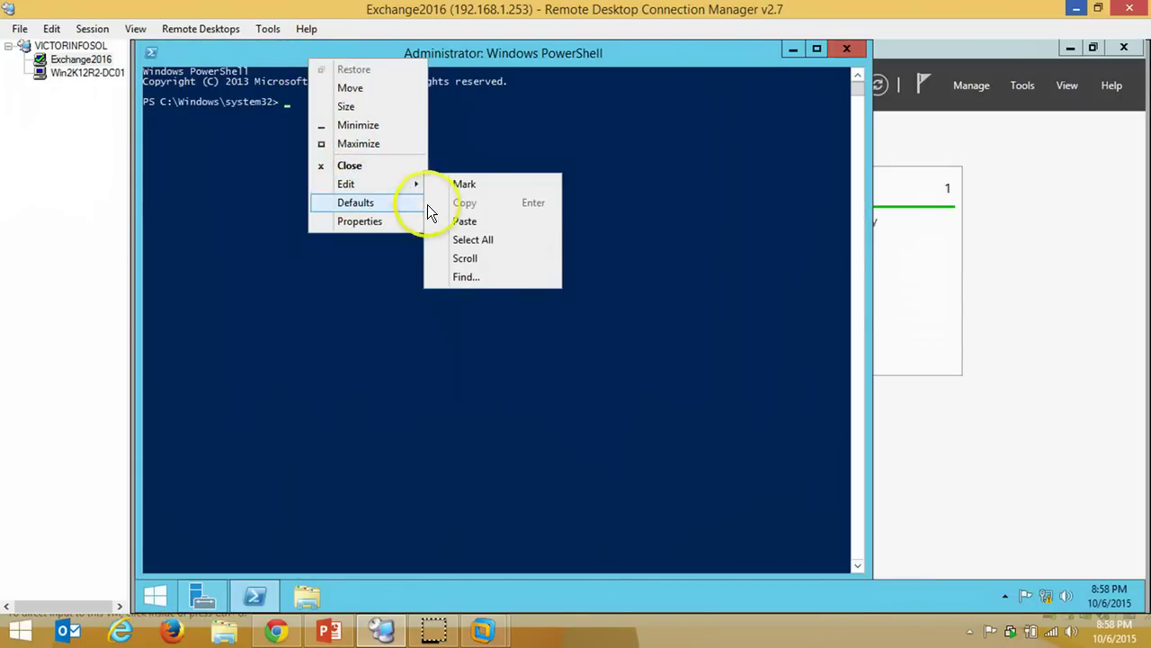
click(457, 223)
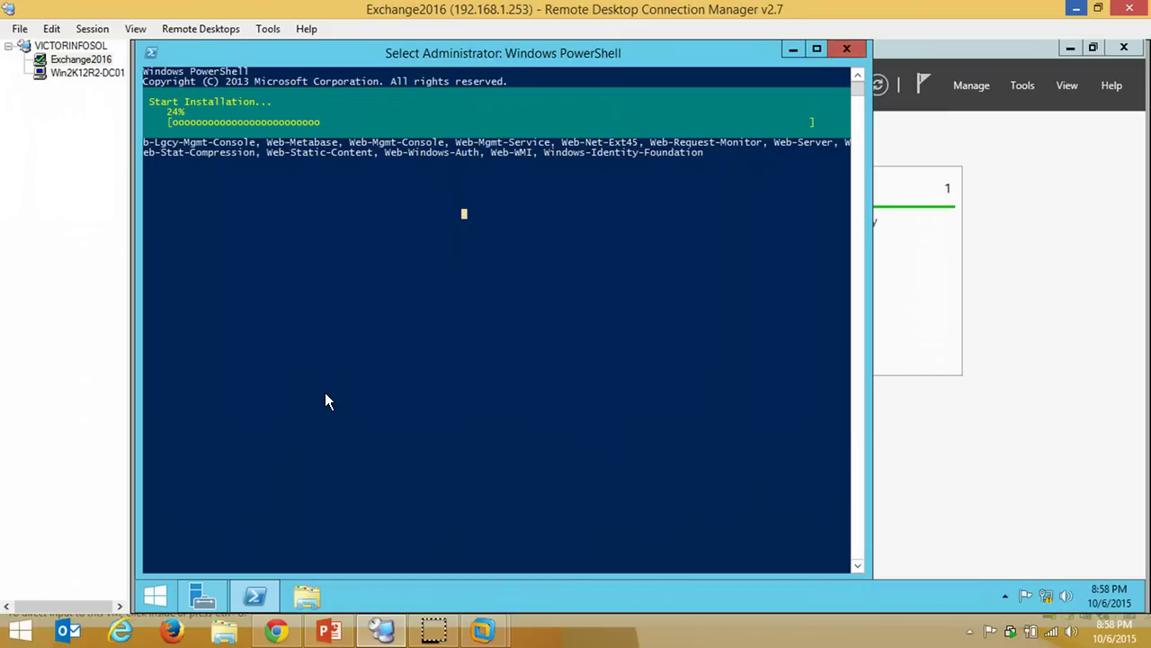
Review the Step 5 feature list in PowerPoint, return to PowerShell, and monitor the feature installation until its result appears
click(329, 630)
click(713, 328)
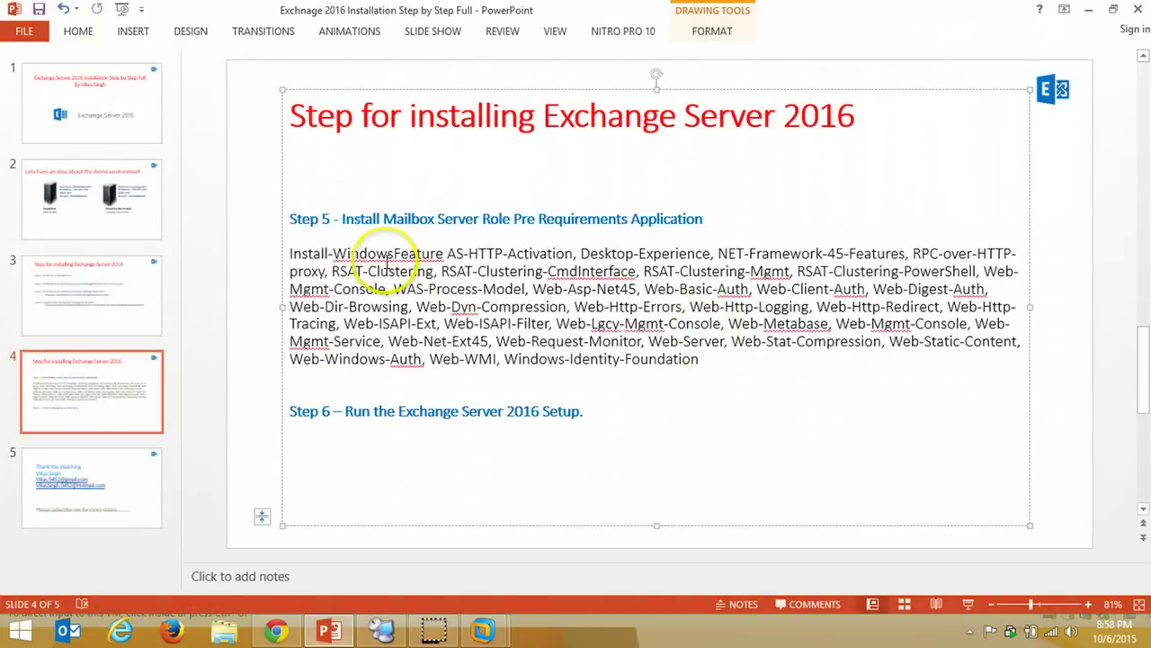
click(329, 629)
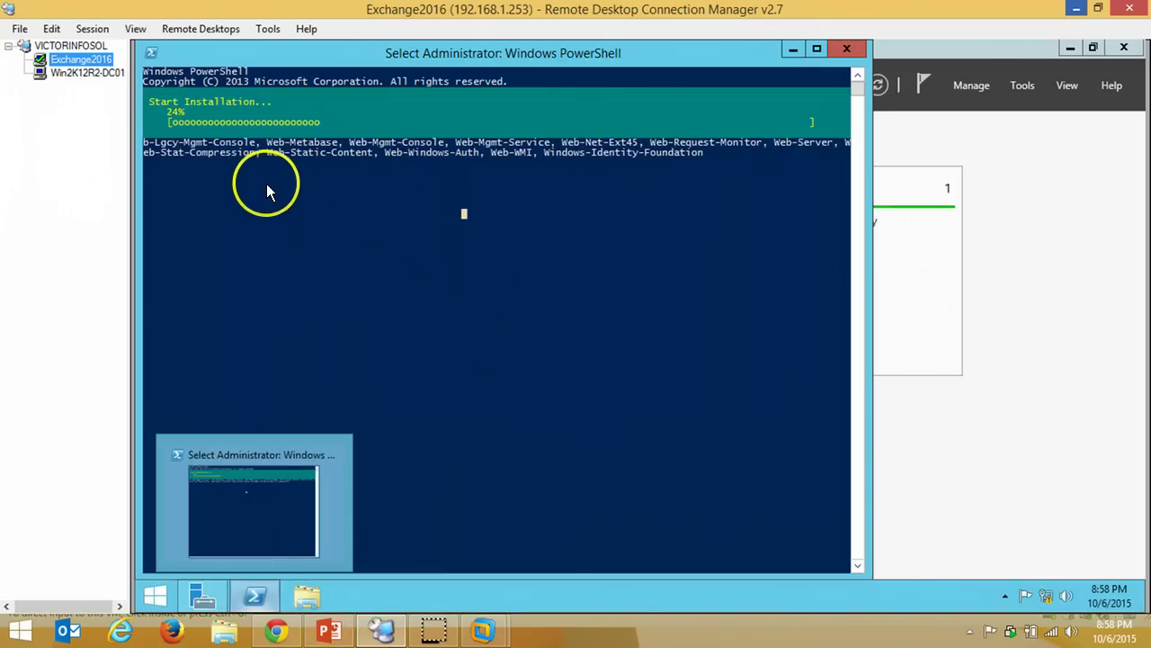
click(284, 187)
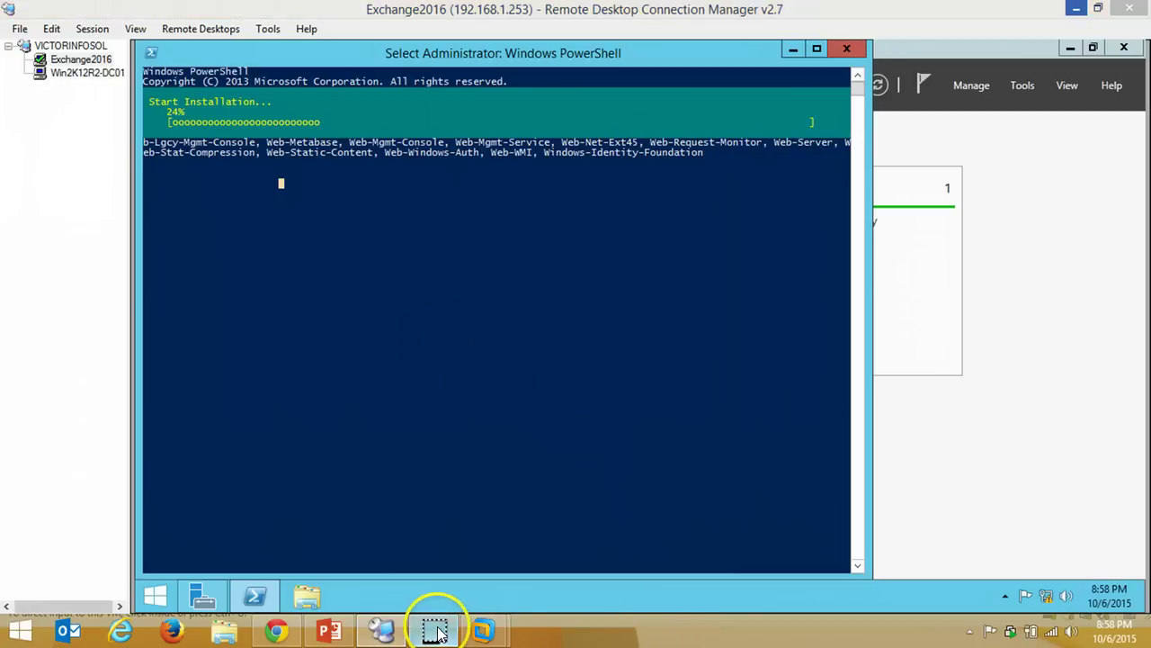
click(316, 401)
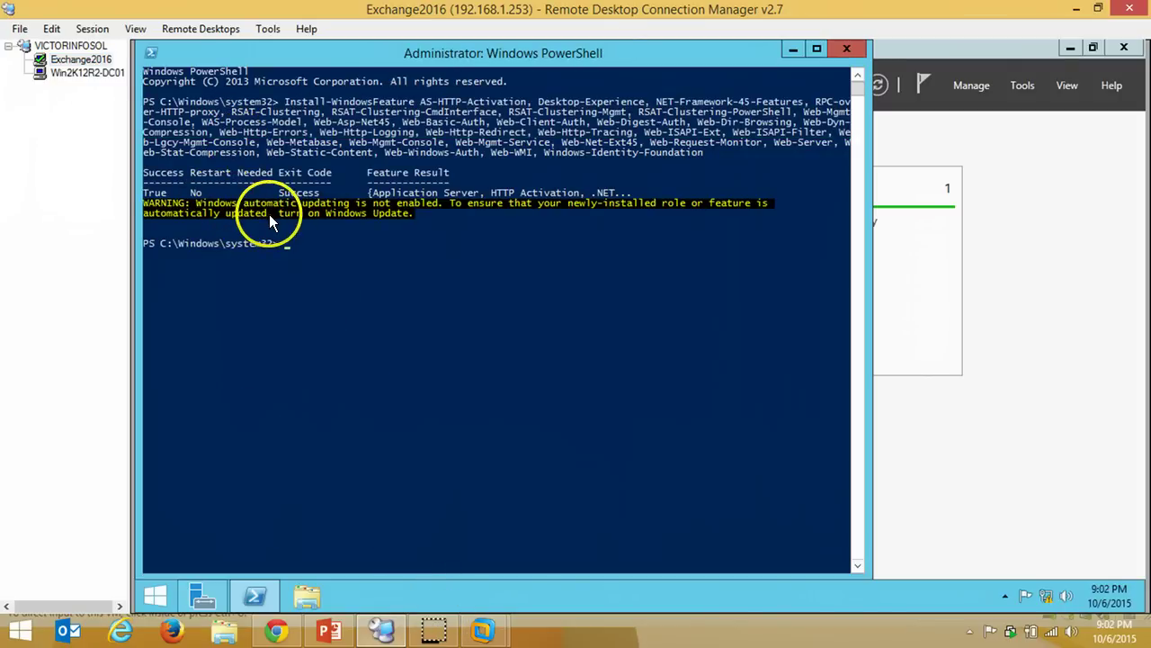
click(323, 255)
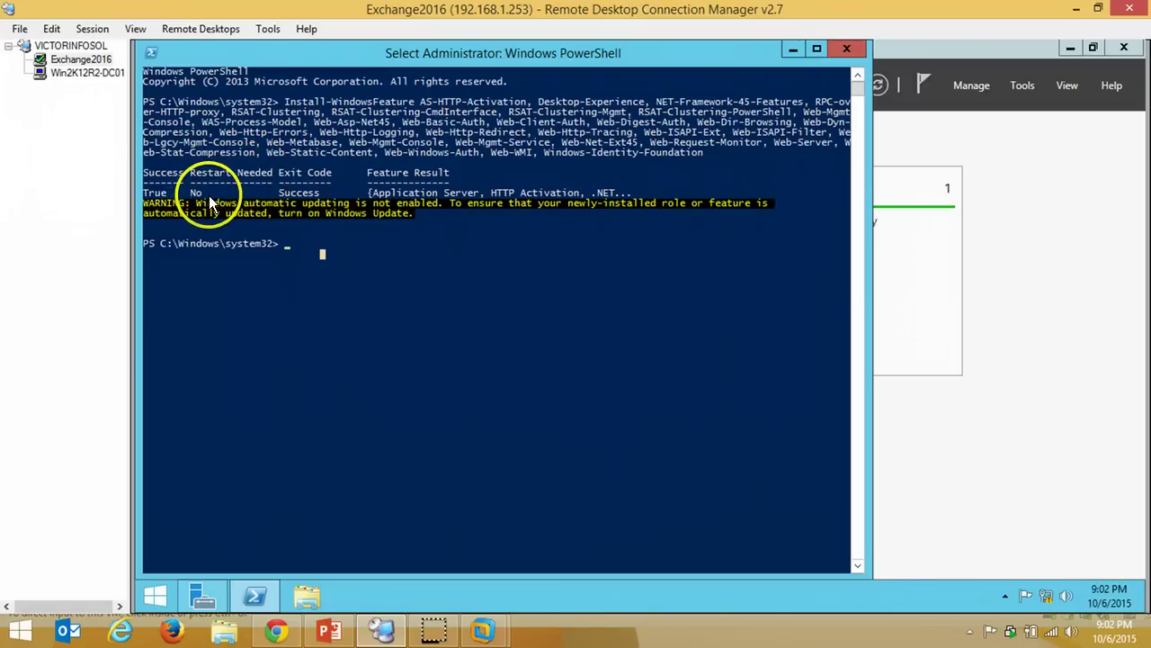
Close PowerShell and restart the Exchange2016 server with the reason Other (Unplanned)
click(859, 49)
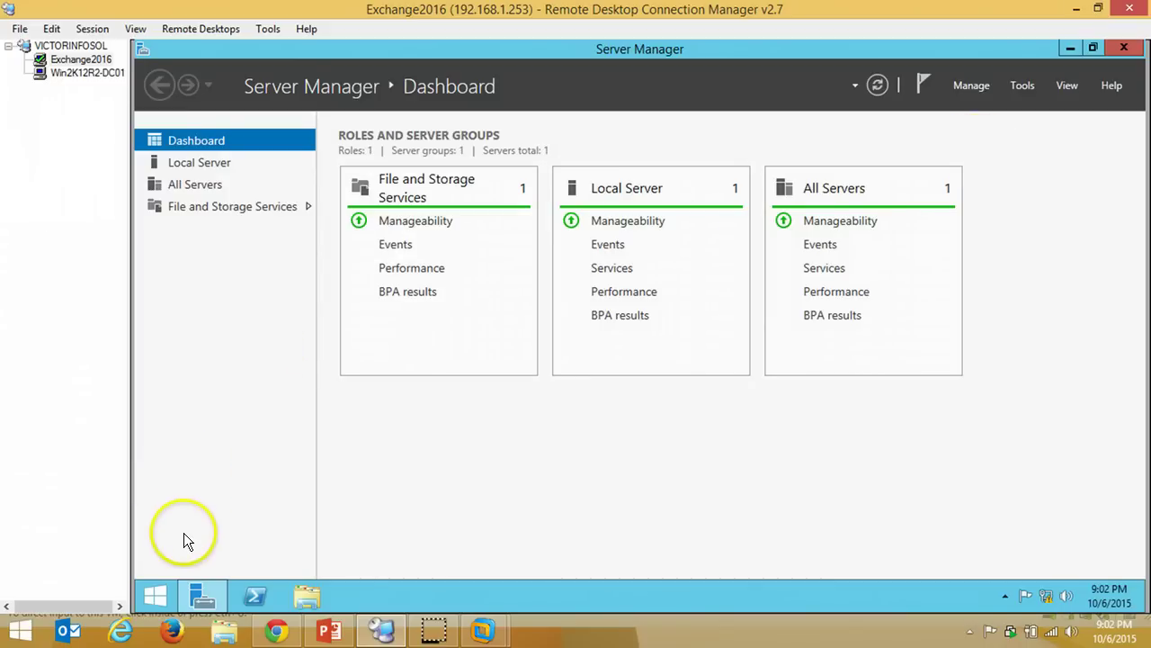
click(155, 596)
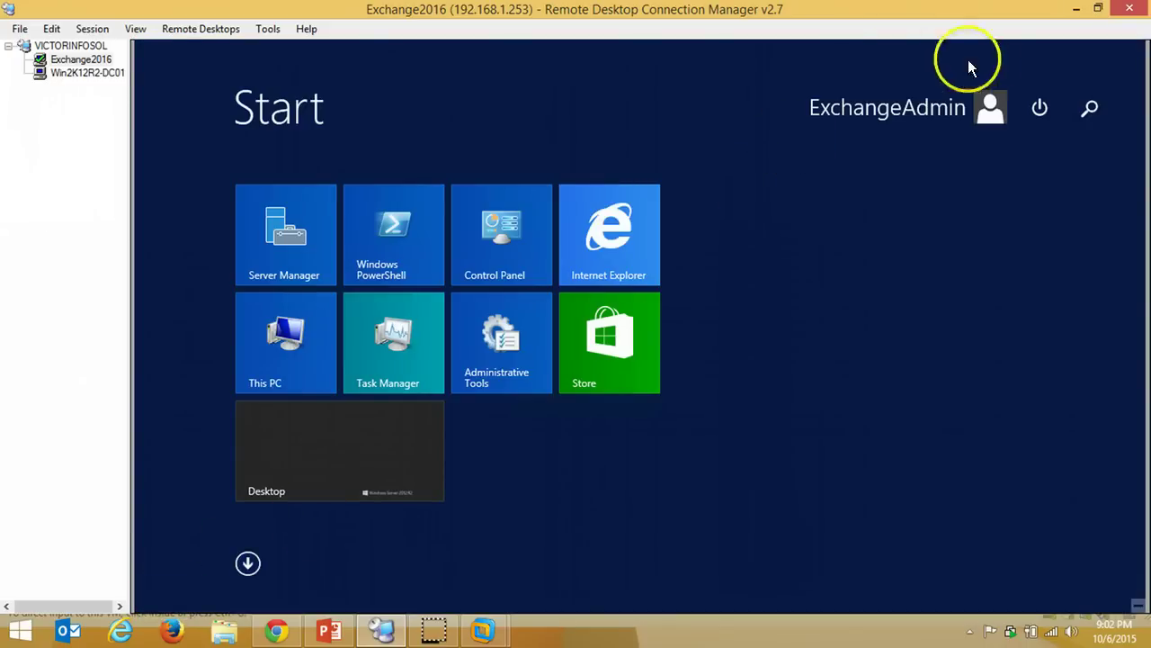
click(1040, 108)
click(1024, 225)
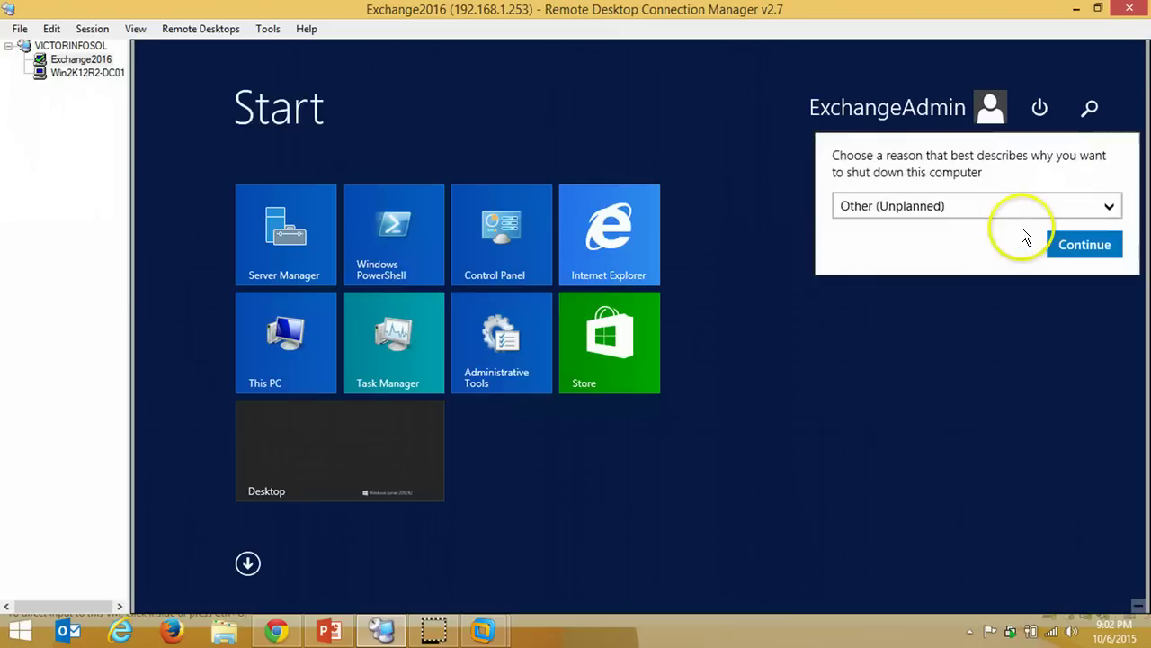
click(1071, 243)
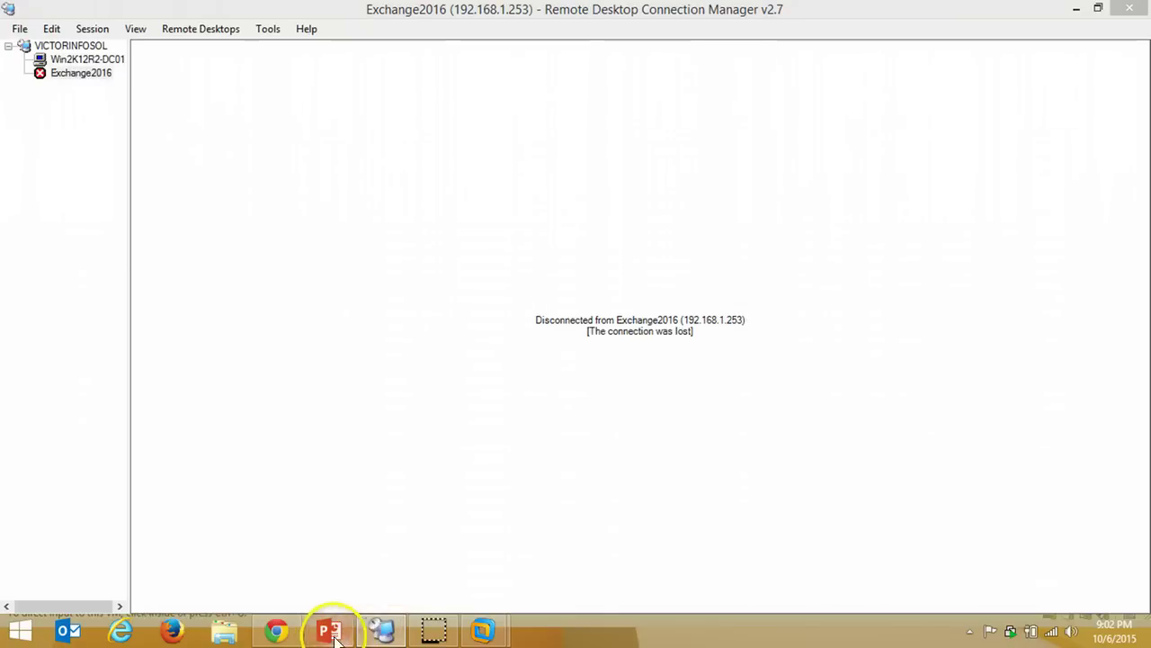
Review the Step 6 instruction on running Exchange Server 2016 Setup in PowerPoint, and minimize the presentation
click(329, 630)
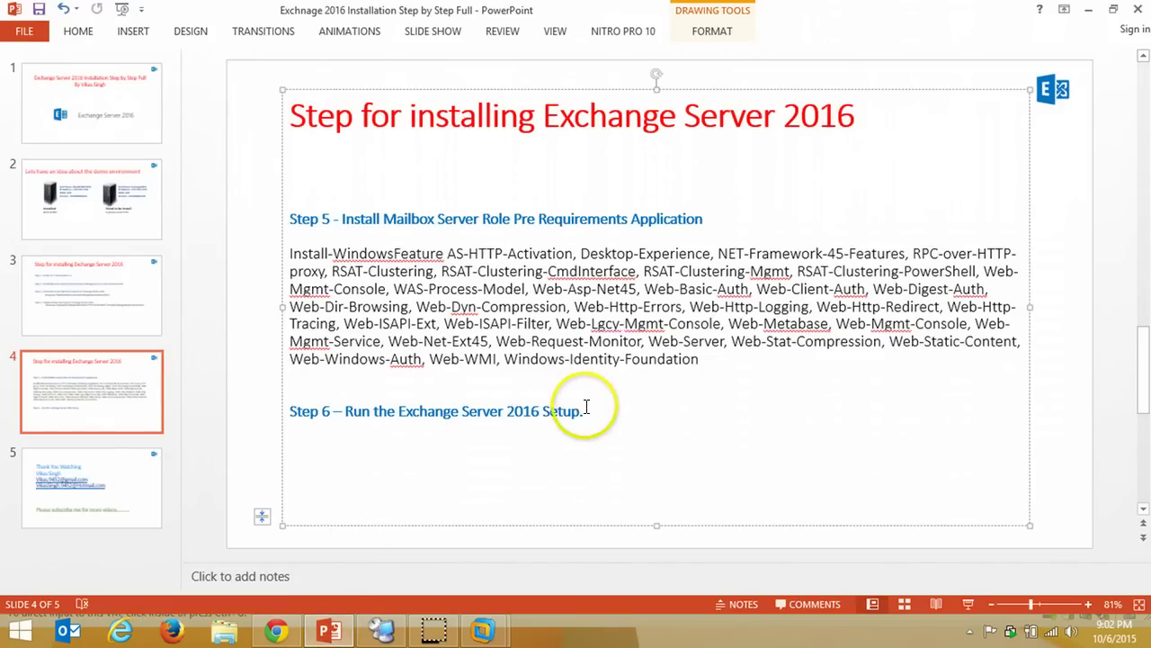
drag(584, 410, 289, 411)
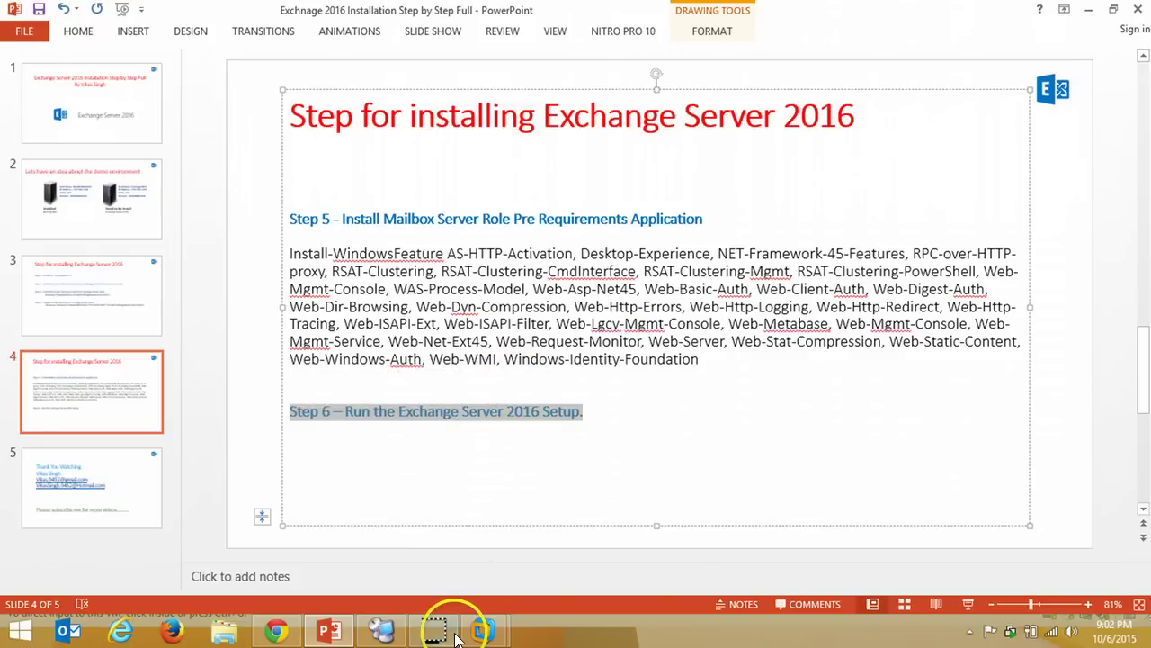
click(1091, 9)
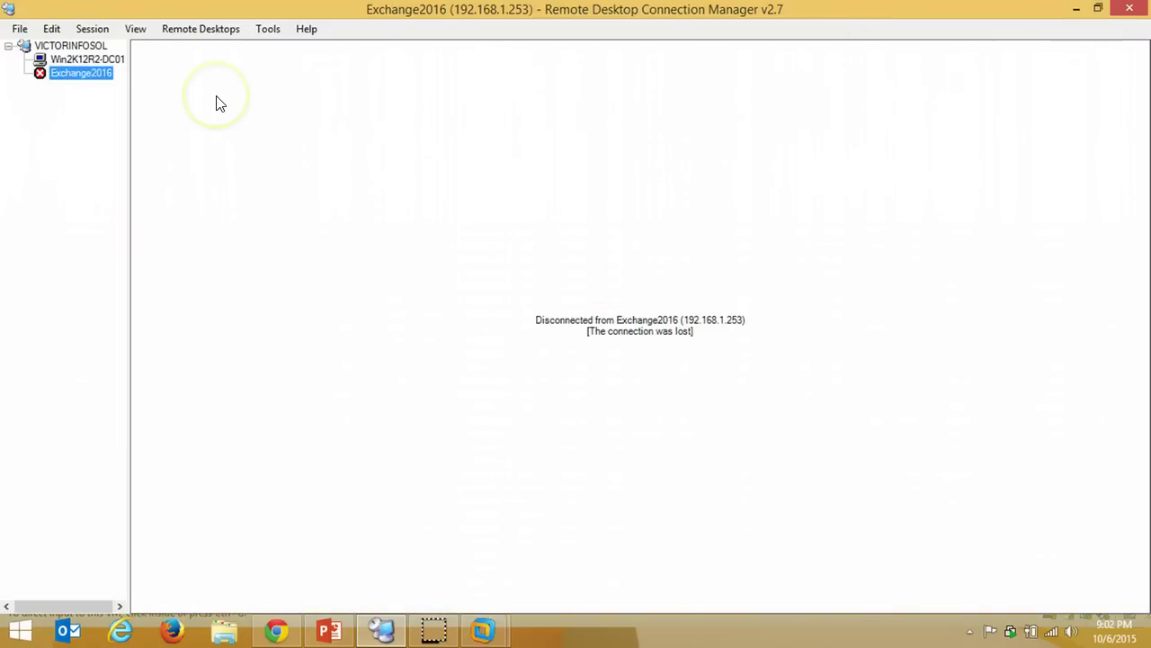
Check the Step 6 instruction in PowerPoint and launch Exchange Server 2016 Setup from DVD Drive (E:) Exchange2016-x64 on the Exchange2016 server, approving the elevation request
click(328, 630)
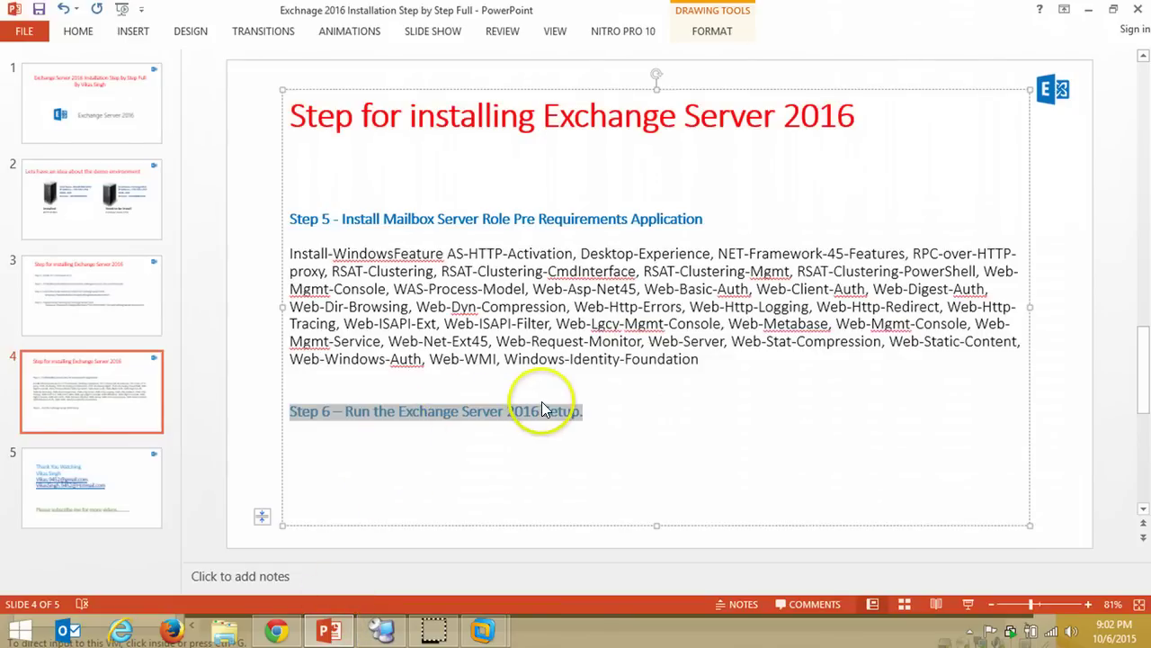
click(329, 631)
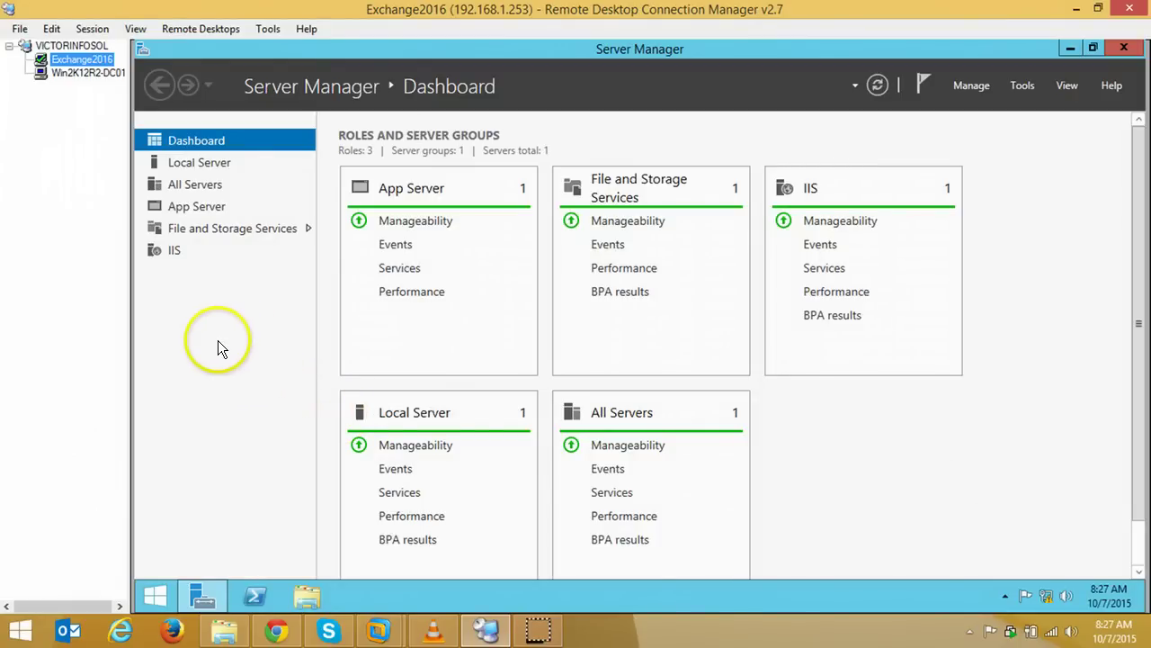
click(204, 594)
double_click(163, 165)
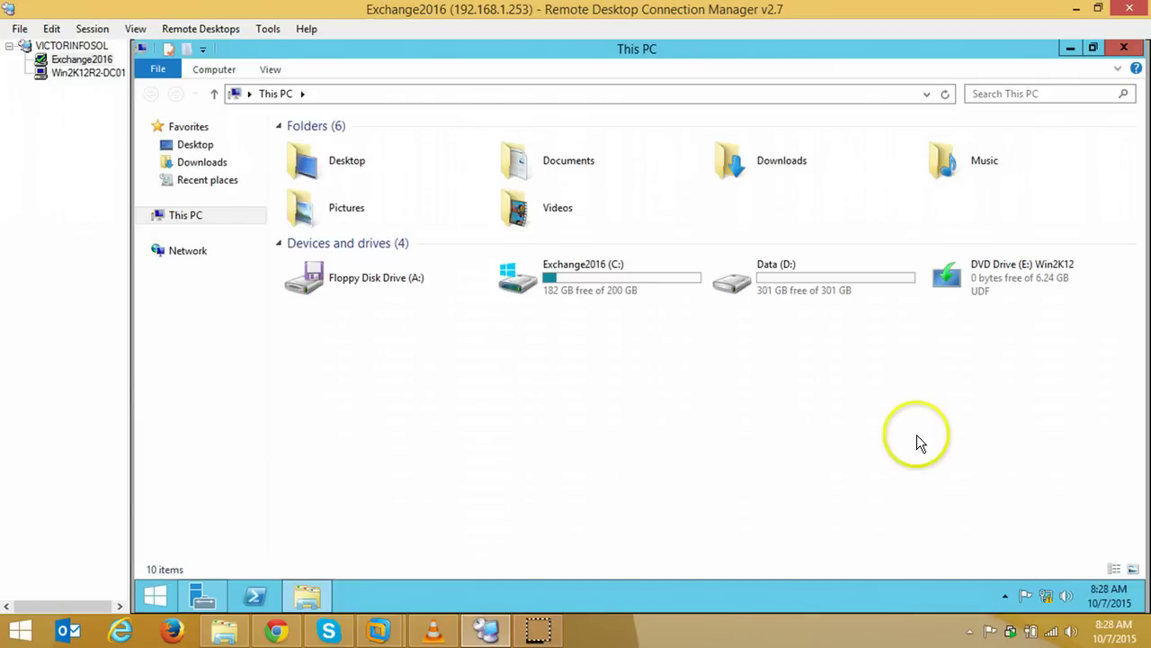
click(997, 277)
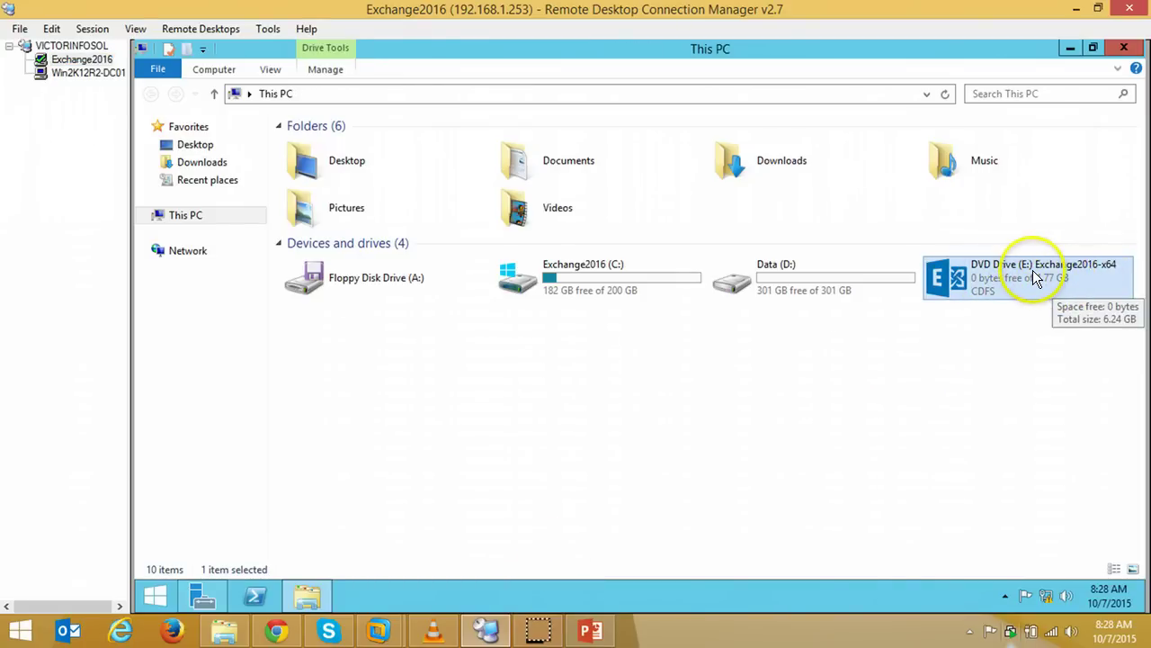
double_click(1032, 271)
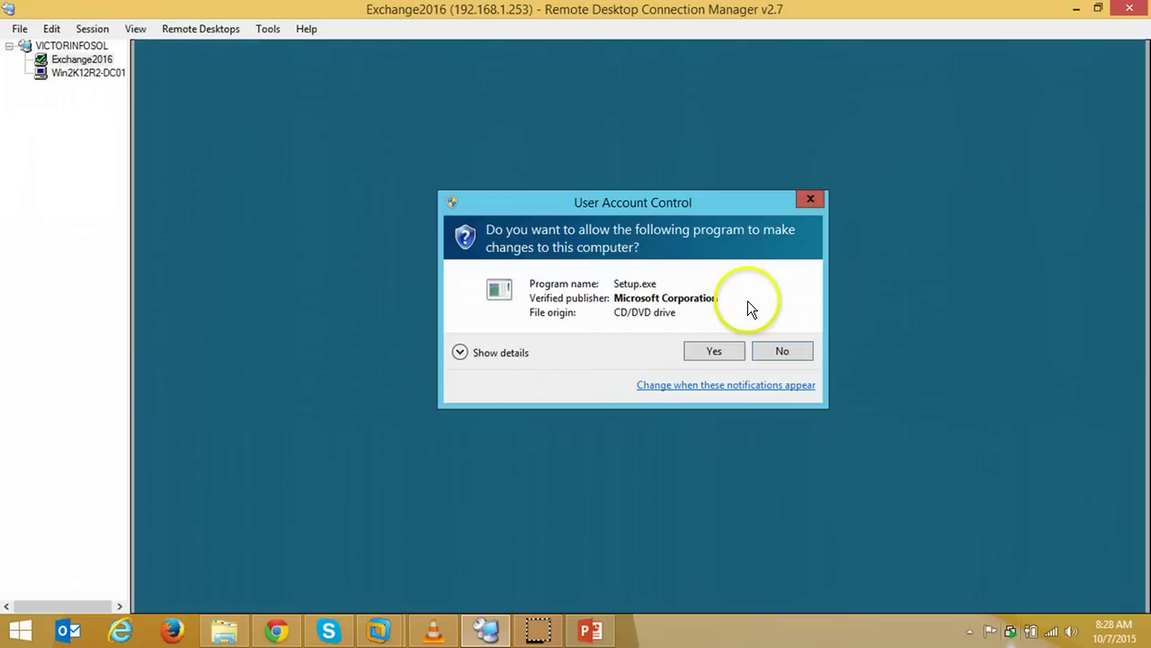
click(714, 357)
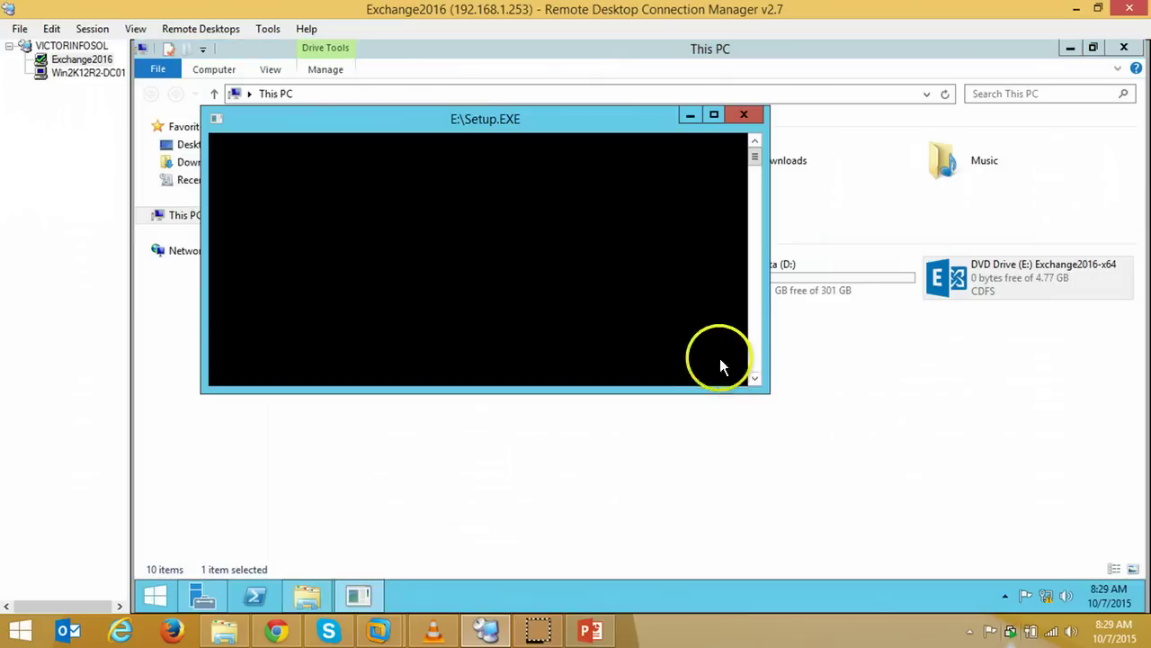
click(1070, 49)
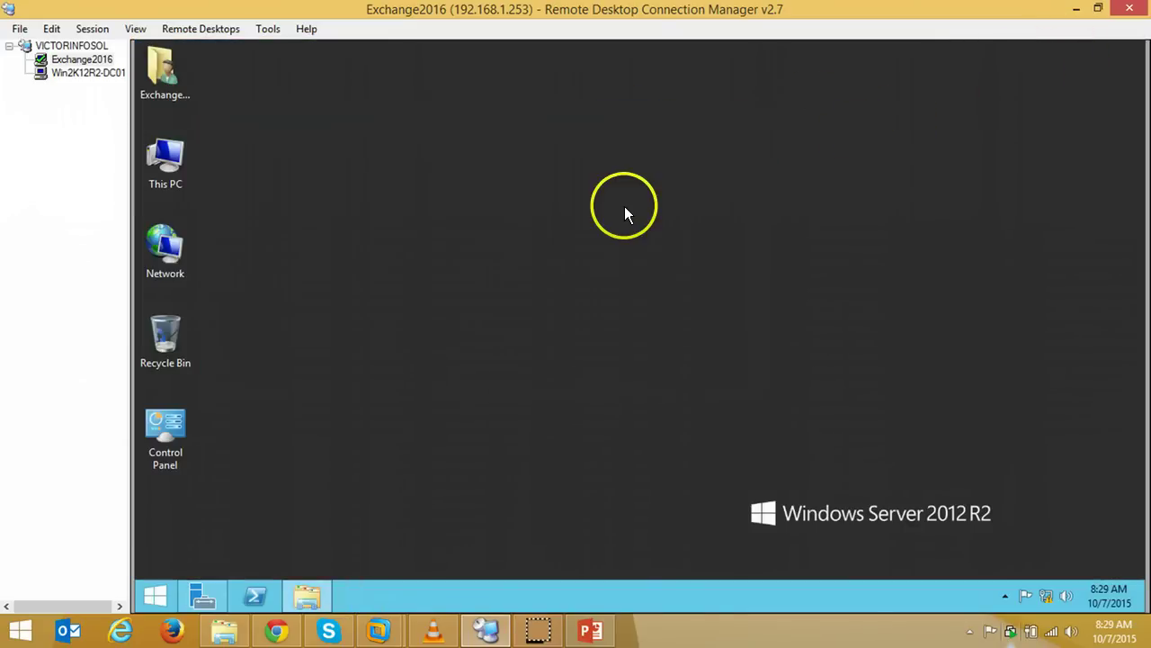
Review the Step 6 line on slide 4 in PowerPoint while Setup loads, and return to the remote session
right_click(521, 233)
click(527, 239)
click(590, 629)
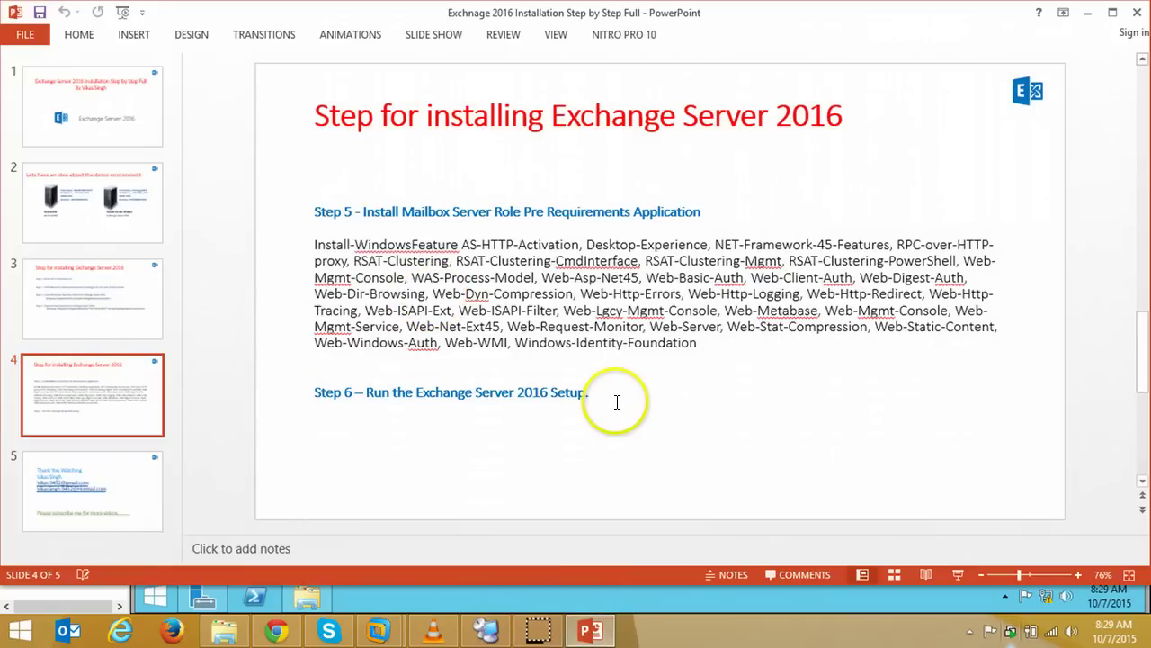
drag(615, 399, 310, 387)
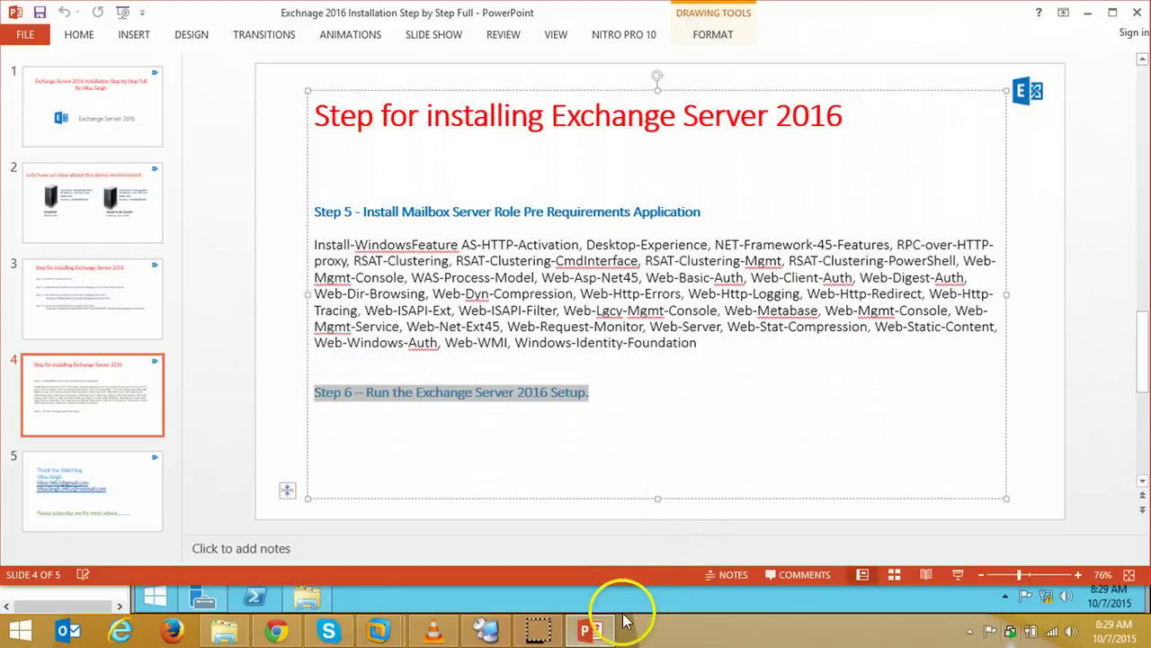
click(596, 630)
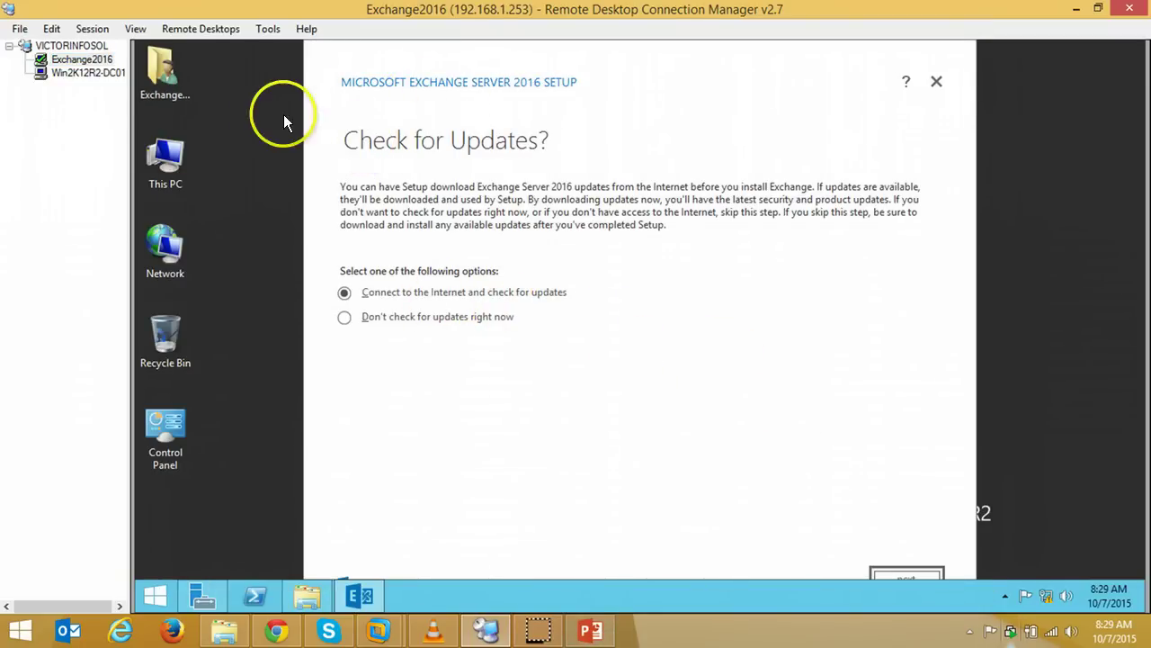
Choose "Don't check for updates right now" in Exchange Server 2016 Setup and continue to file copying
click(482, 319)
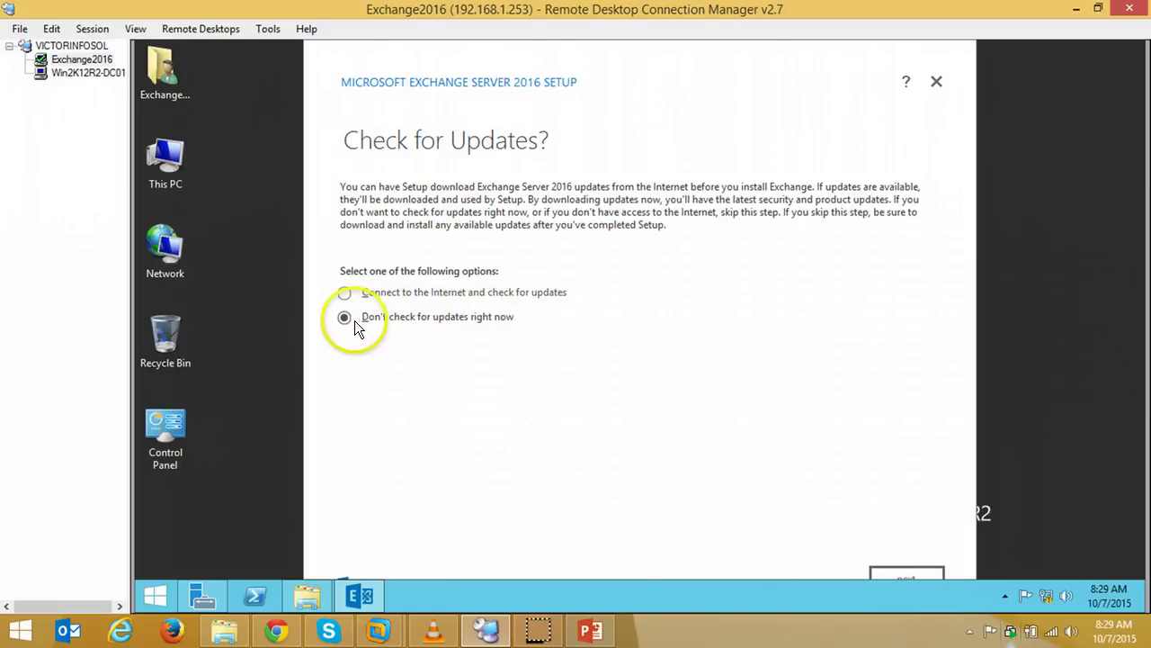
click(887, 570)
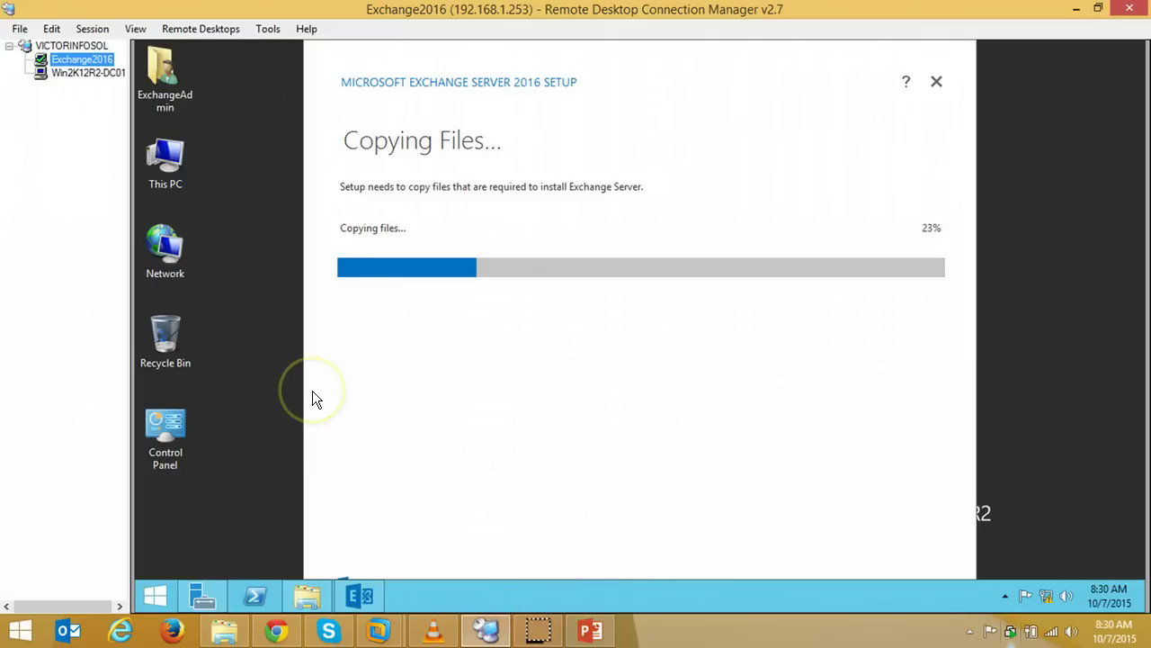
click(384, 320)
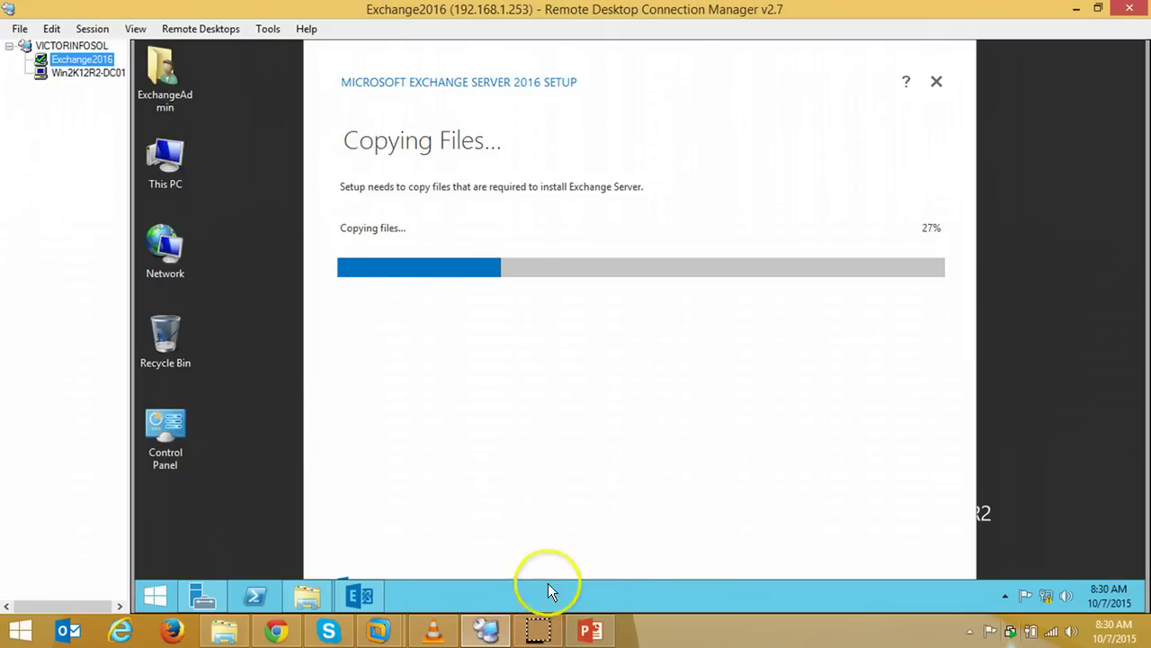
click(537, 629)
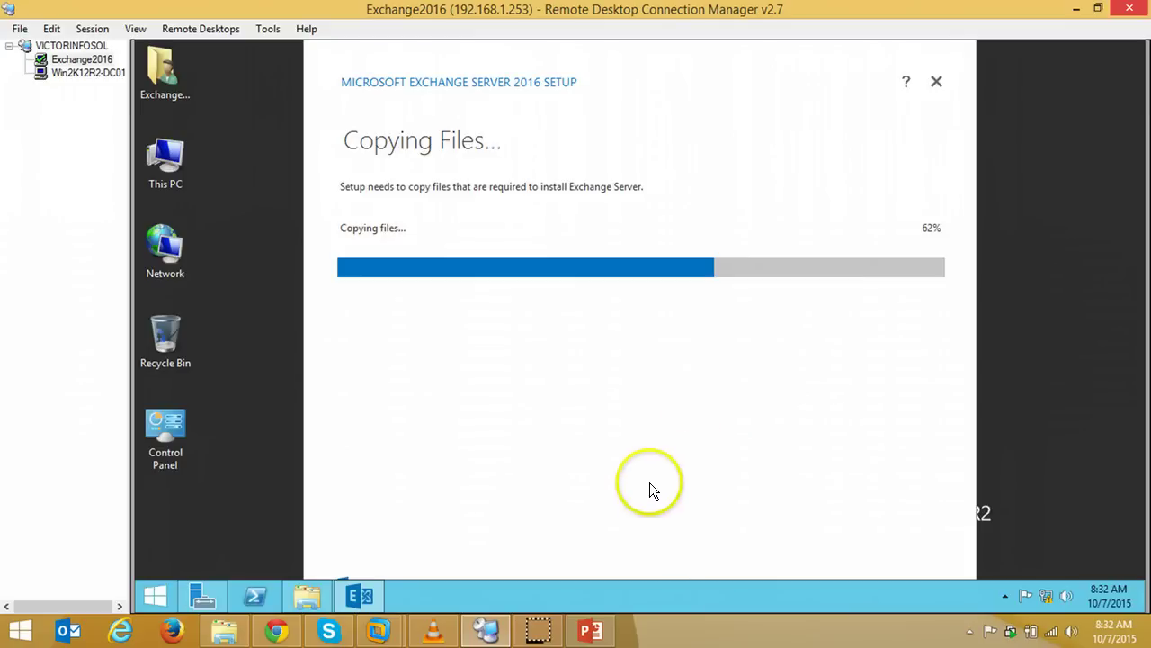
click(360, 13)
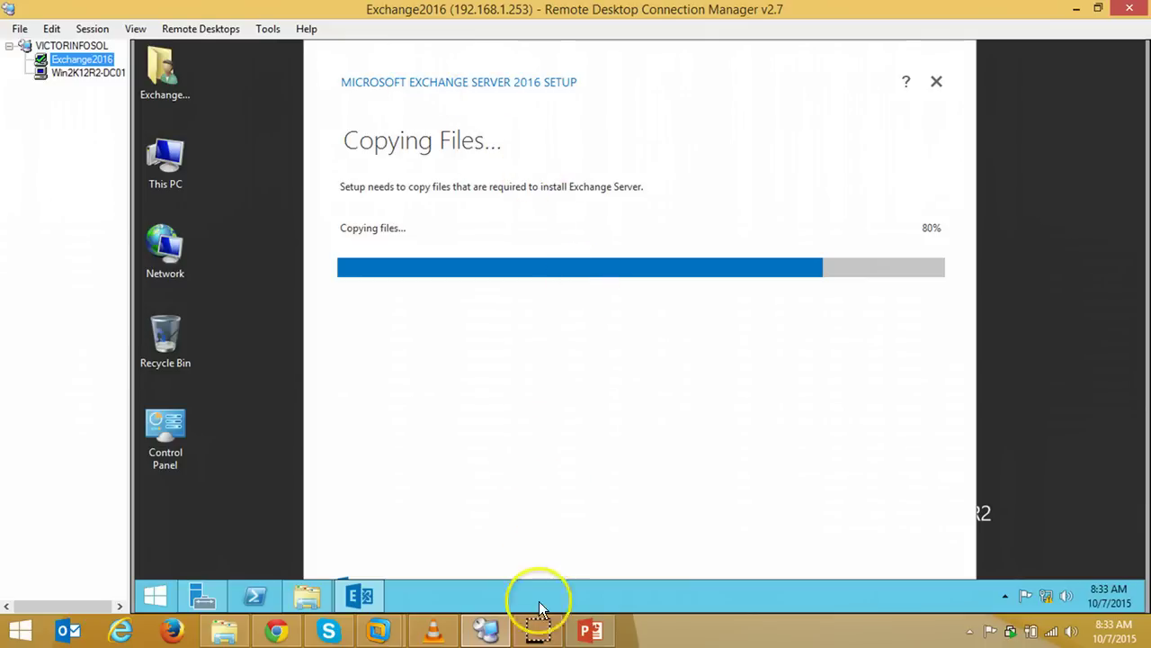
mouse_move(545, 634)
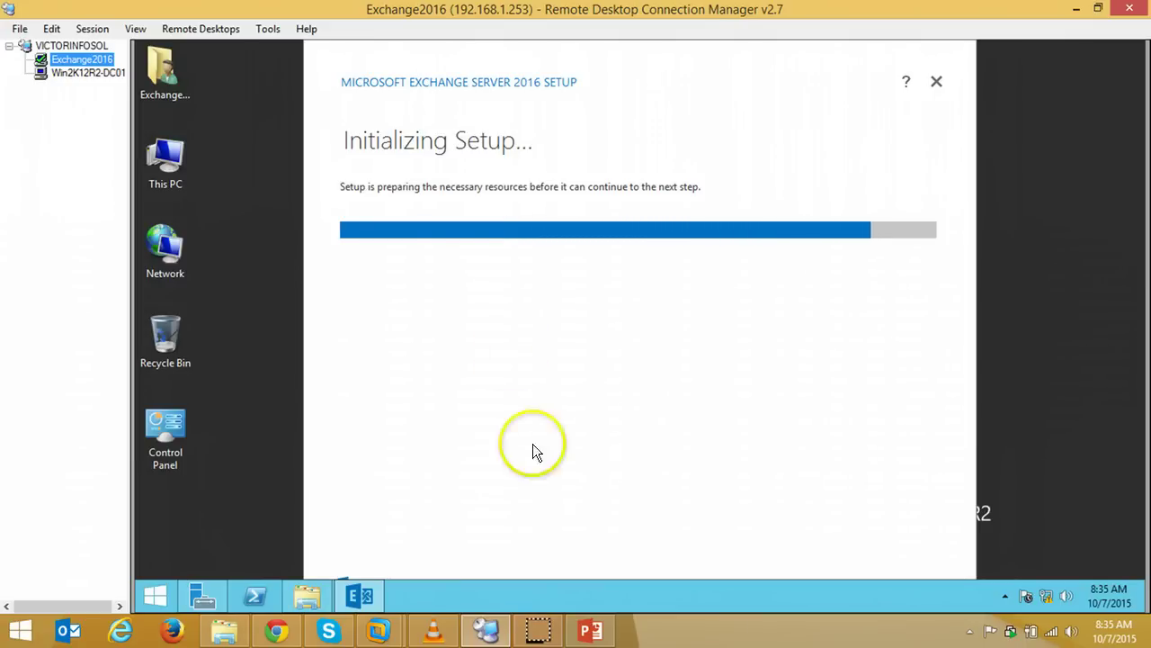
click(546, 635)
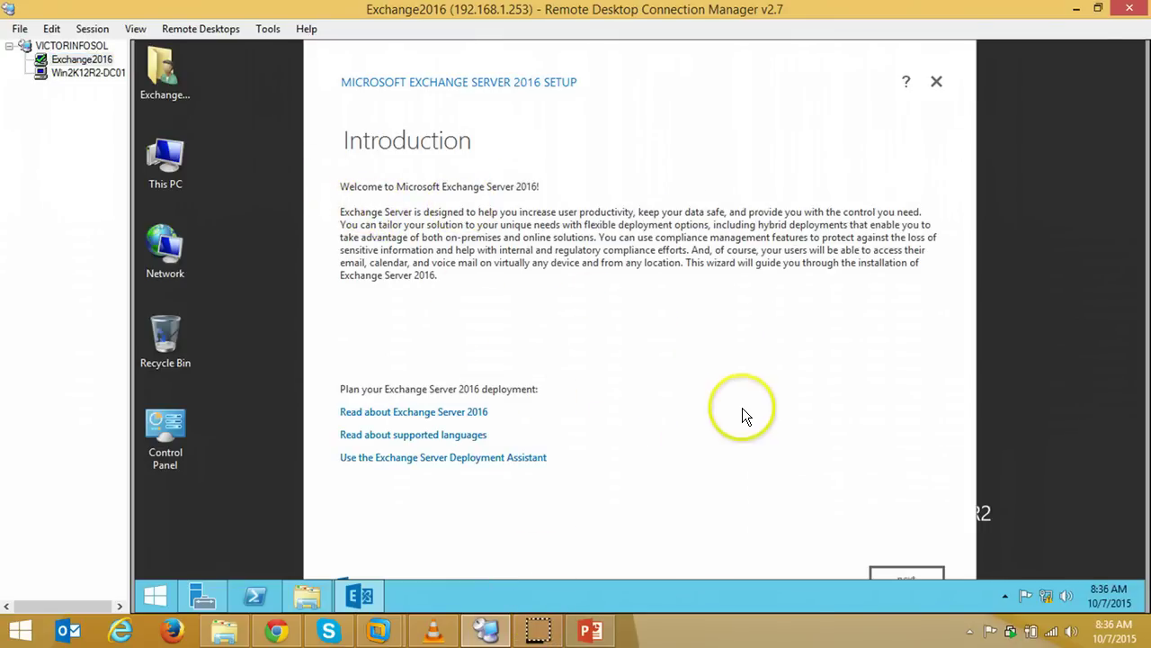
Continue past the Setup introduction, accept the license agreement terms, and keep "Use recommended settings"
click(913, 573)
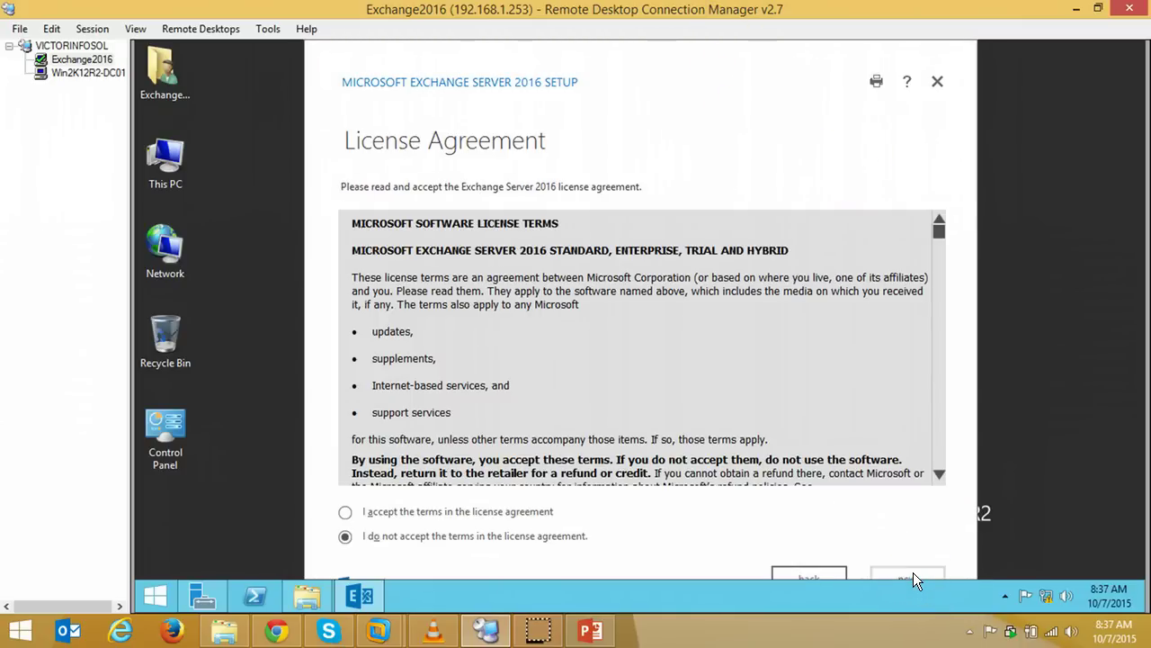
click(411, 510)
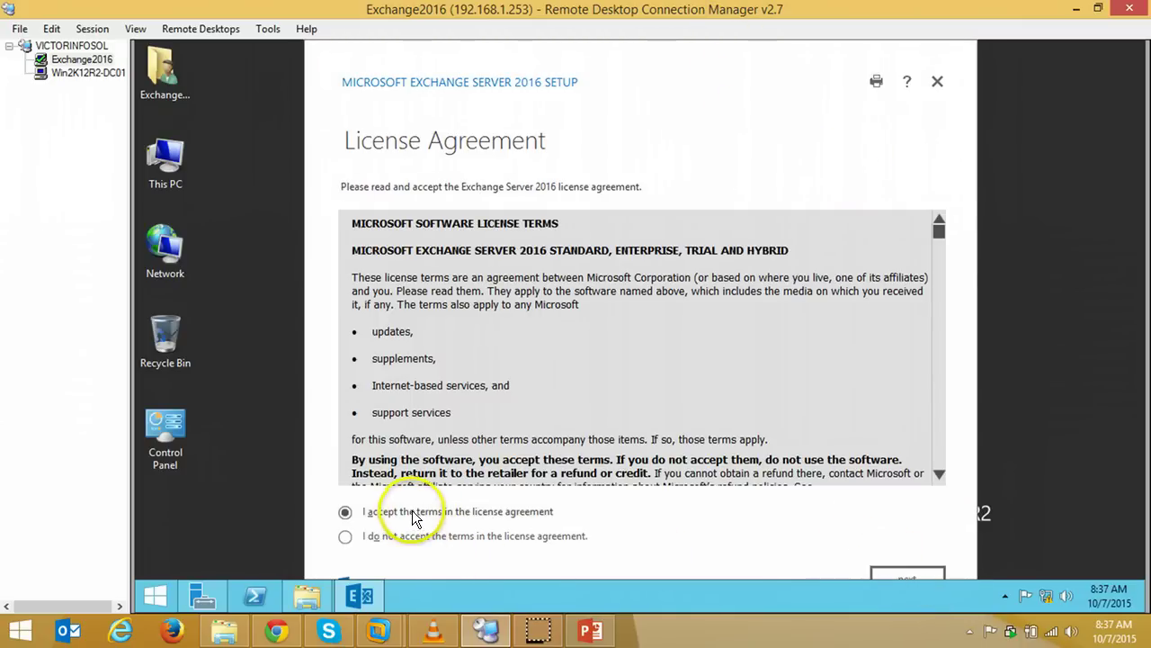
click(923, 573)
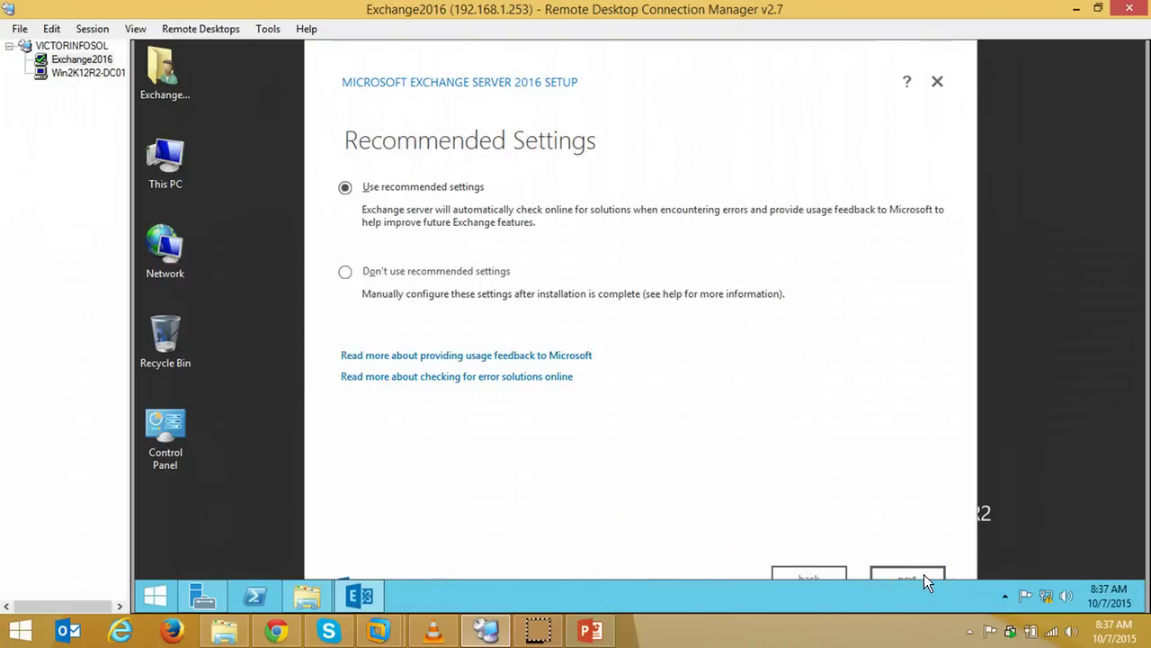
click(253, 355)
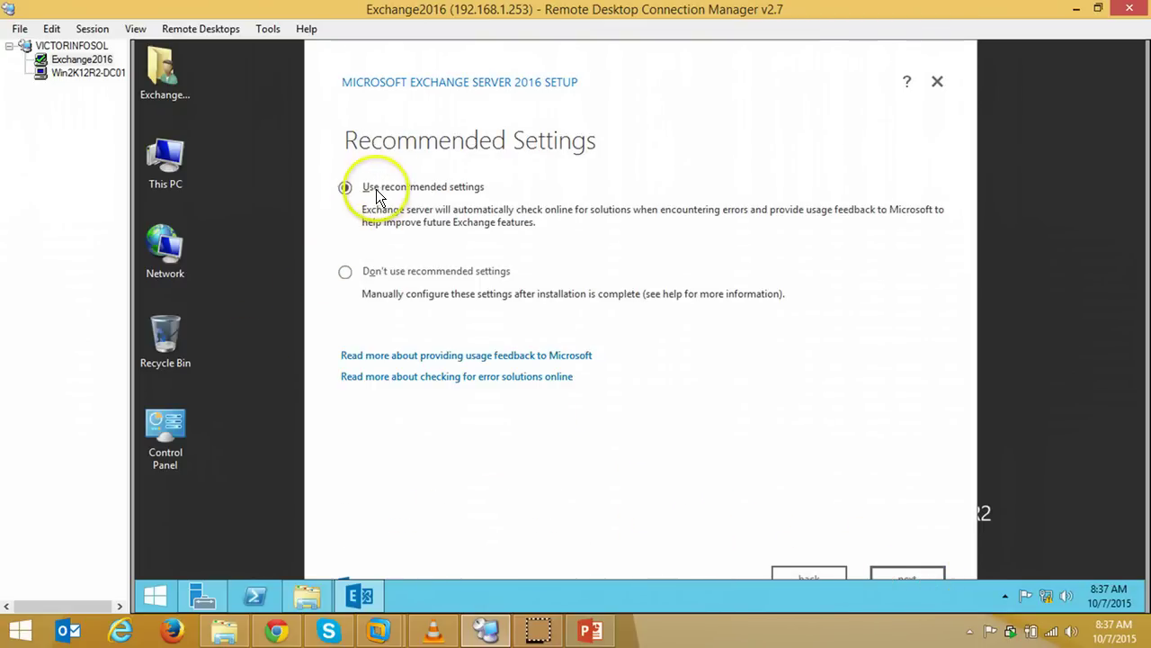
click(910, 576)
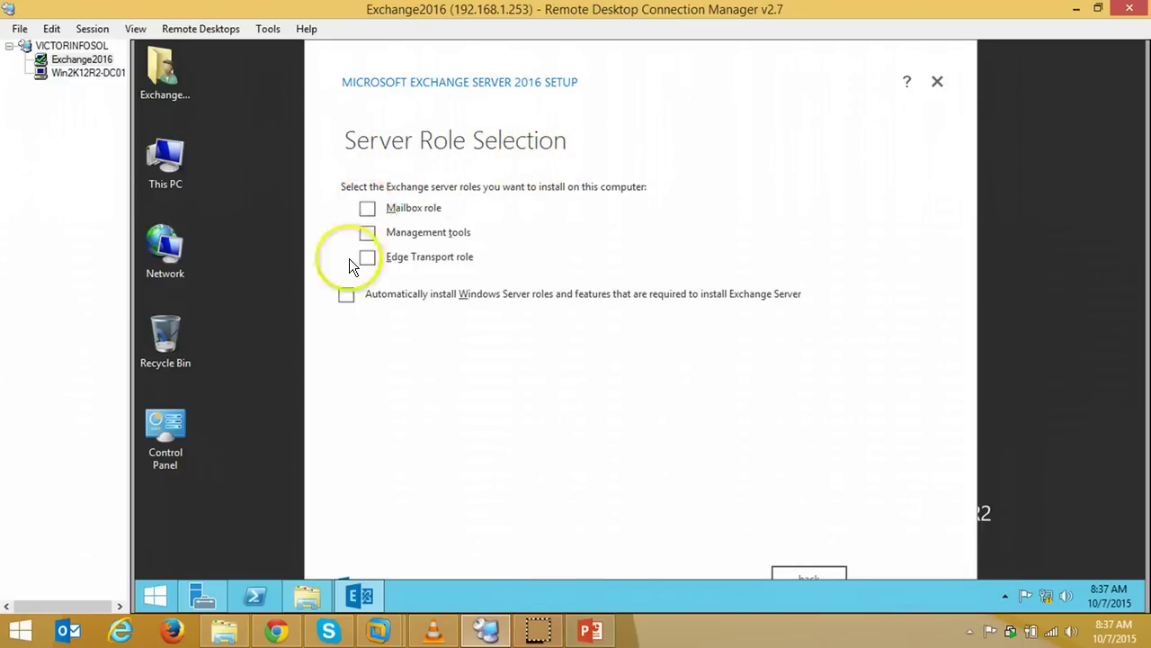
Select the Mailbox role for installation and keep the default path C:\Program Files\Microsoft\Exchange Server\V15
click(367, 209)
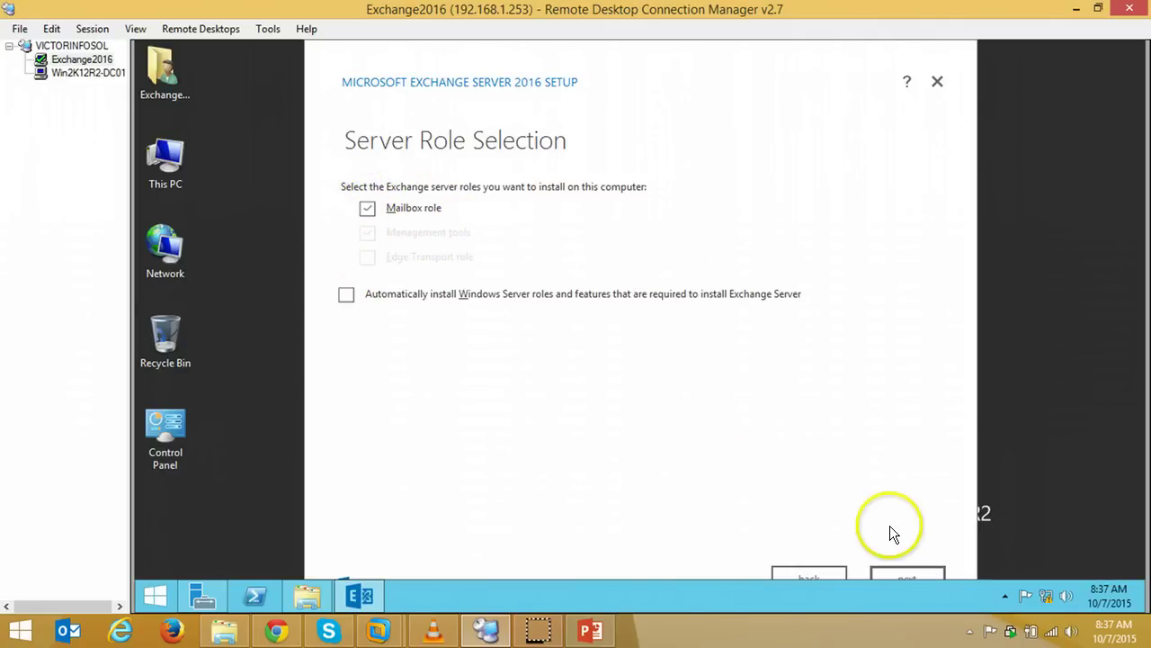
click(912, 576)
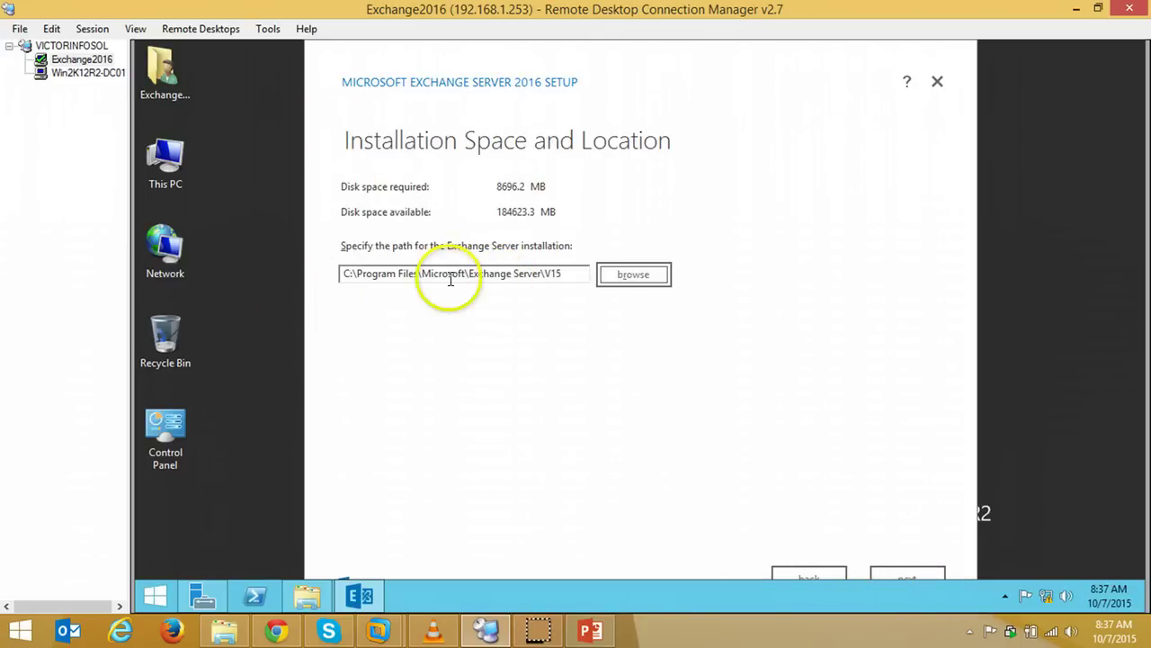
drag(567, 274, 249, 231)
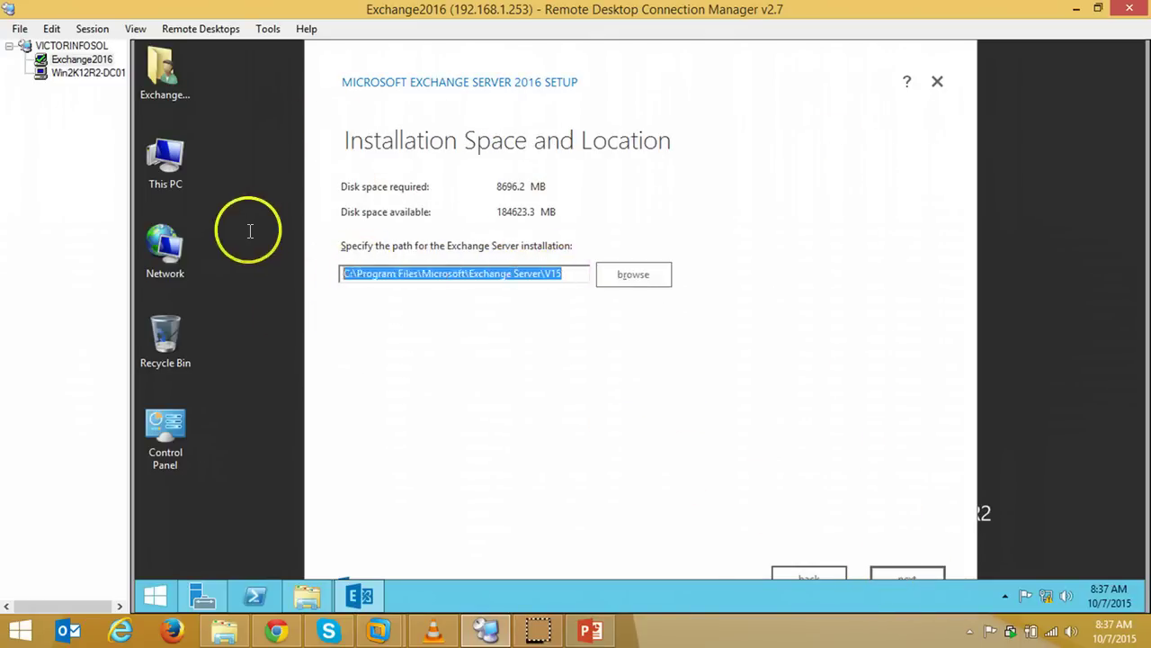
click(891, 573)
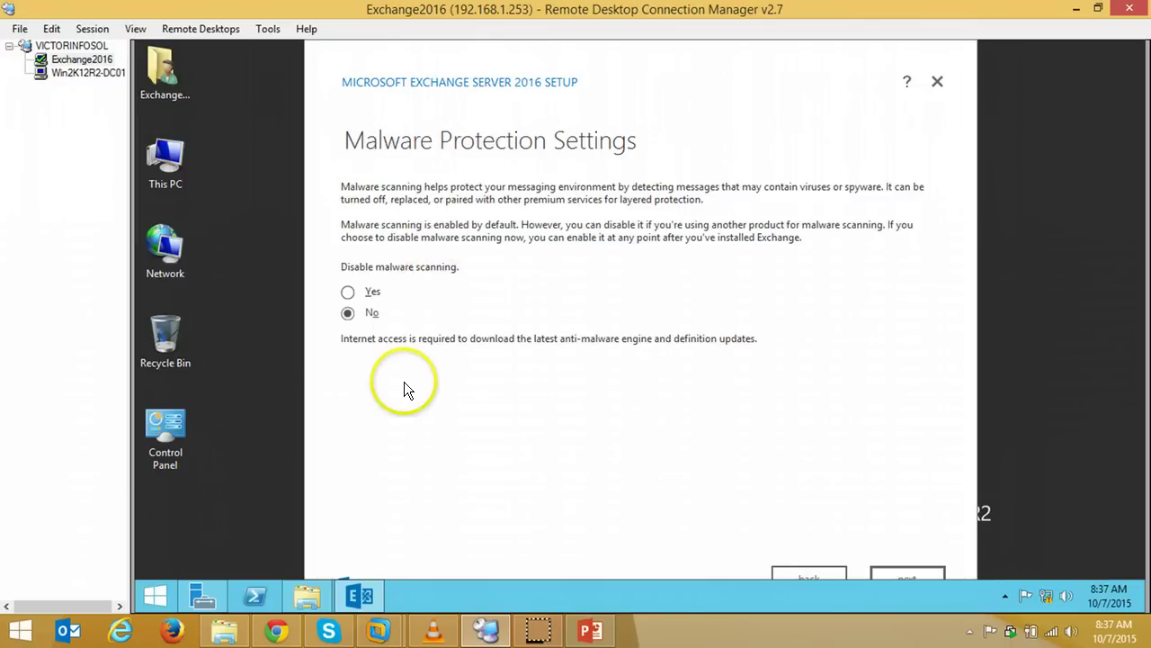
Keep "Disable malware scanning" set to No and start the Exchange installation once the readiness checks finish
click(912, 571)
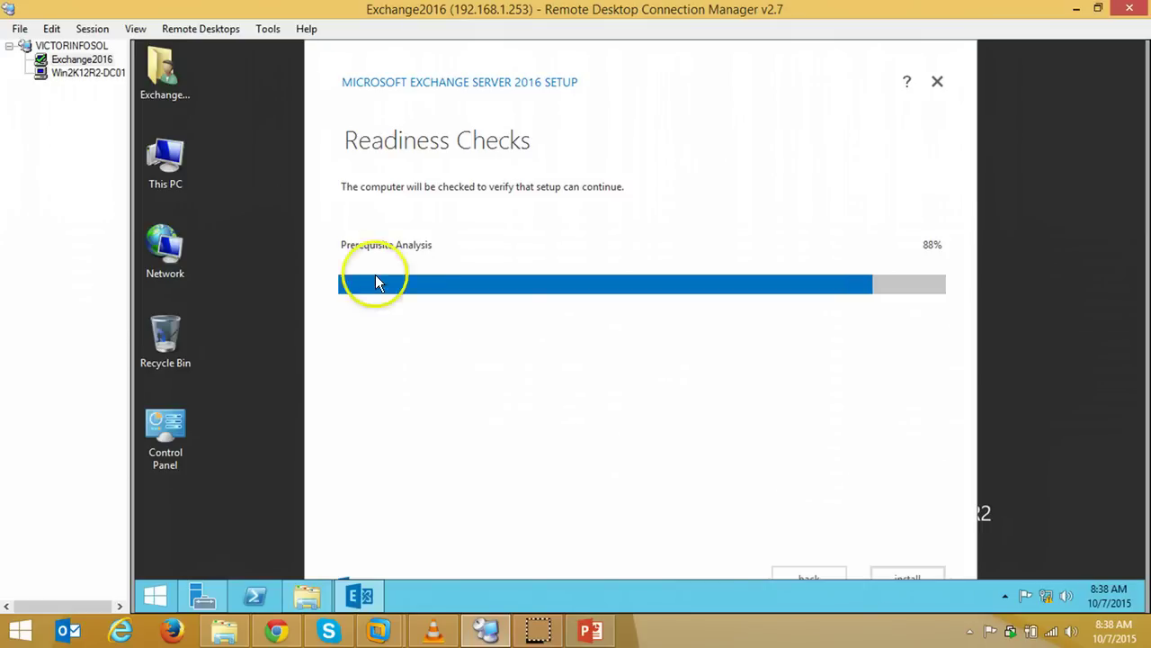
click(540, 631)
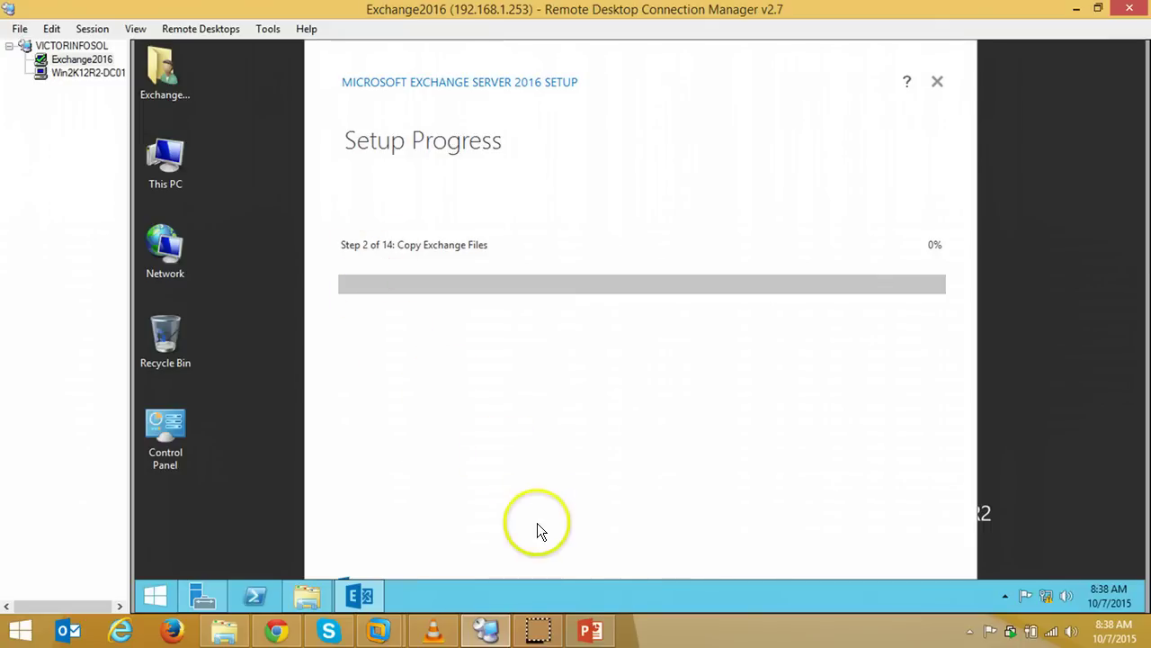
Revisit the Step 6 slide in PowerPoint, switch to closing slide 5, and minimize the presentation
click(586, 634)
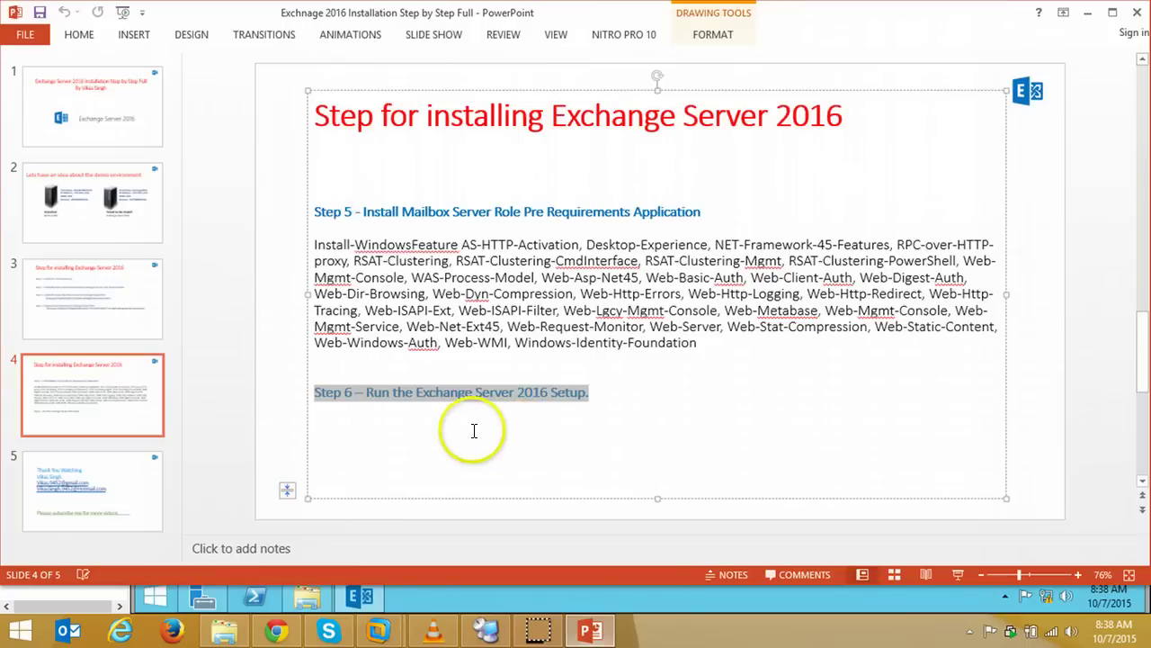
click(674, 403)
click(114, 474)
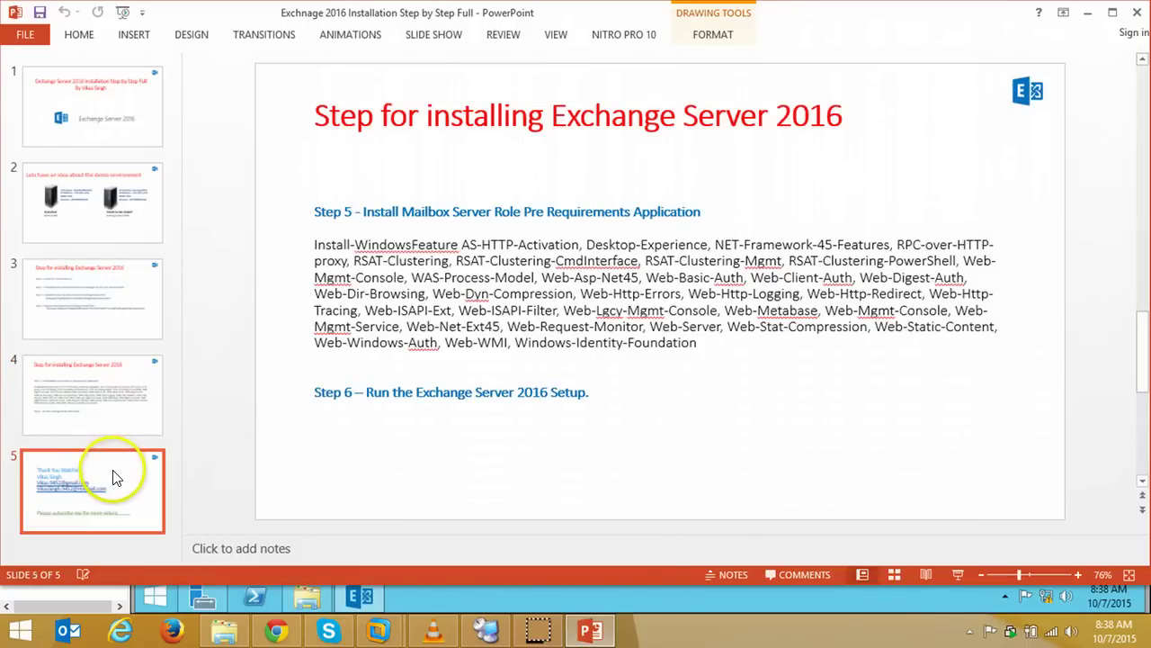
click(1088, 13)
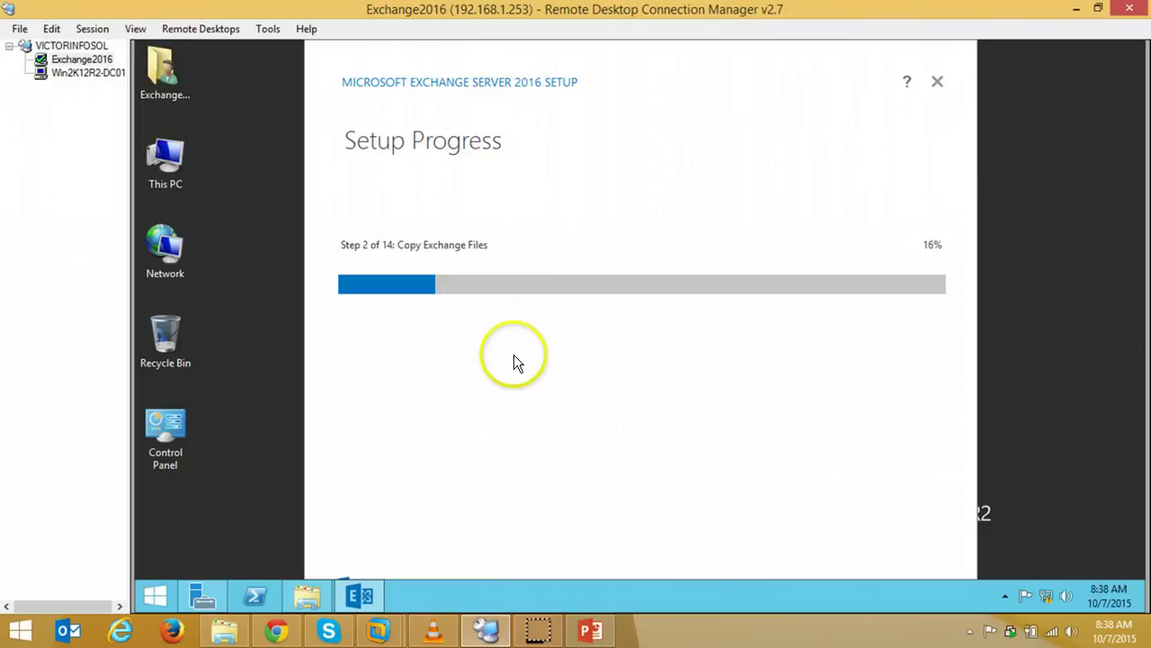
right_click(1058, 222)
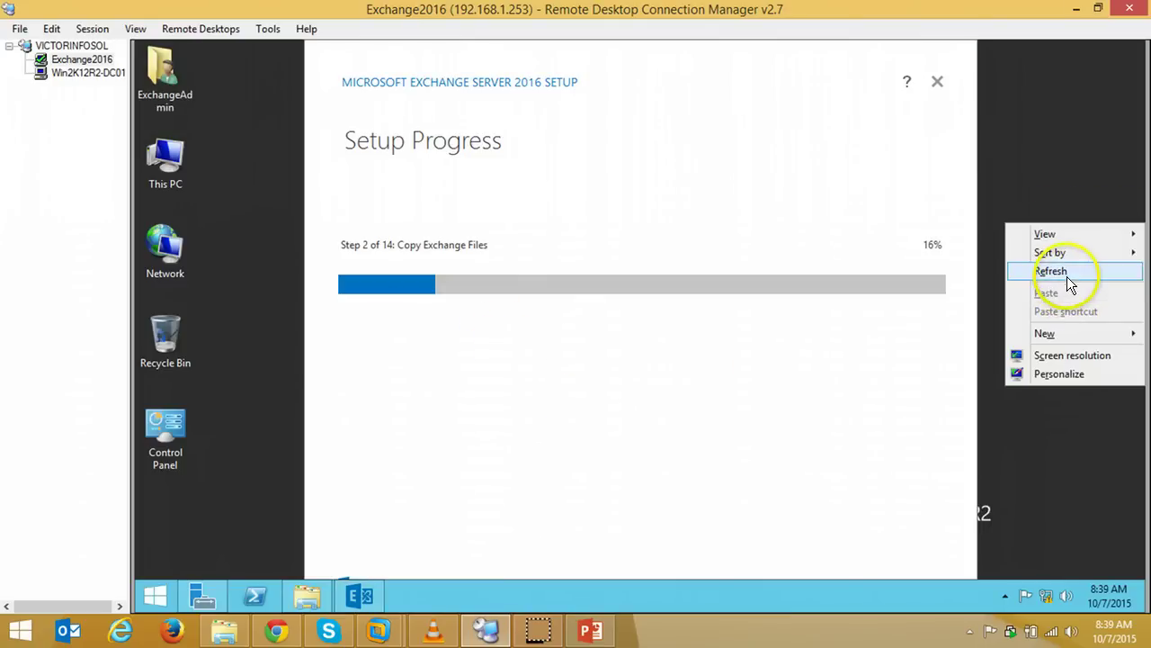
click(1066, 270)
click(681, 208)
click(540, 632)
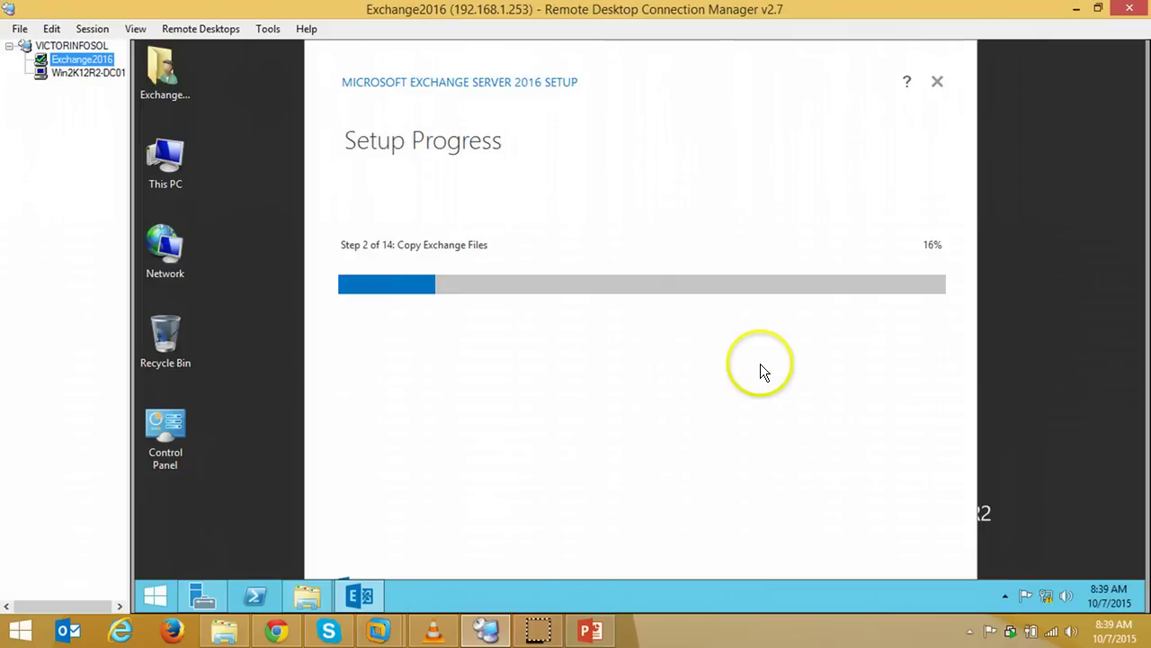
click(614, 333)
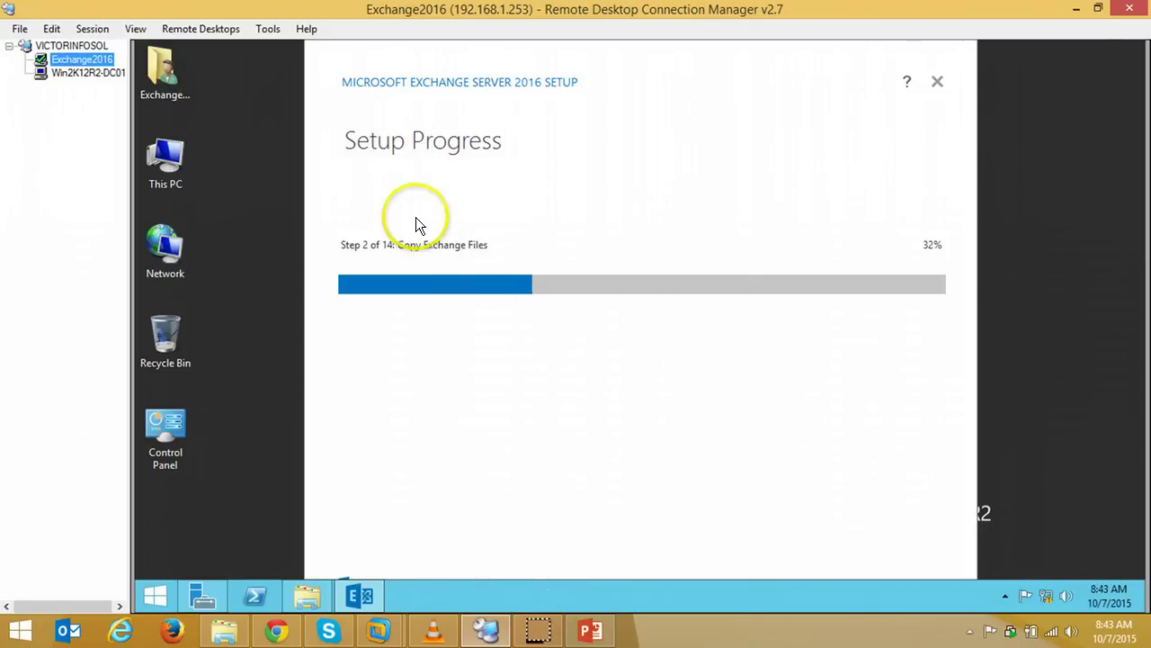
click(364, 248)
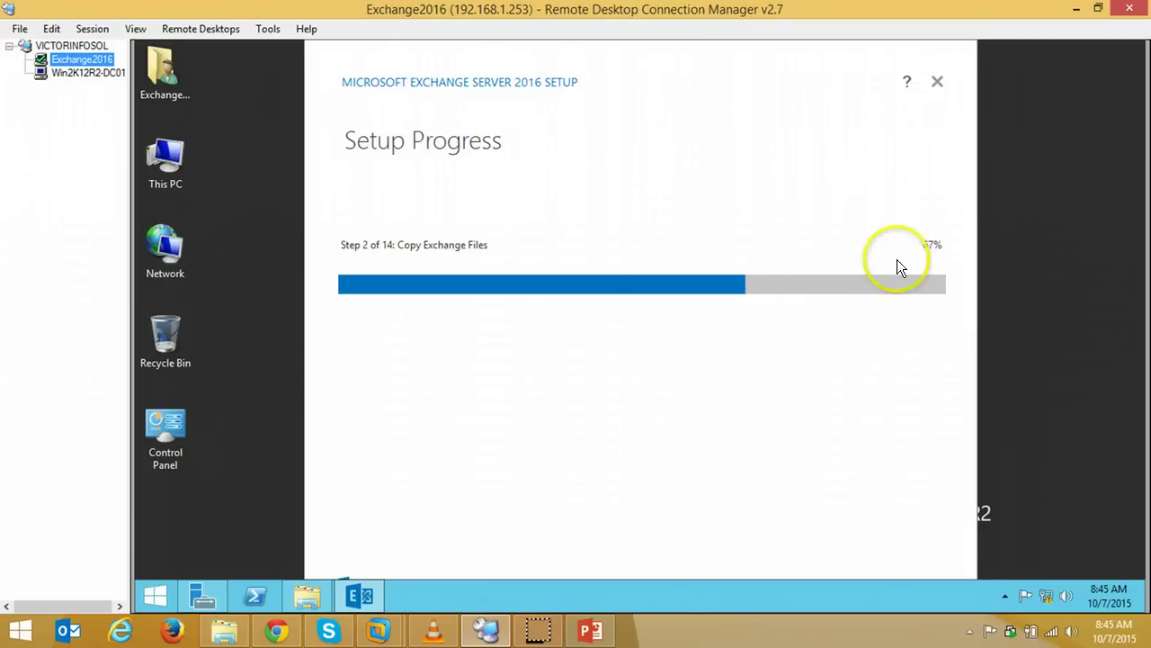
click(743, 415)
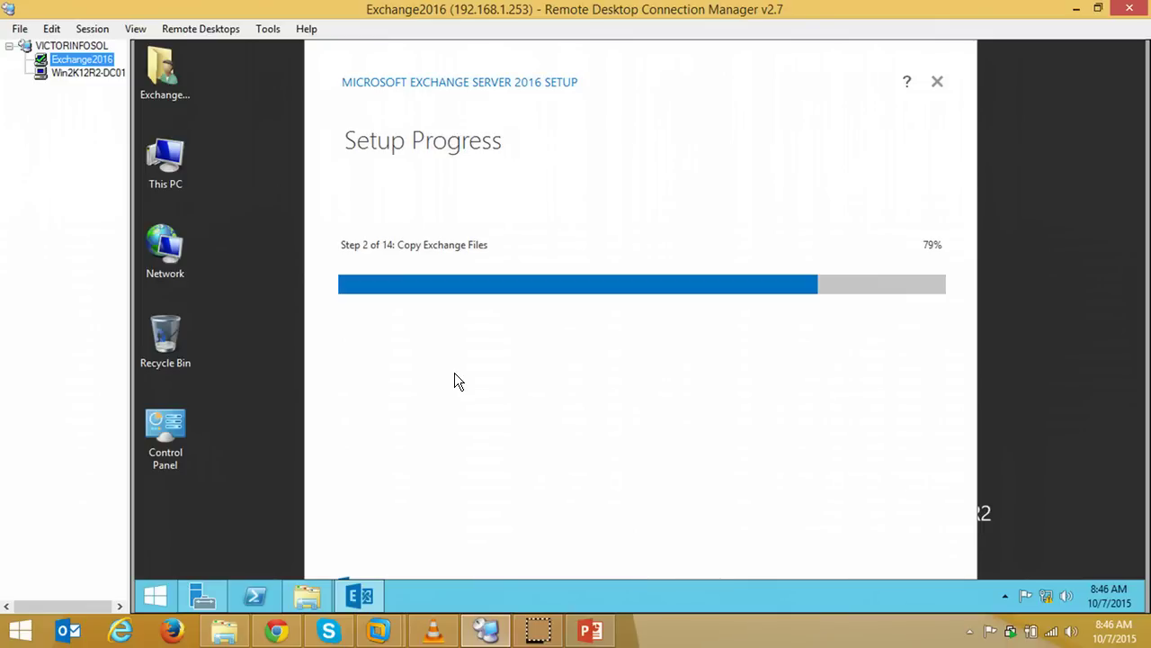
click(584, 409)
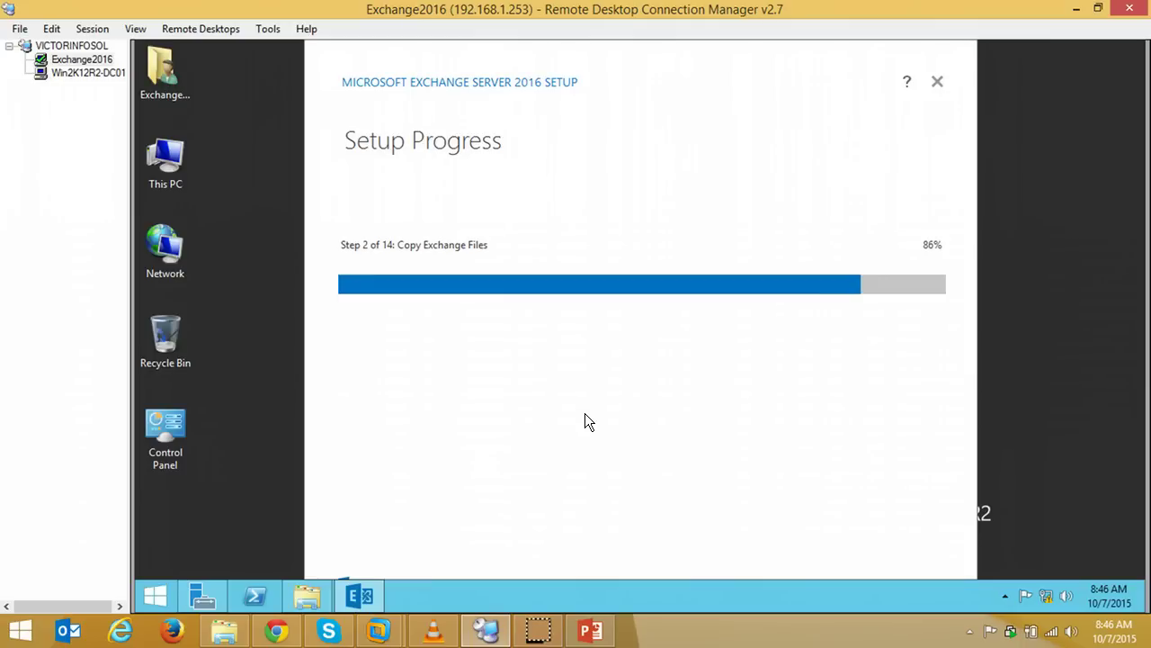
click(533, 627)
click(385, 238)
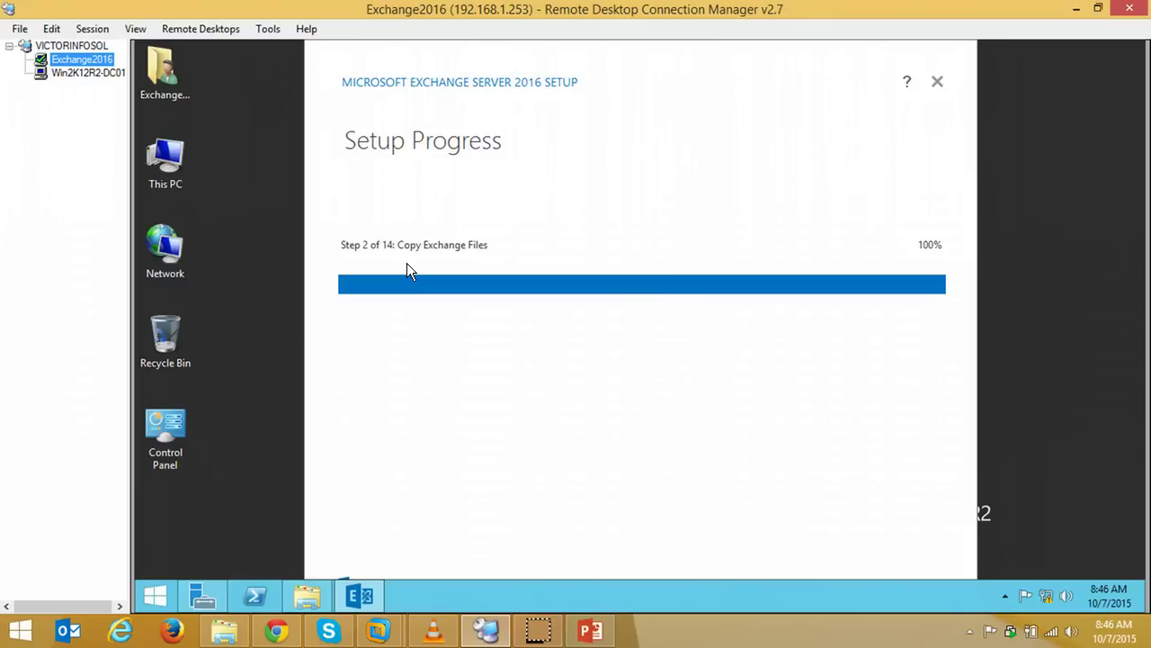
click(575, 425)
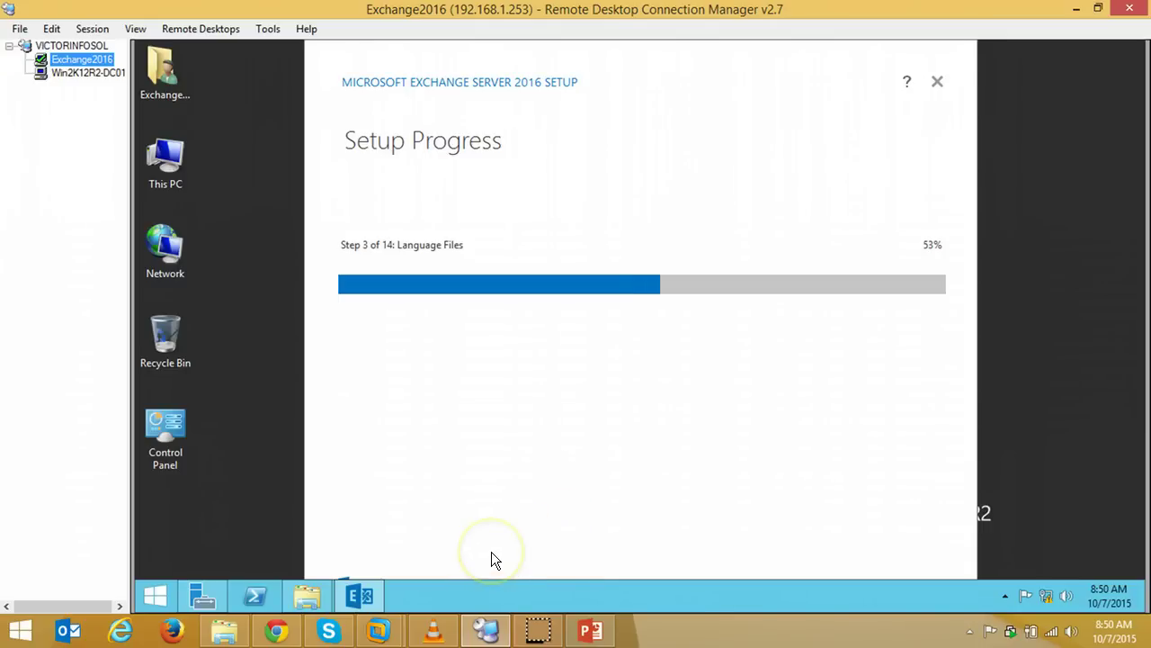
click(437, 626)
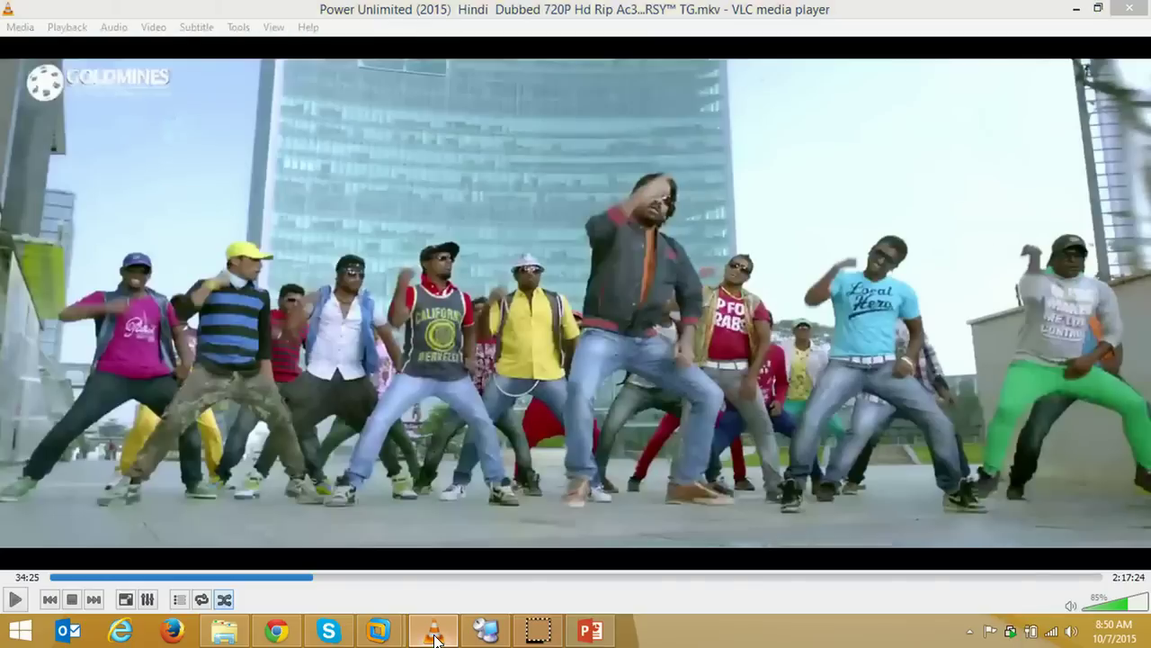
click(434, 637)
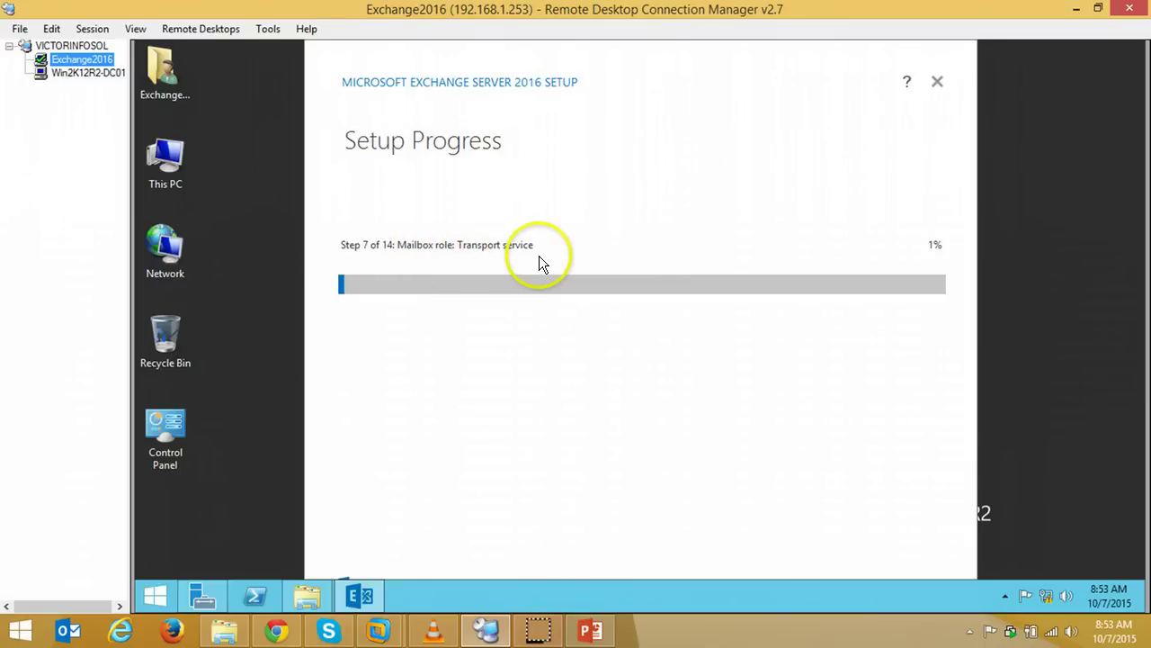
right_click(1040, 212)
click(637, 256)
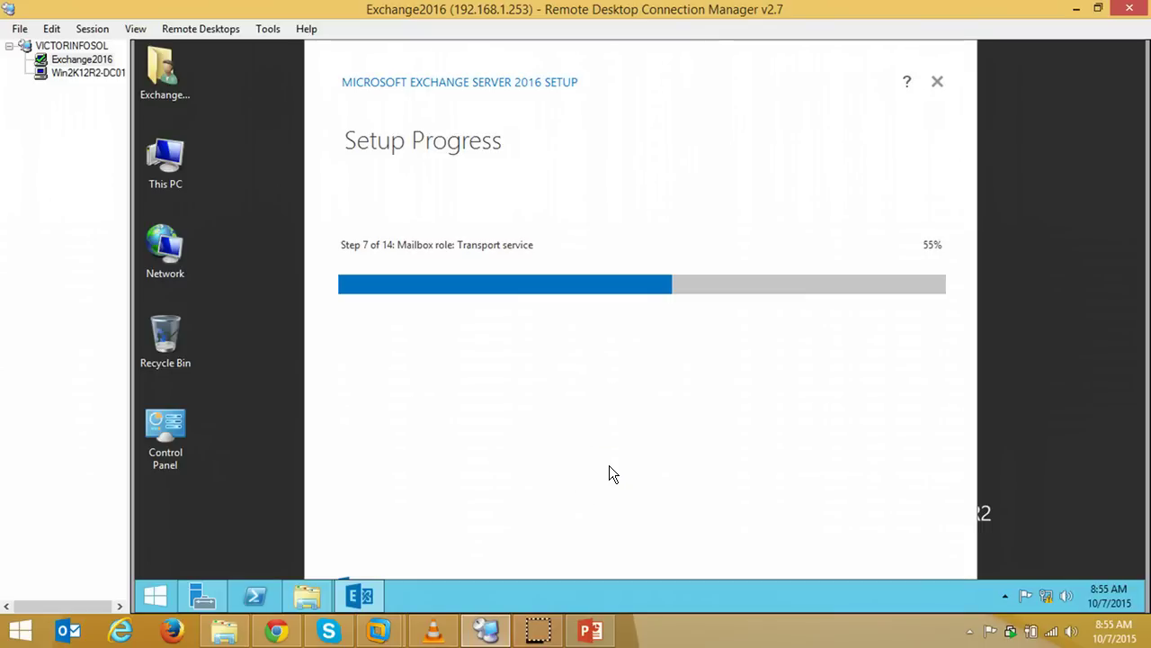
click(545, 619)
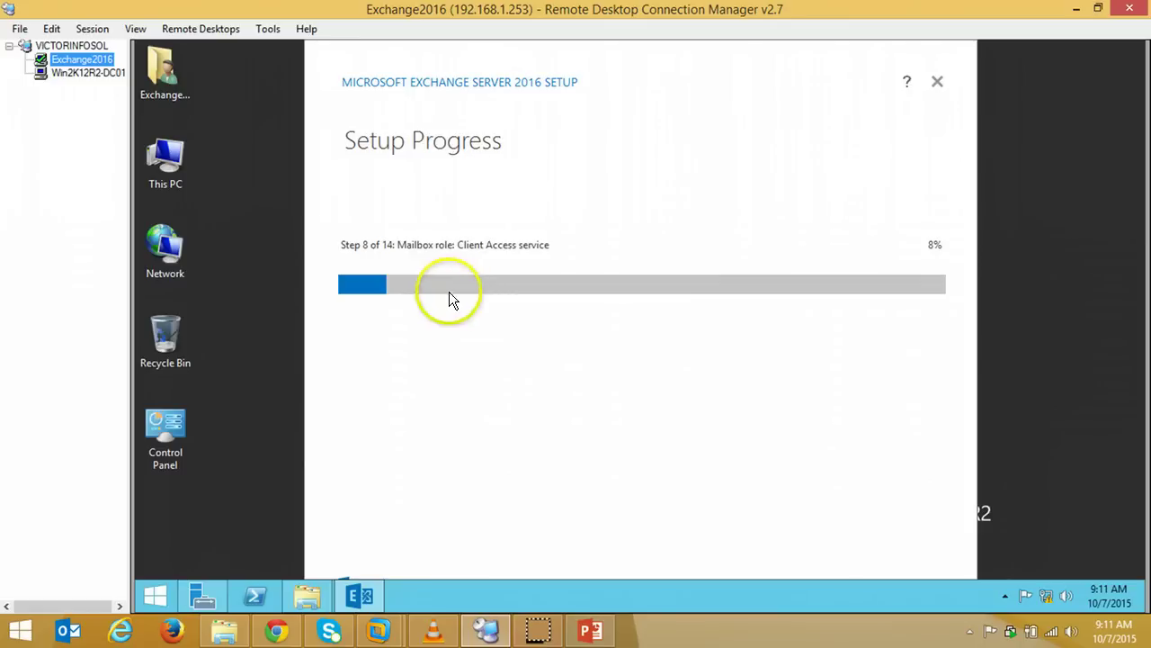
click(468, 336)
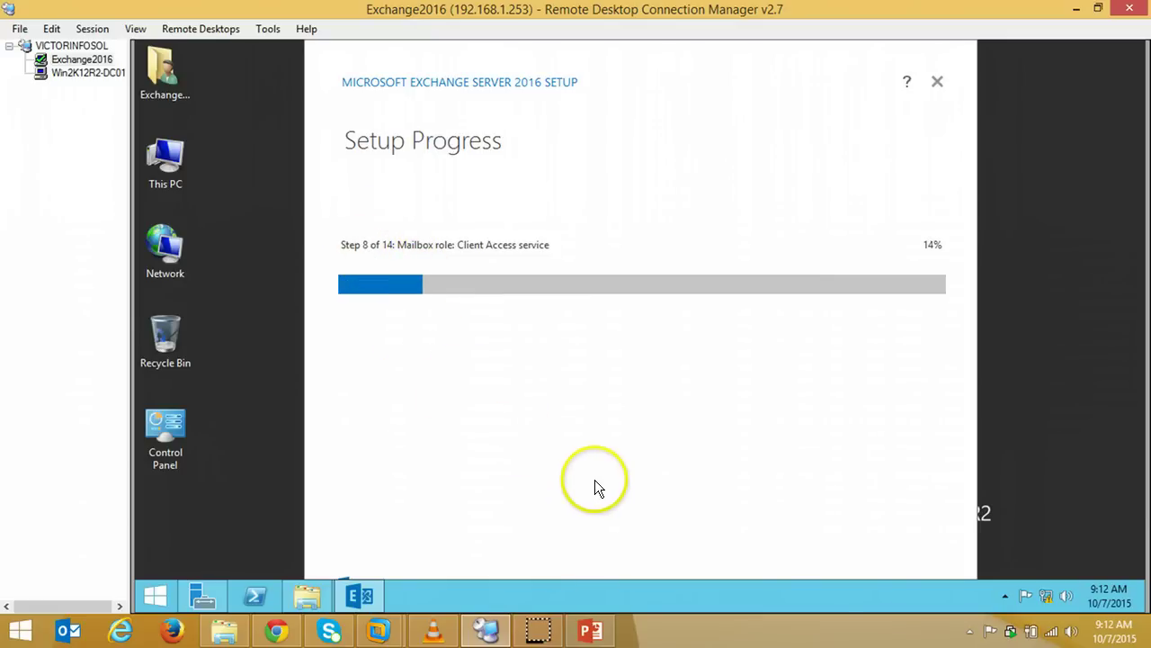
click(437, 632)
click(438, 633)
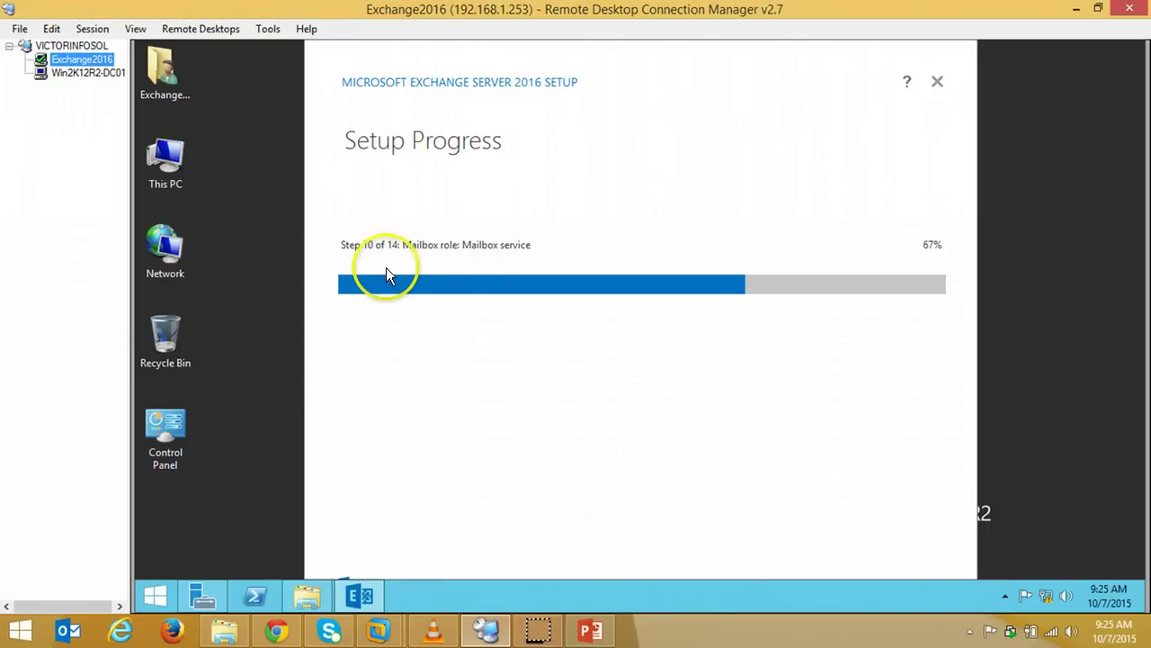
click(384, 254)
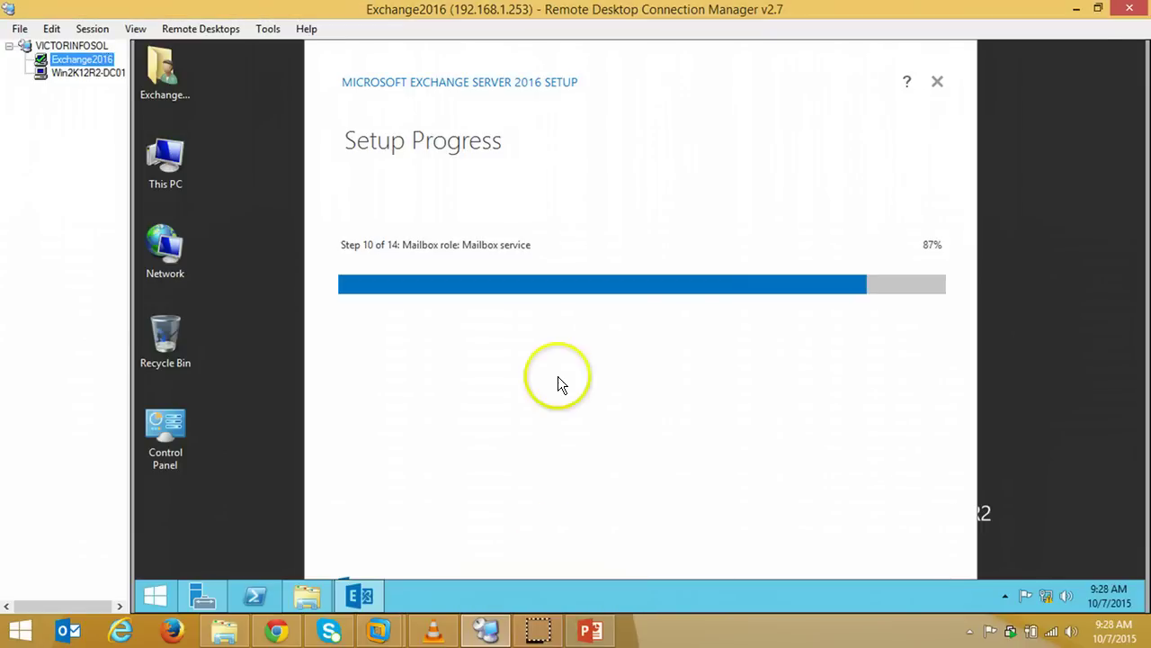
click(726, 380)
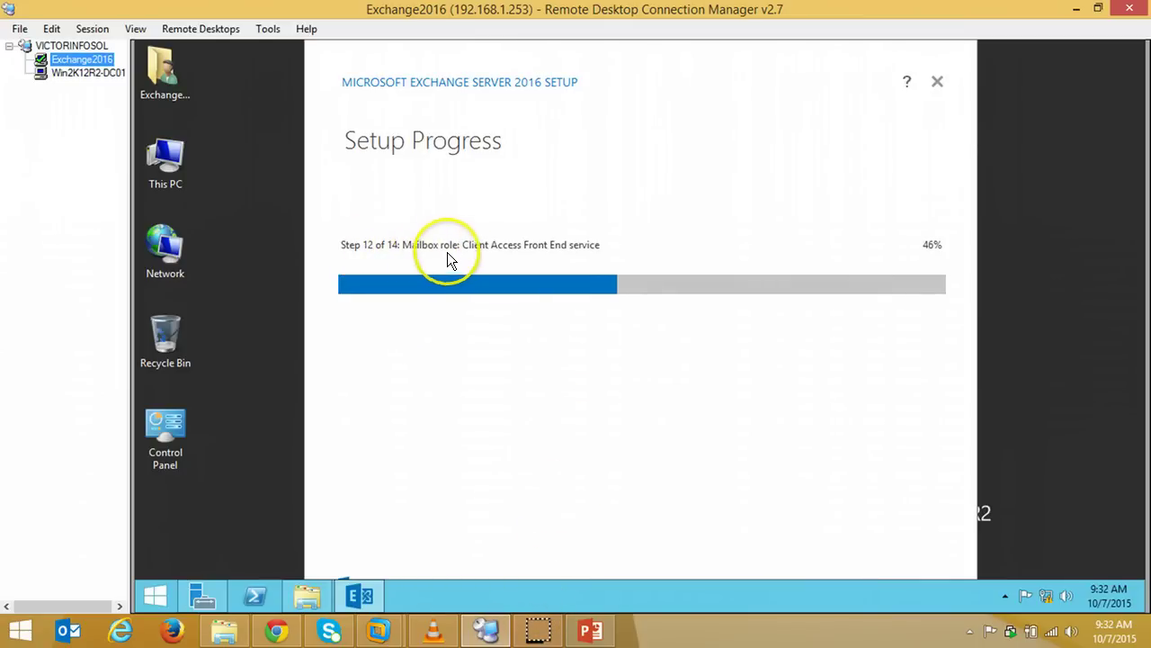
click(571, 397)
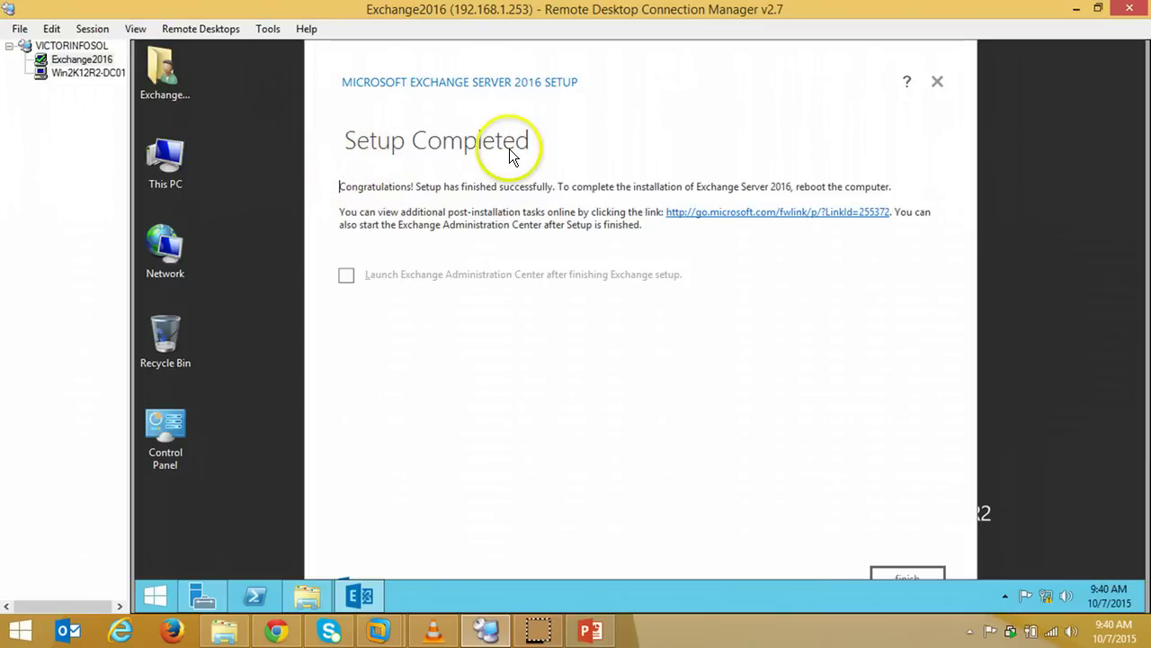
Finish and close the completed Exchange Server 2016 Setup wizard, and switch to the closing slide in PowerPoint
click(908, 572)
right_click(631, 224)
click(632, 225)
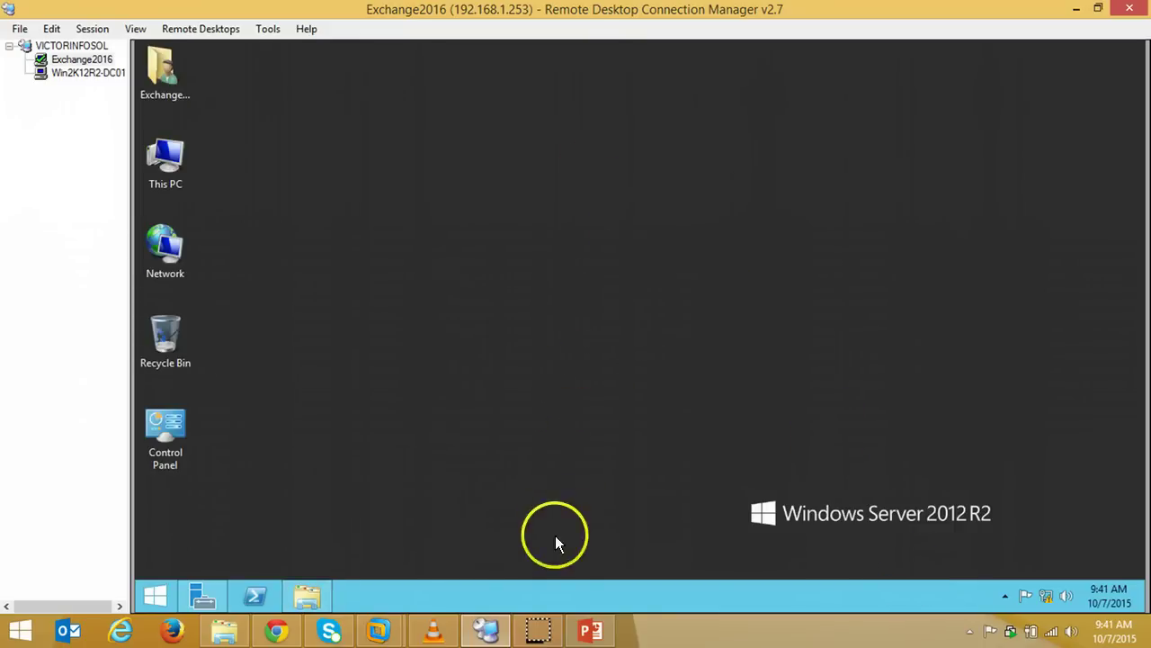
click(590, 629)
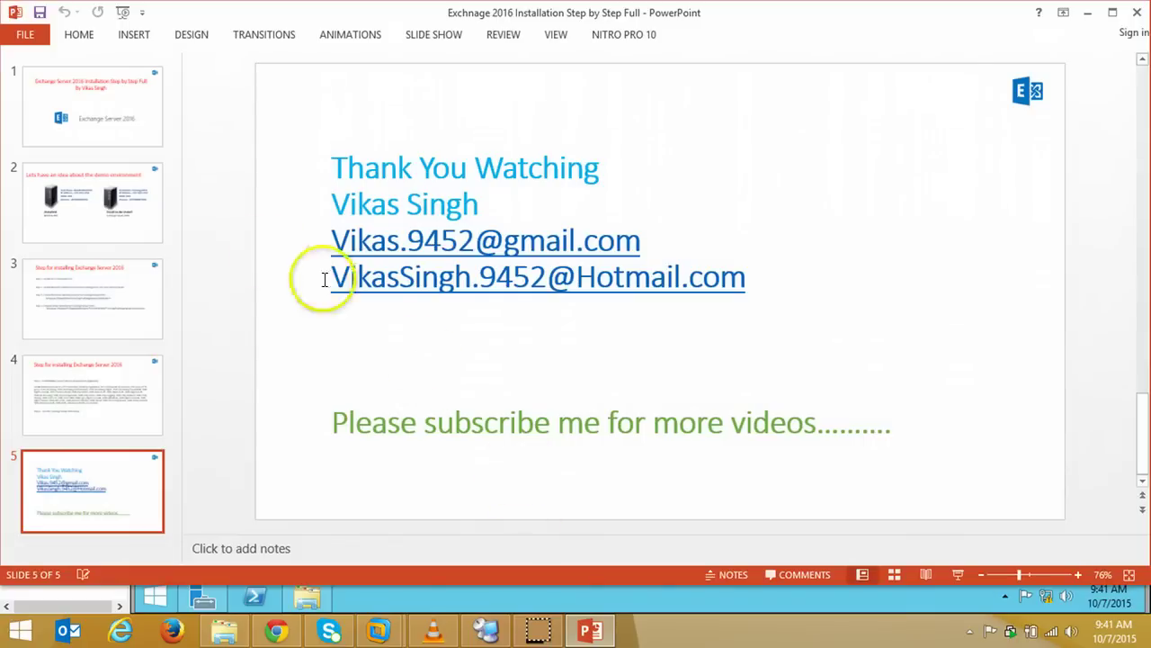